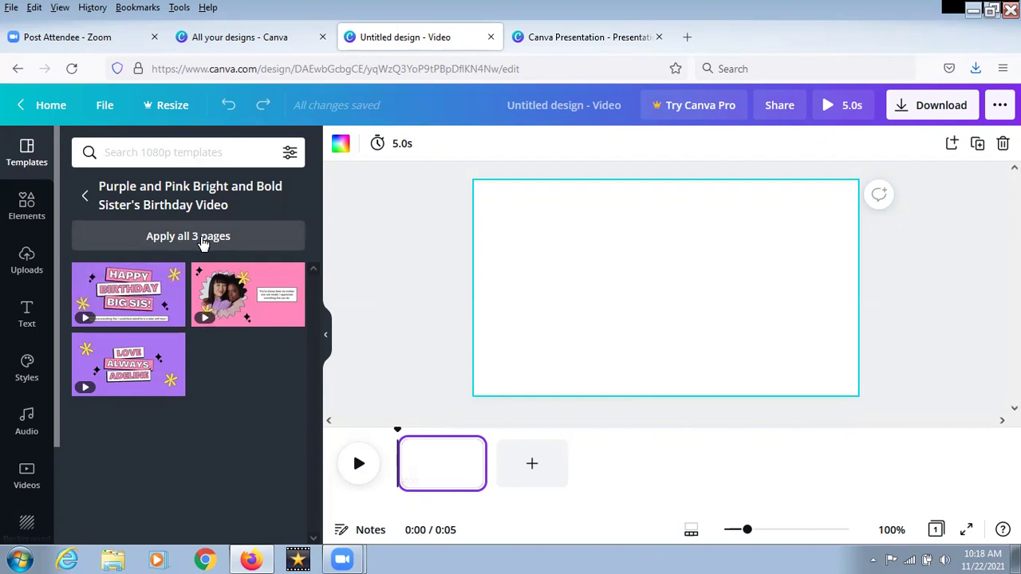
Apply all 3 pages of the Purple and Pink Bright and Bold Sister's Birthday Video template and view the second and third pages
click(199, 240)
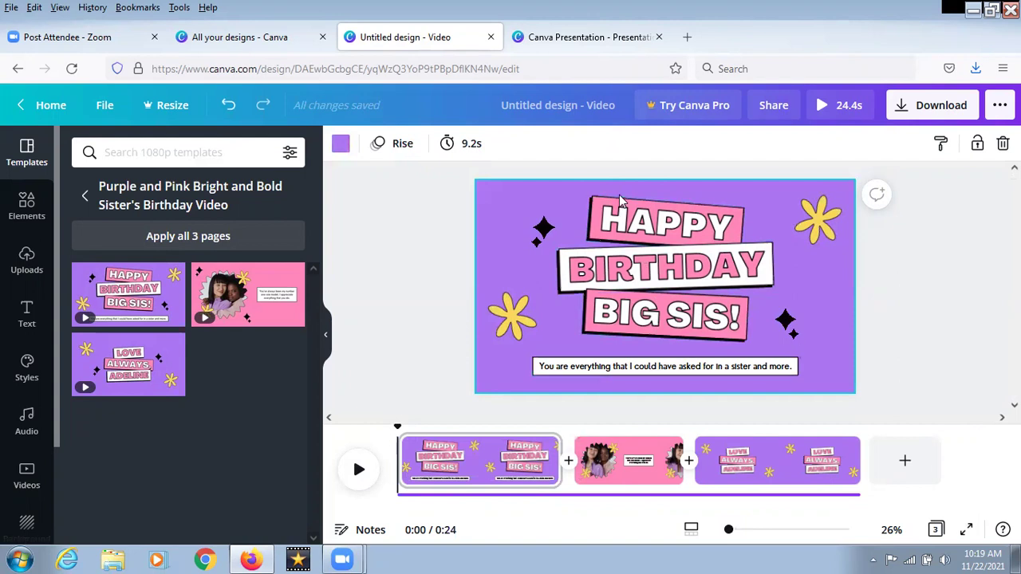
click(638, 465)
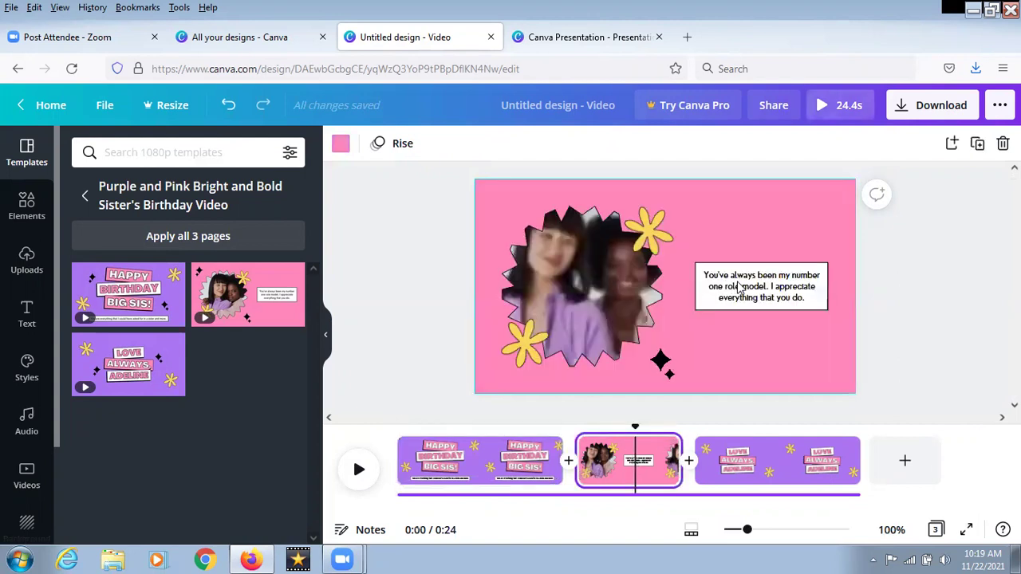
click(754, 471)
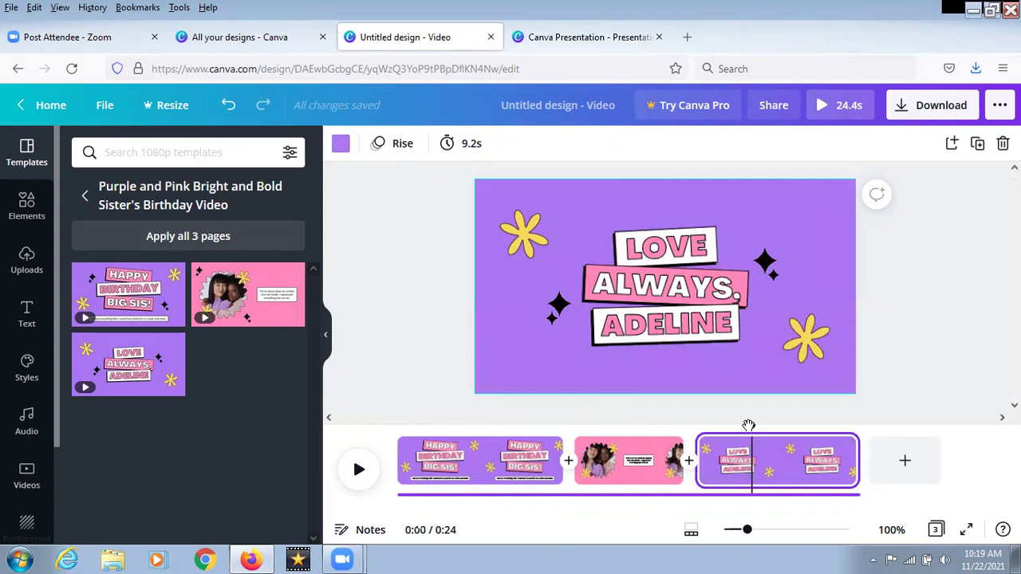
Return to the start of the video, preview it through to the closing page, and close the preview
drag(755, 424, 398, 431)
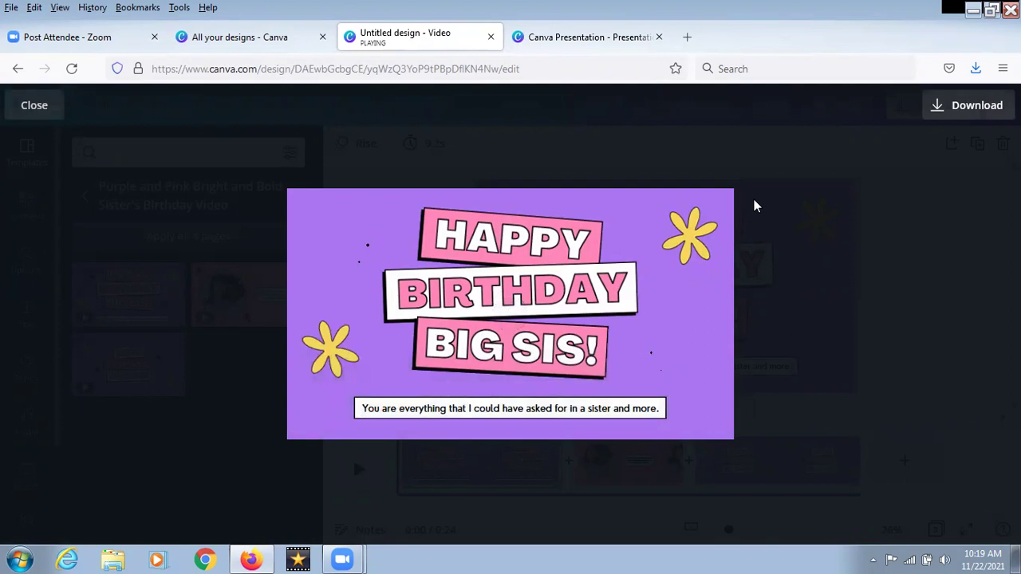
mouse_move(732, 200)
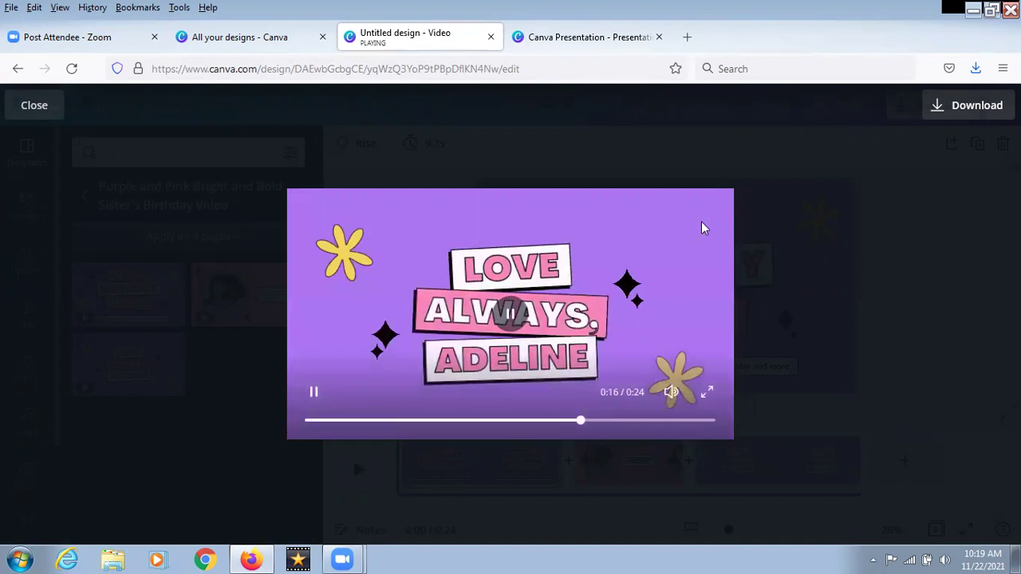
click(624, 315)
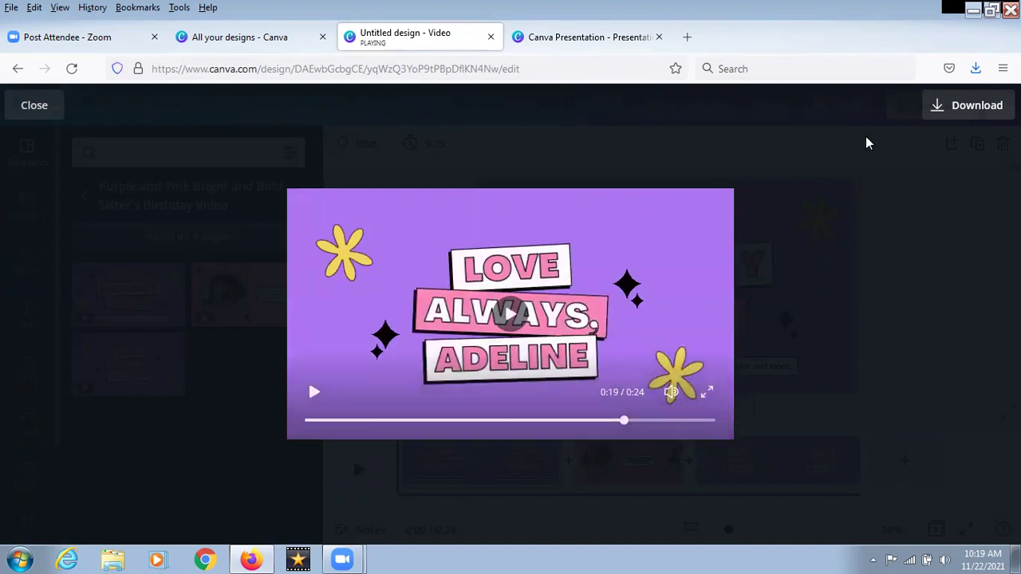
click(35, 106)
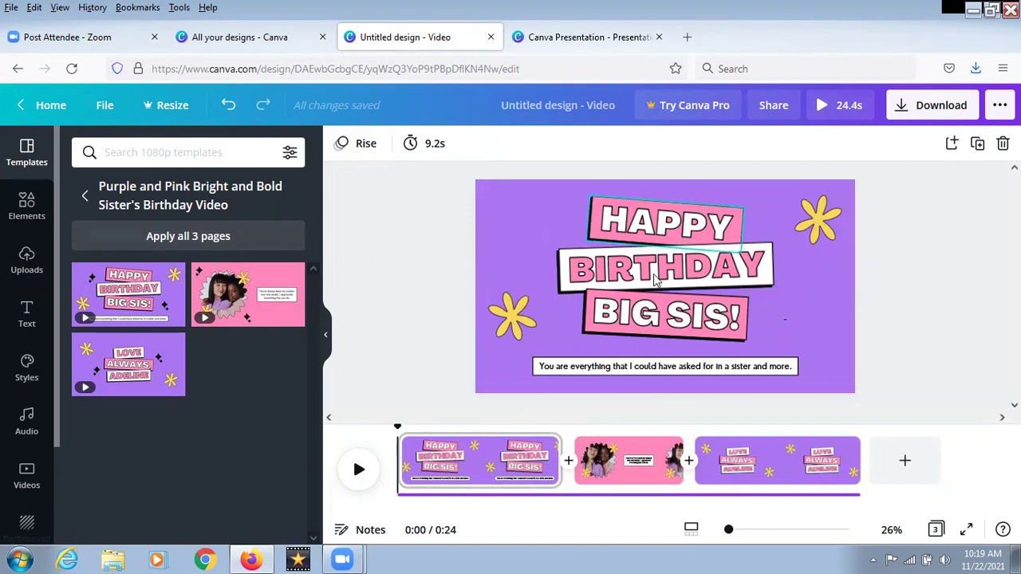
Change the first page's purple background to the yellow from the default colors
click(682, 331)
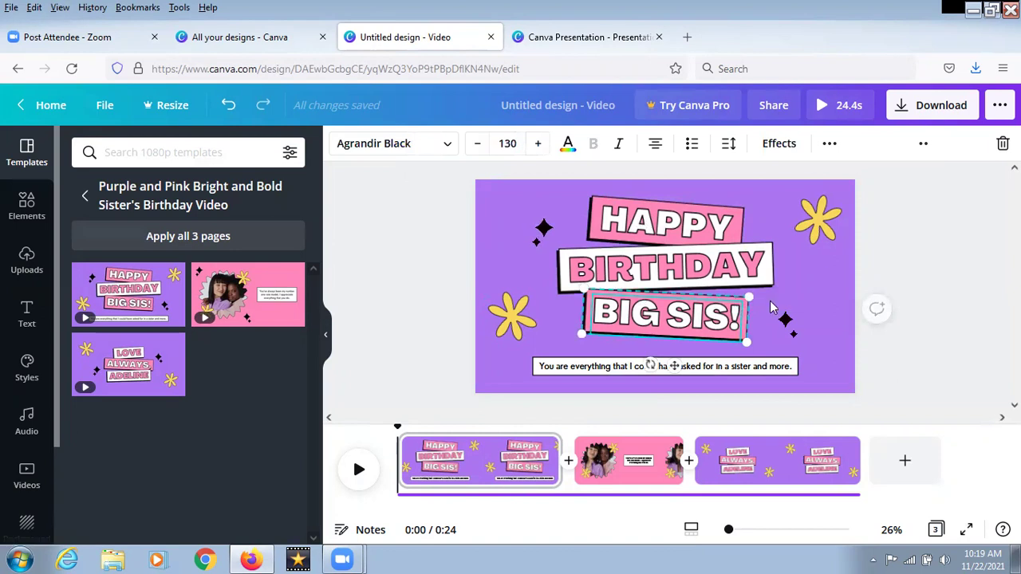
click(826, 279)
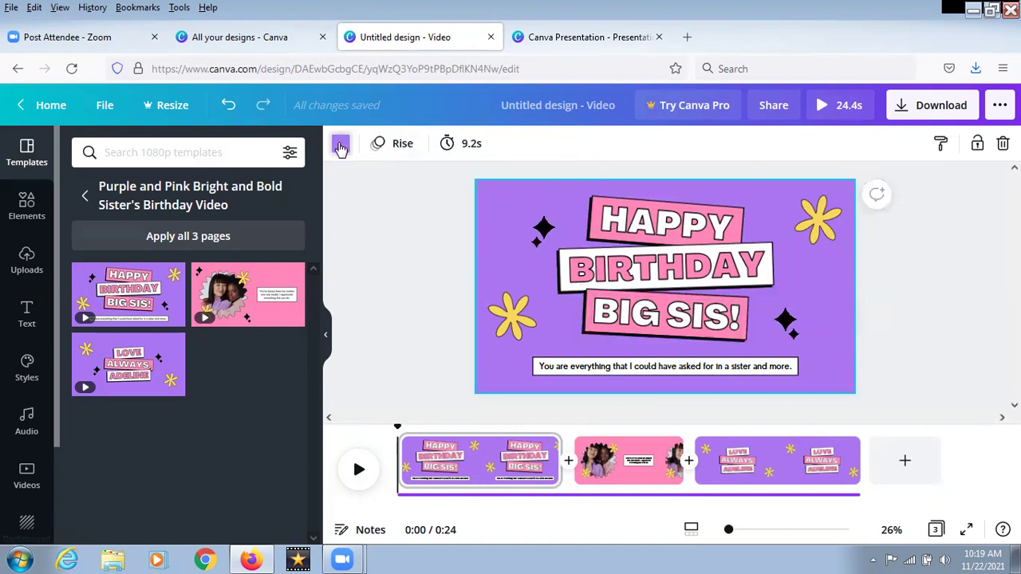
click(340, 146)
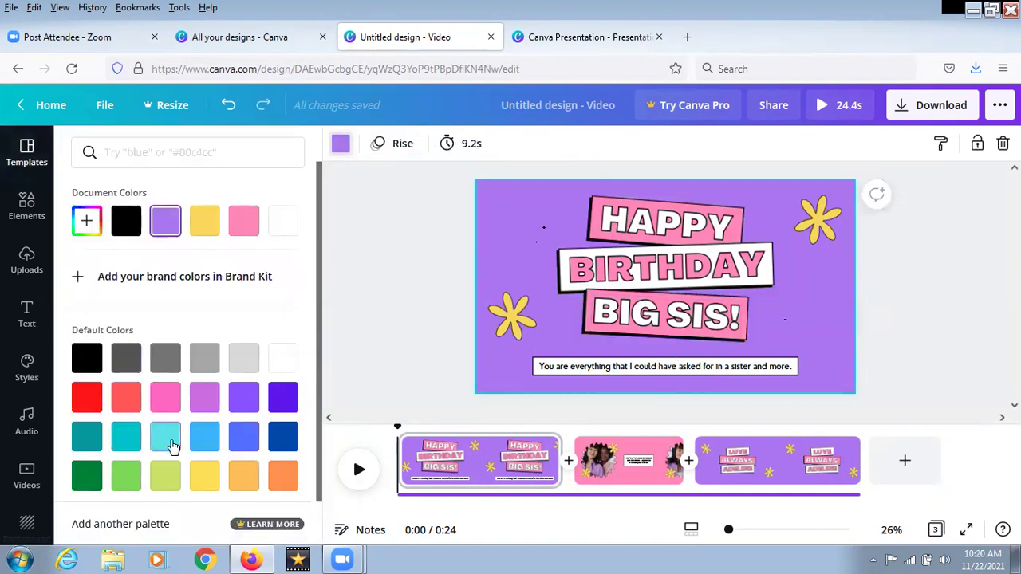
click(205, 479)
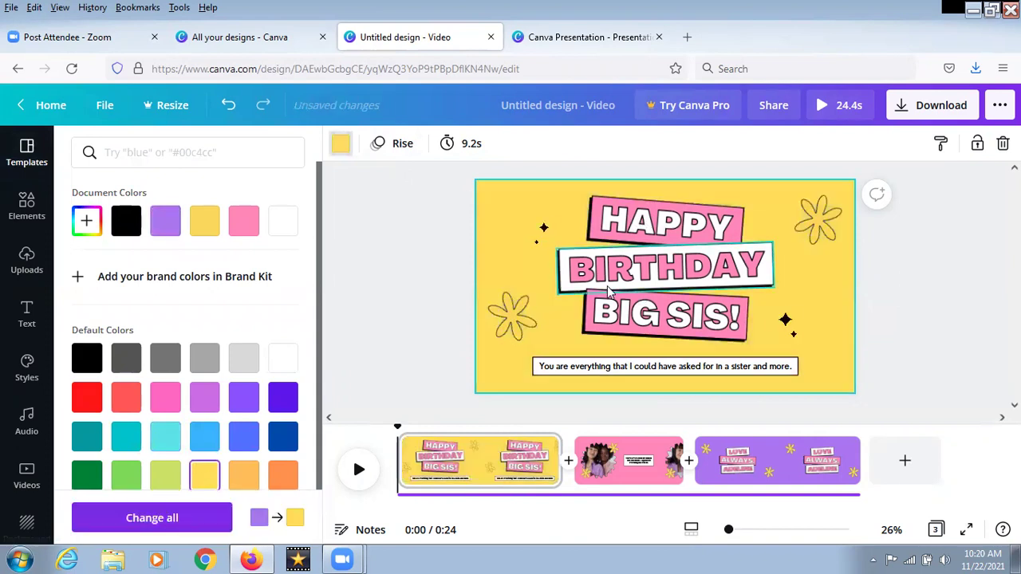
Recolor the outline of the HAPPY text on the first page to coral red
click(674, 238)
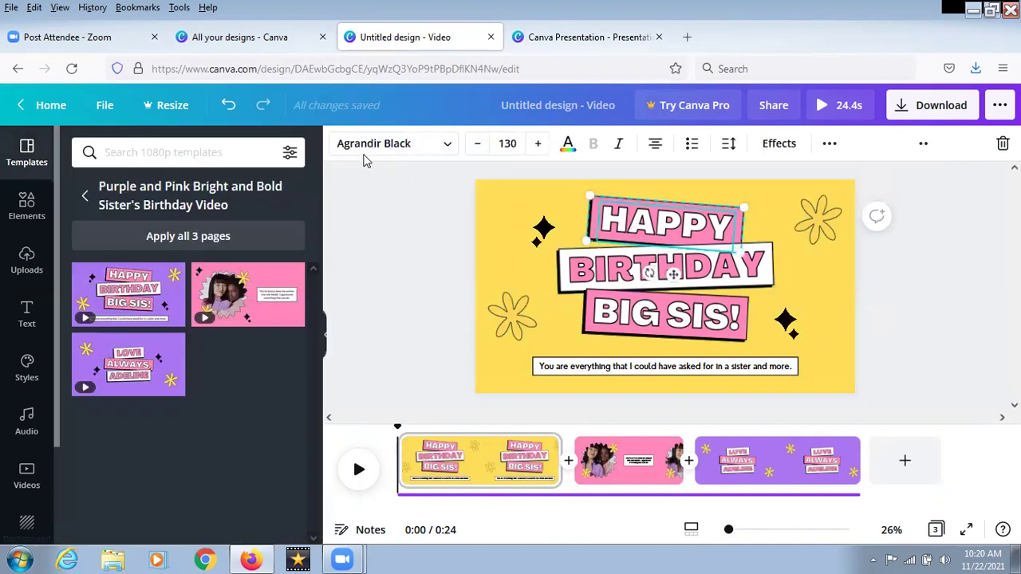
click(568, 144)
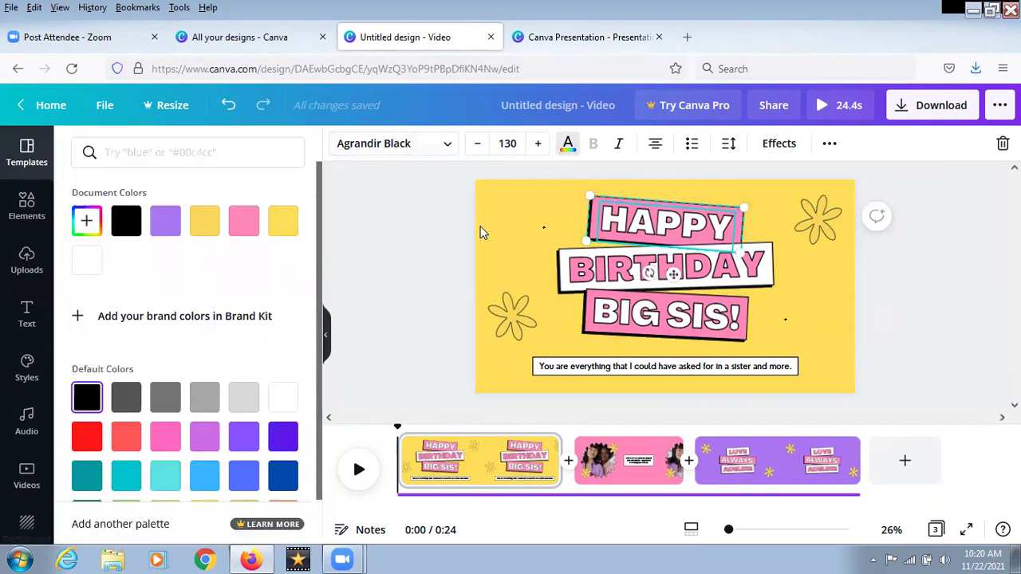
click(126, 438)
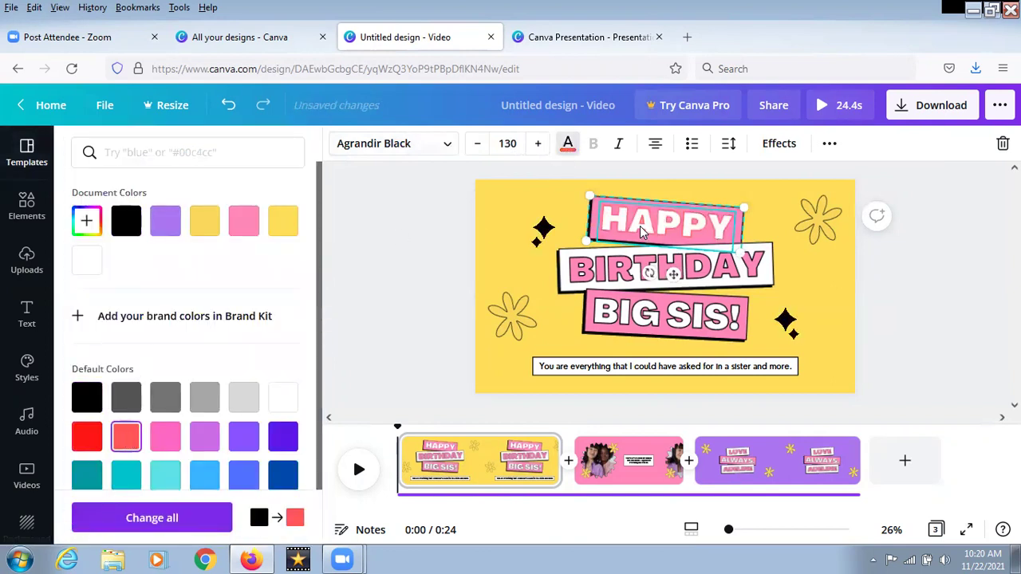
Change the pink fill of the box behind HAPPY to the coral red from the document colors
click(740, 232)
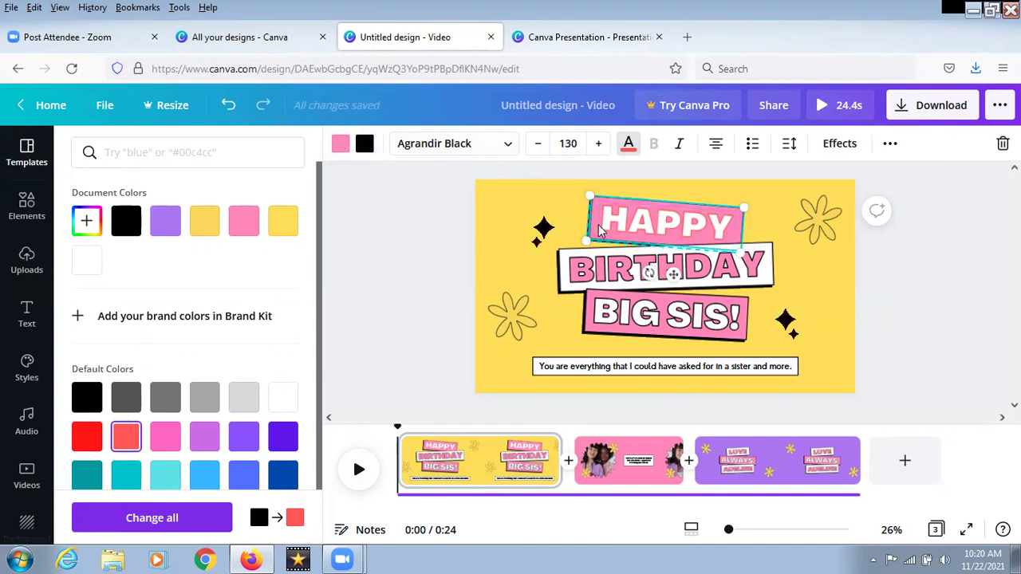
key(Escape)
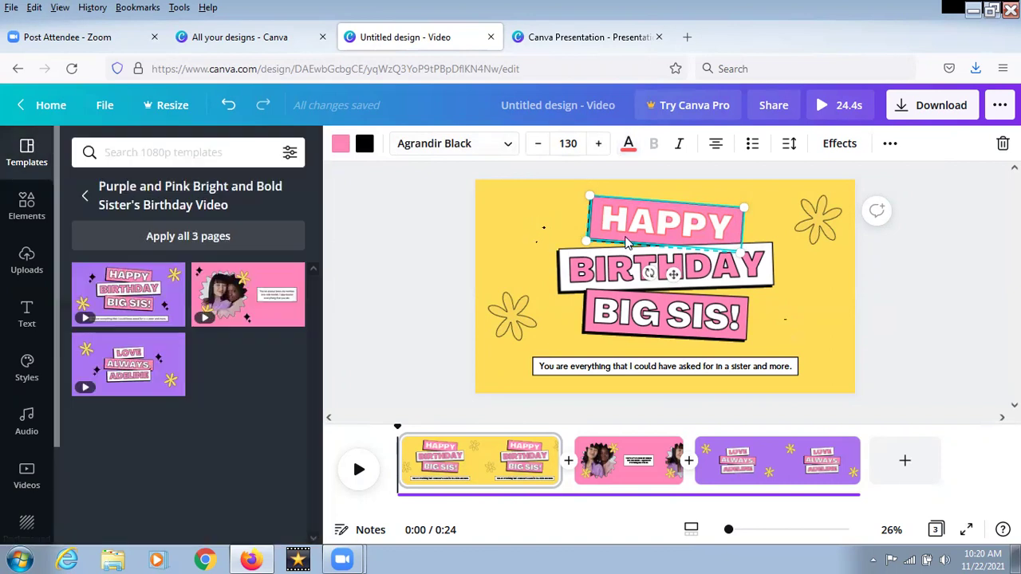
click(580, 271)
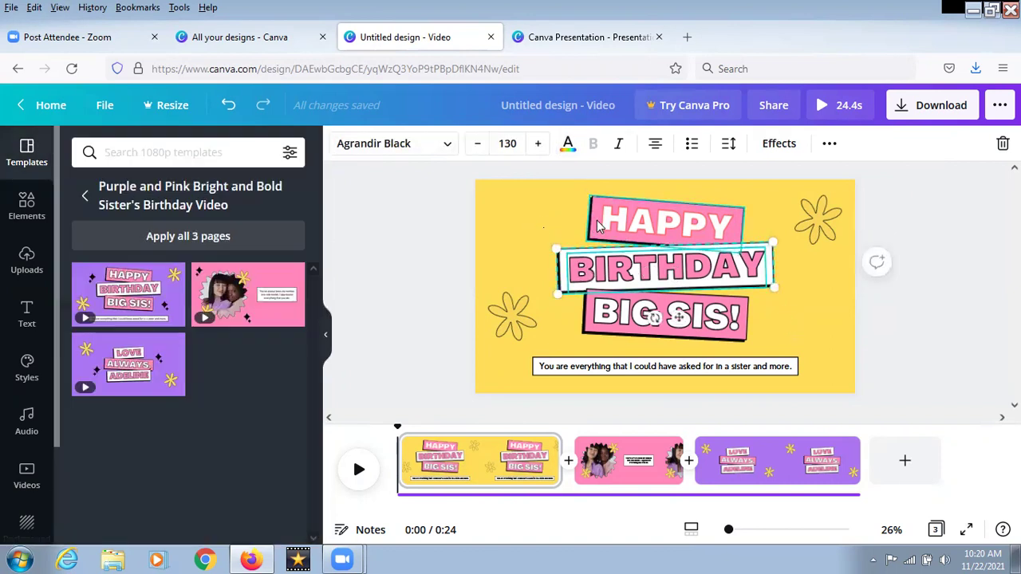
click(598, 227)
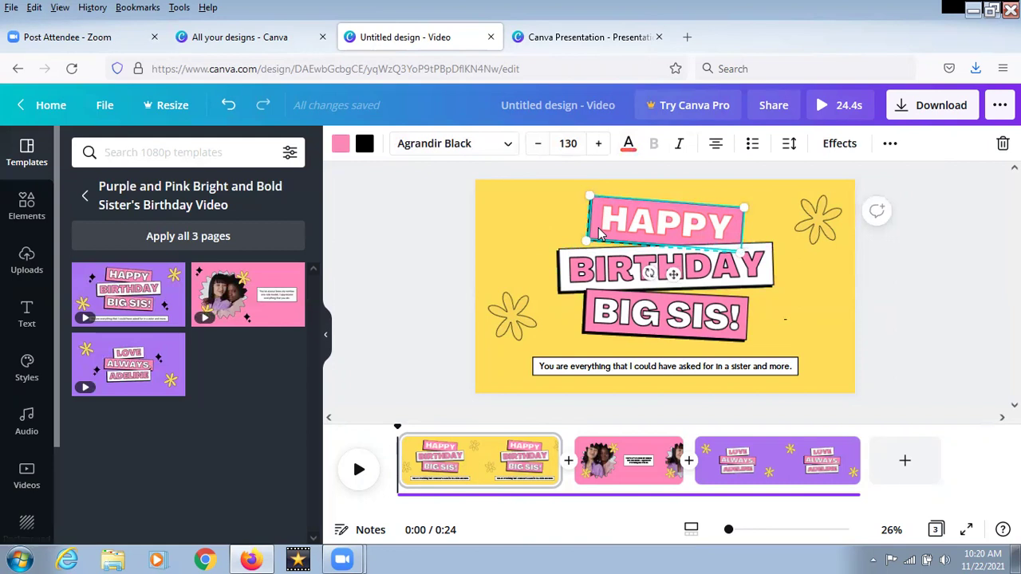
click(343, 146)
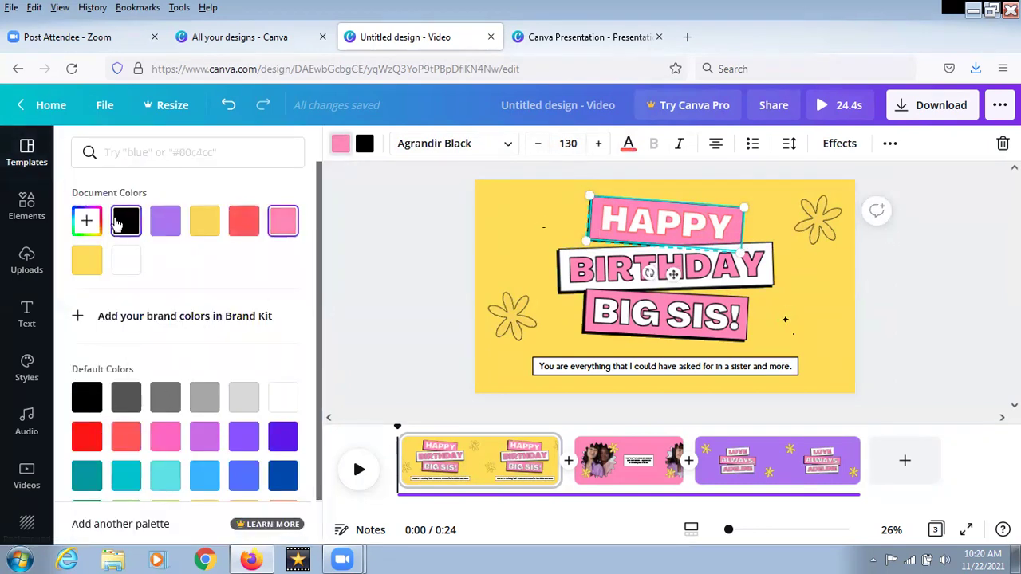
click(243, 221)
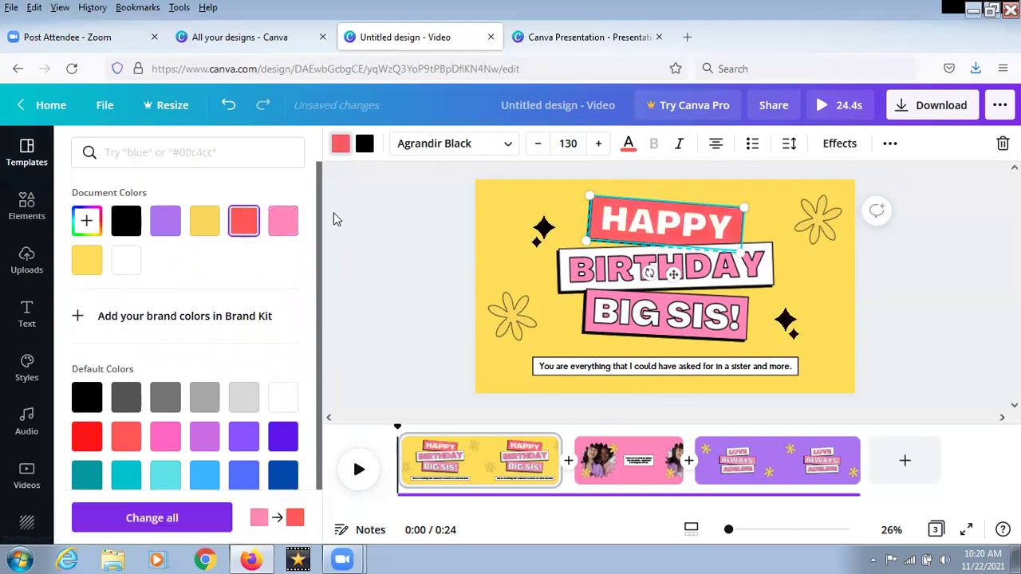
Change the pink fill of the box behind BIG SIS! to the same coral red
click(604, 336)
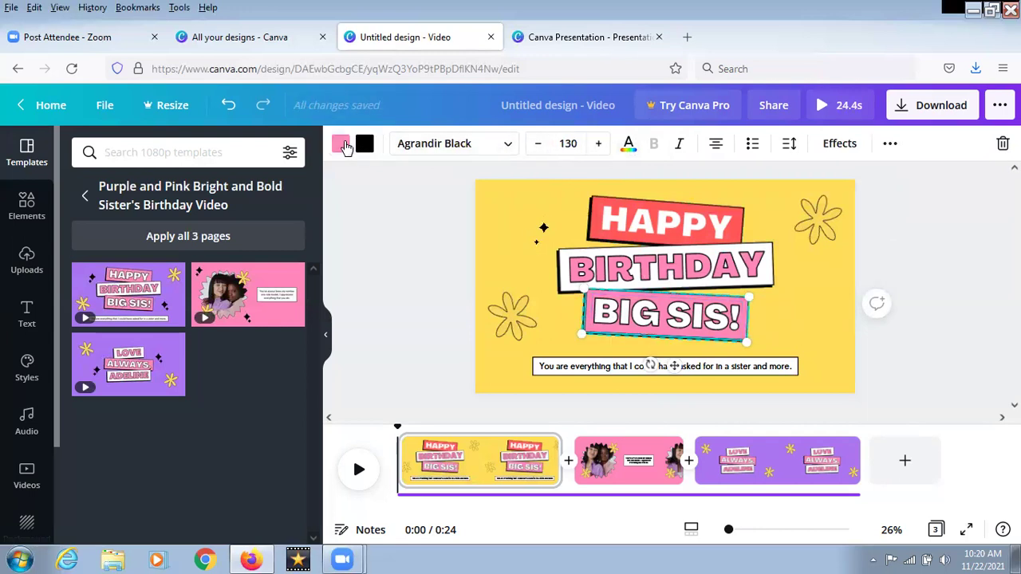
click(341, 144)
click(240, 228)
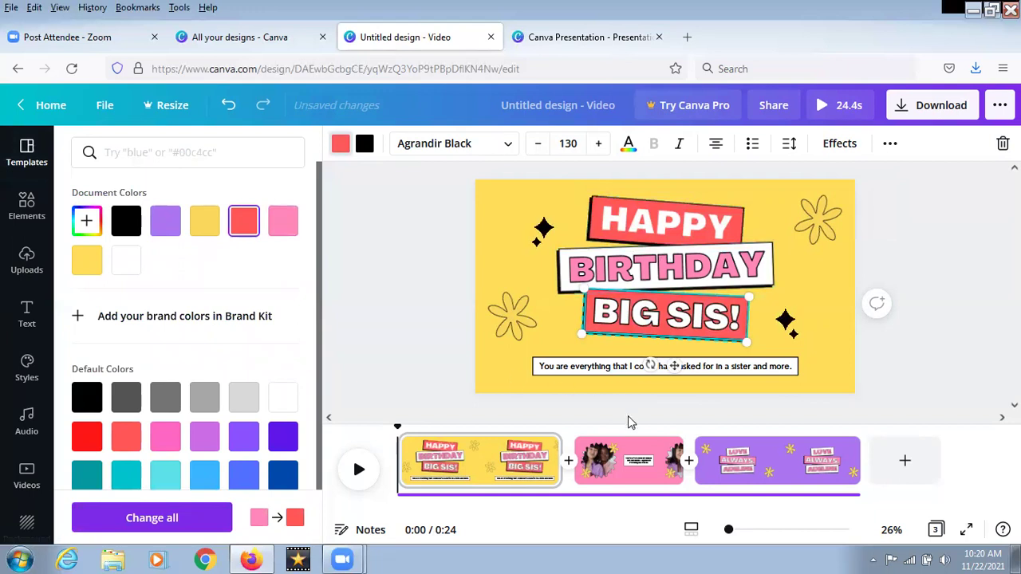
On the second page, try a light orange background, then settle on the yellow from the default colors
click(628, 486)
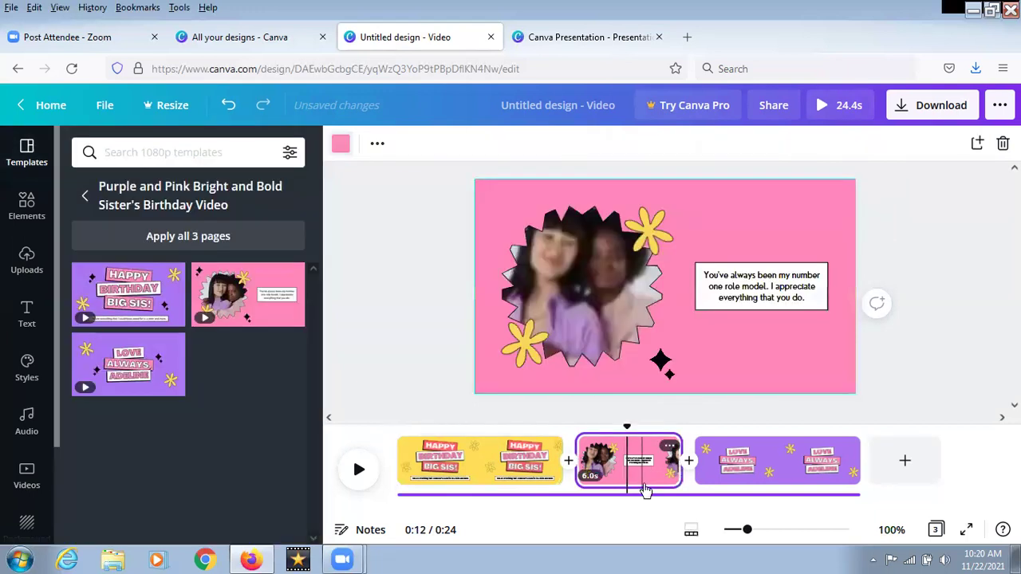
click(341, 145)
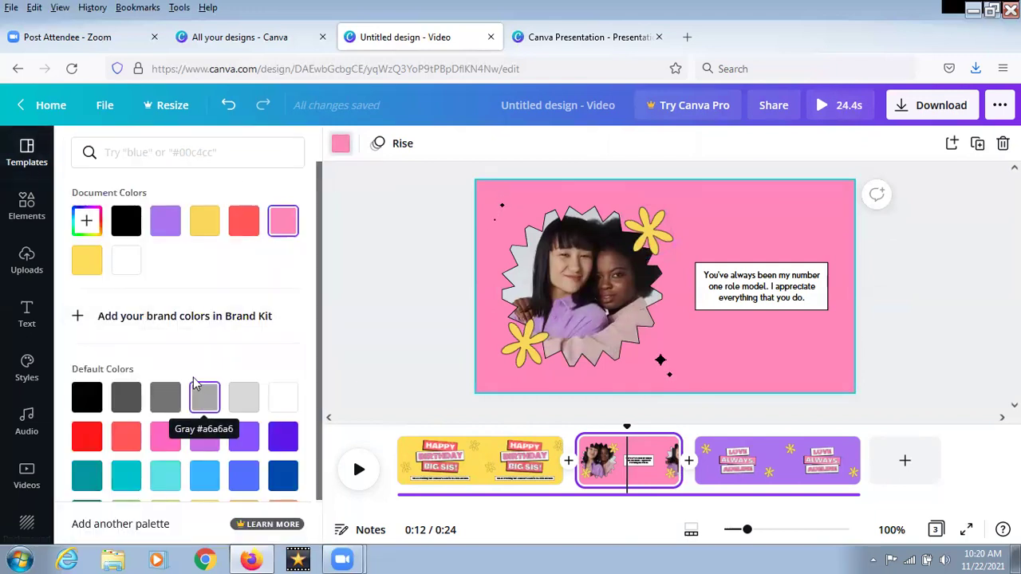
scroll(205, 274, down, 1)
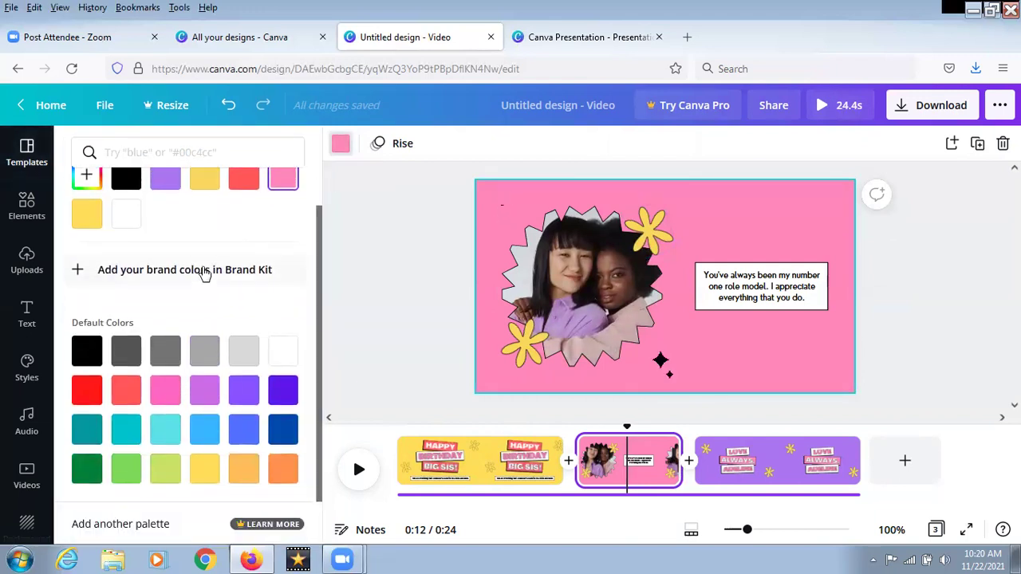
click(243, 468)
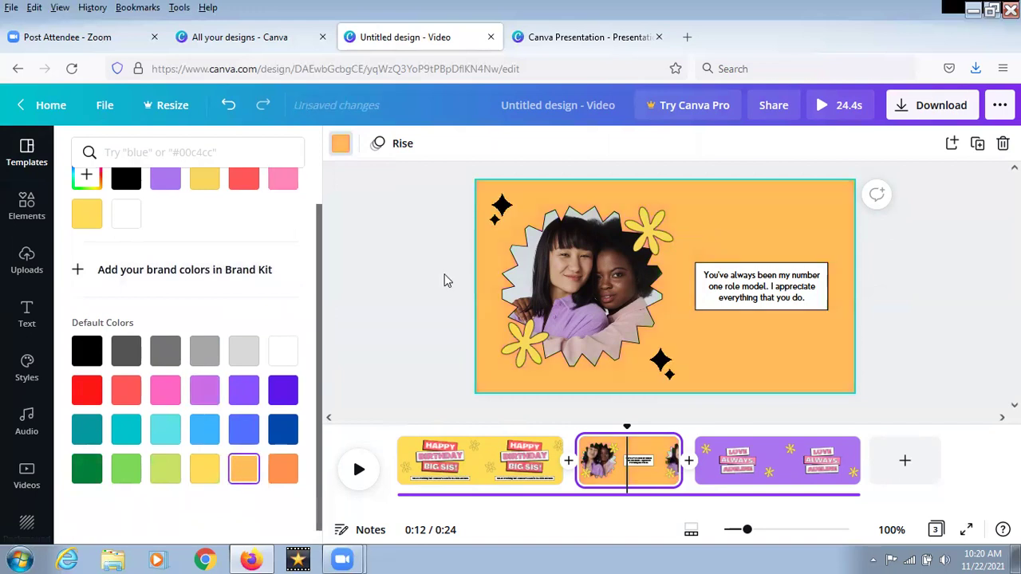
click(207, 473)
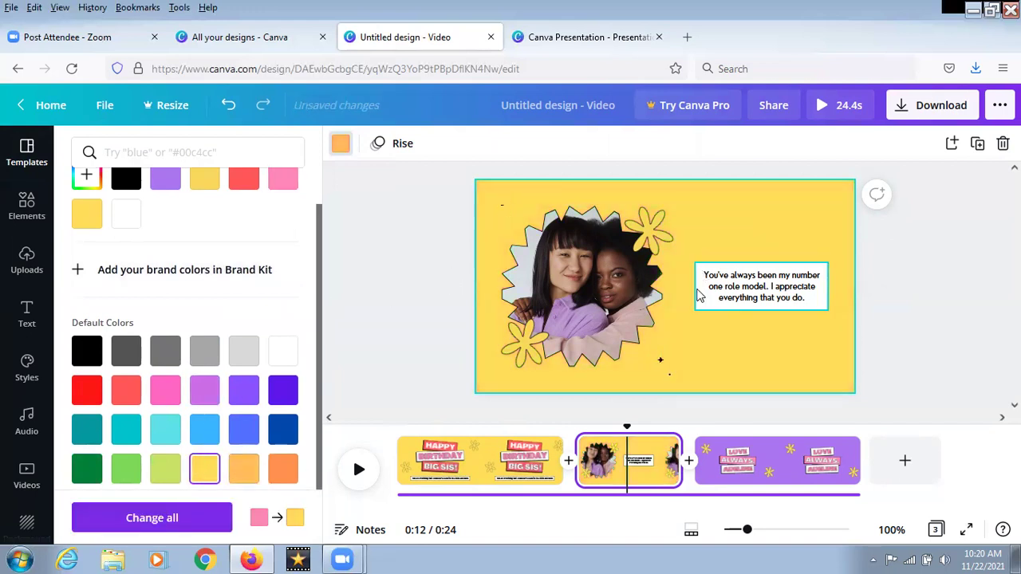
Set the background of the third page, LOVE ALWAYS, to the yellow used on the other pages
click(778, 470)
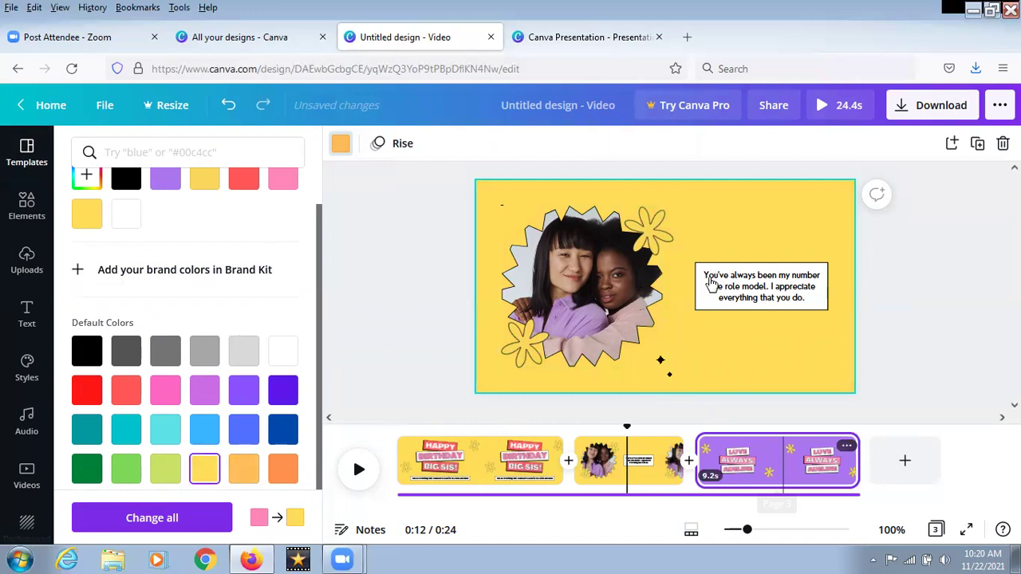
click(345, 145)
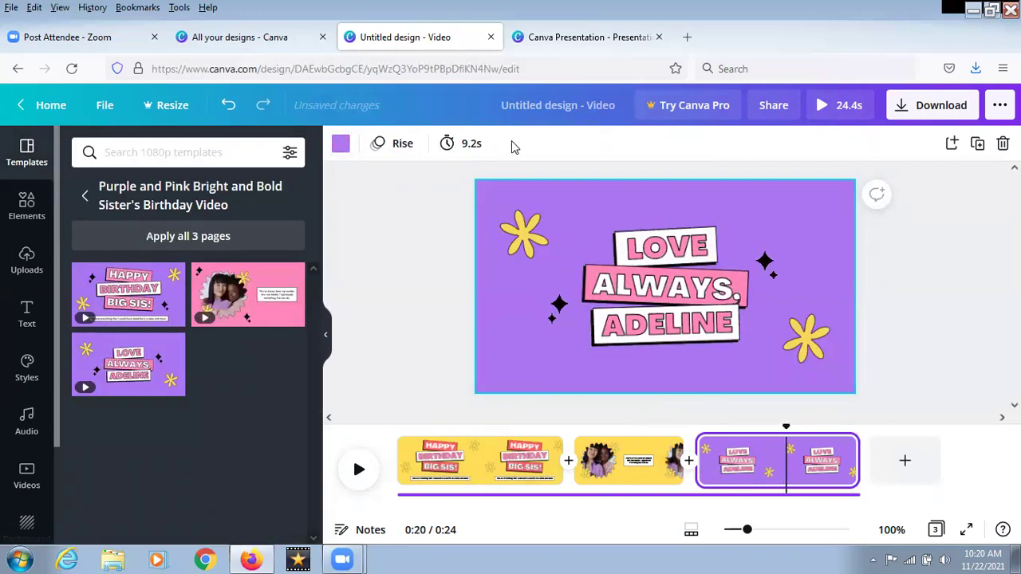
click(341, 144)
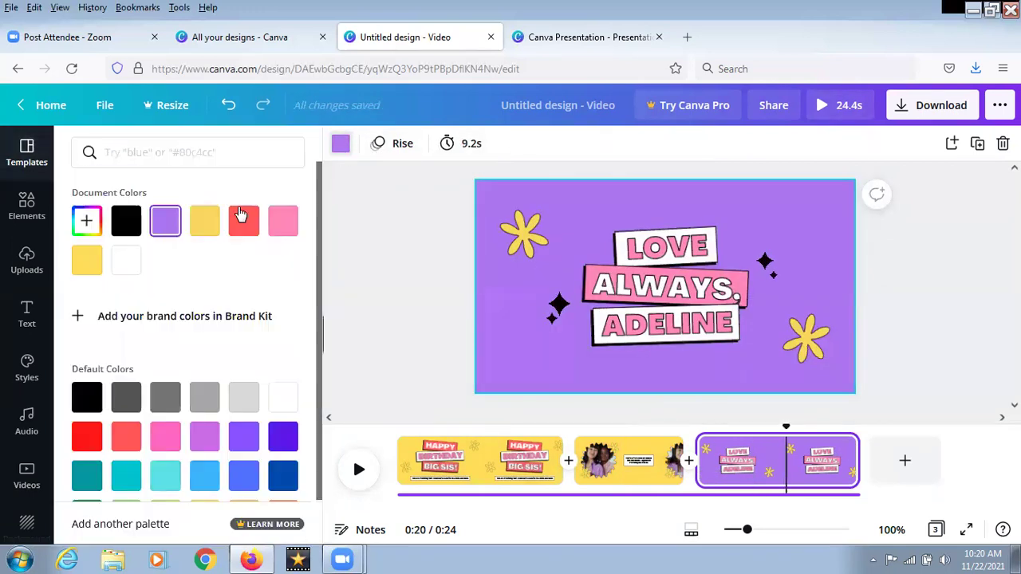
click(88, 265)
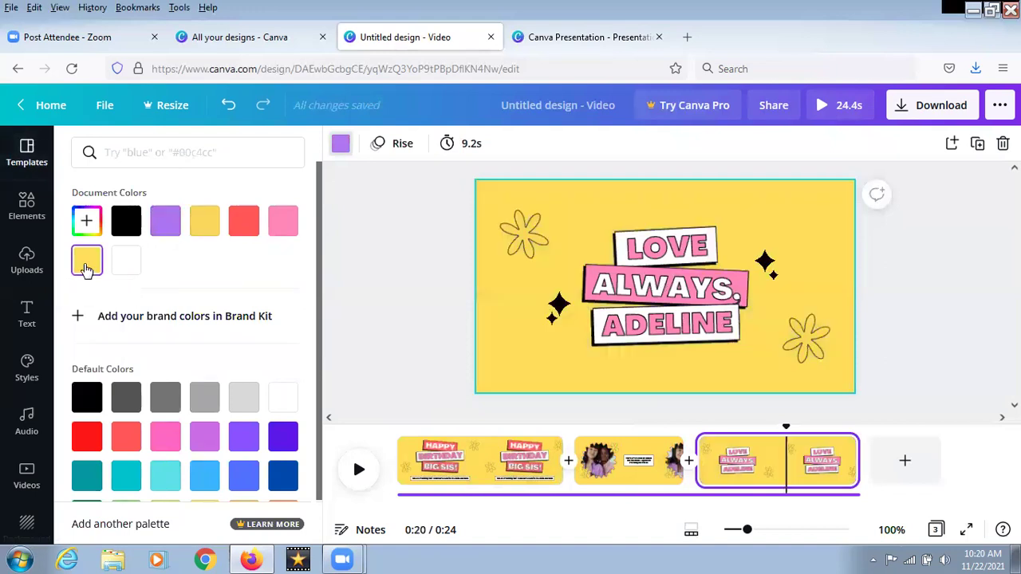
Review the second and third pages, then go back to the first page and select its background
click(636, 477)
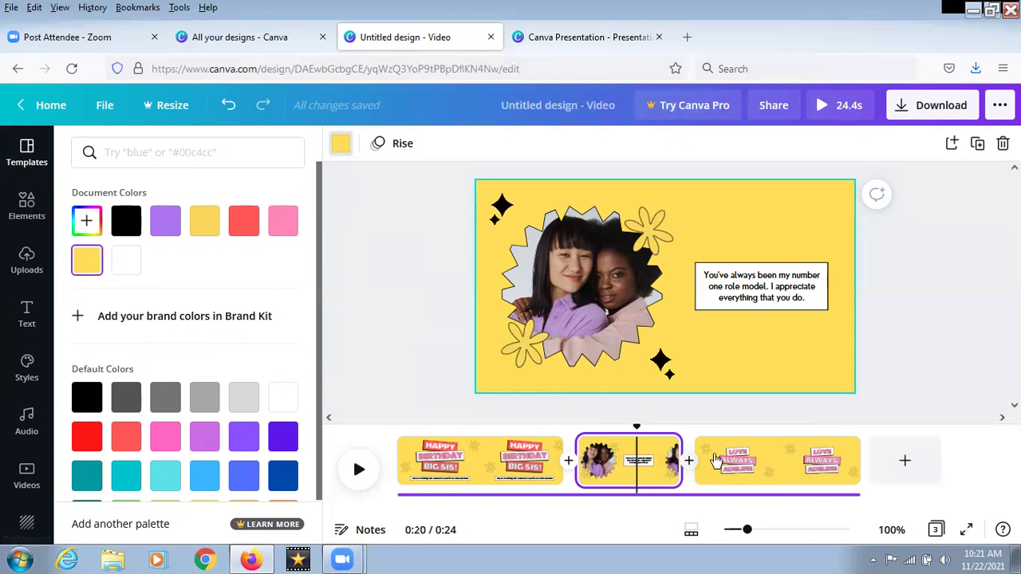
click(752, 462)
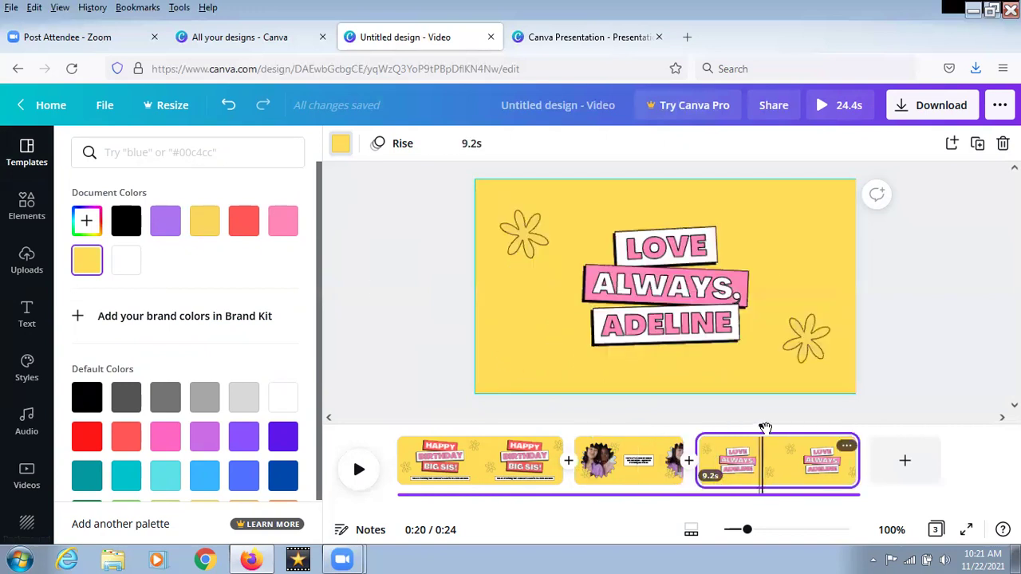
click(484, 472)
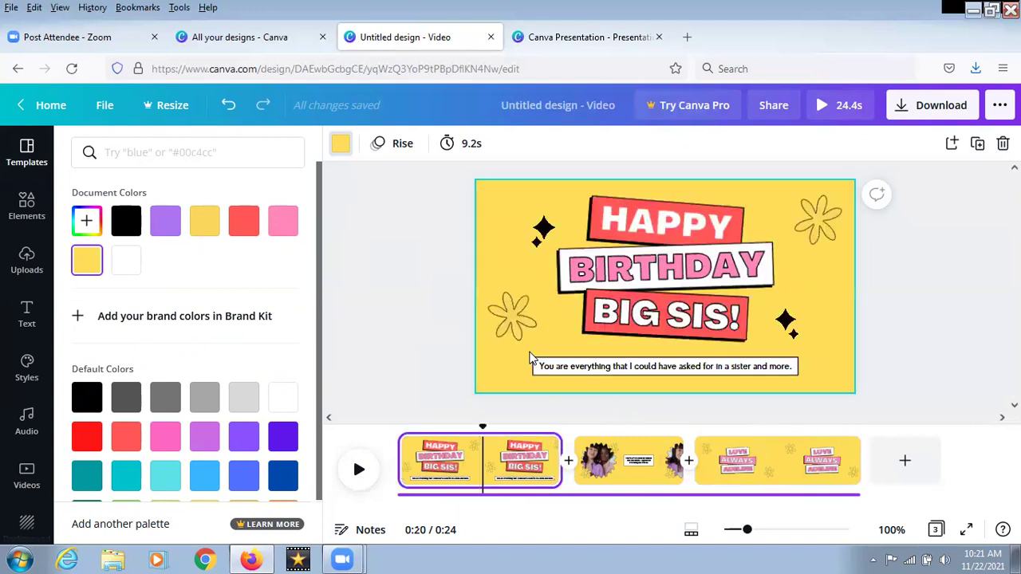
click(465, 322)
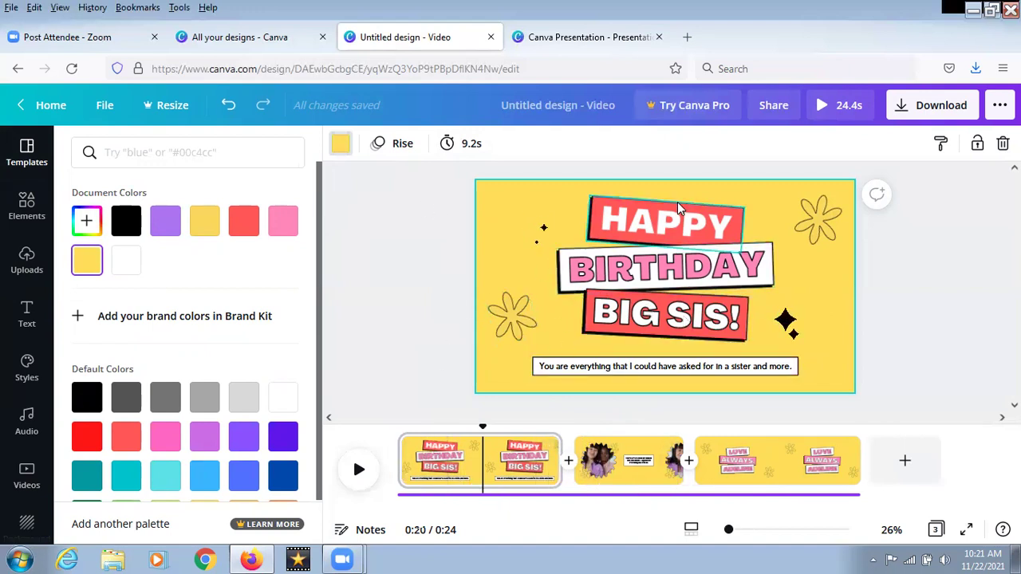
Change the text of the third label on the first page from BIG SIS! to BIG BRO!
click(742, 323)
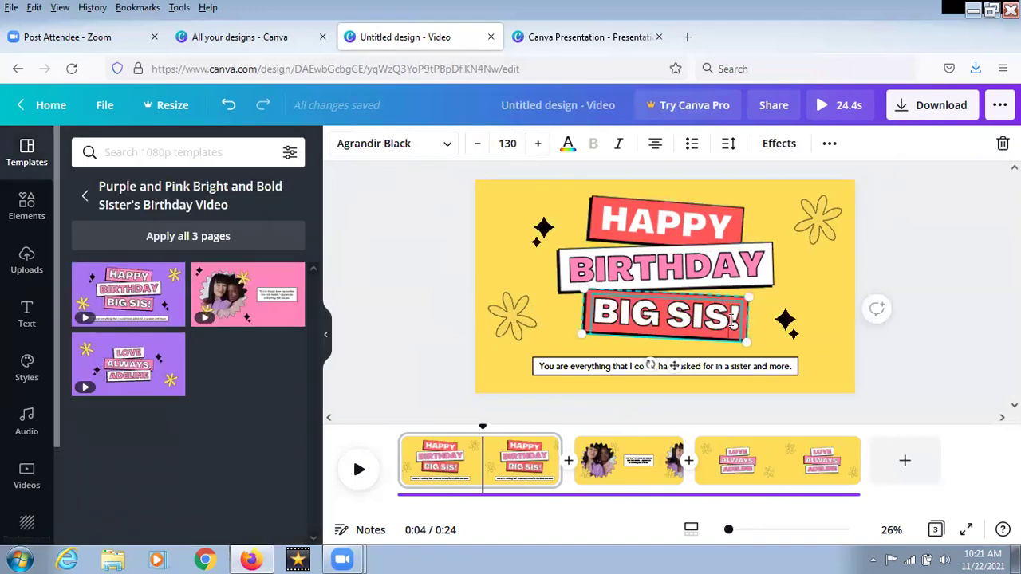
key(BackSpace)
key(BackSpace)
key(BackSpace)
text(B)
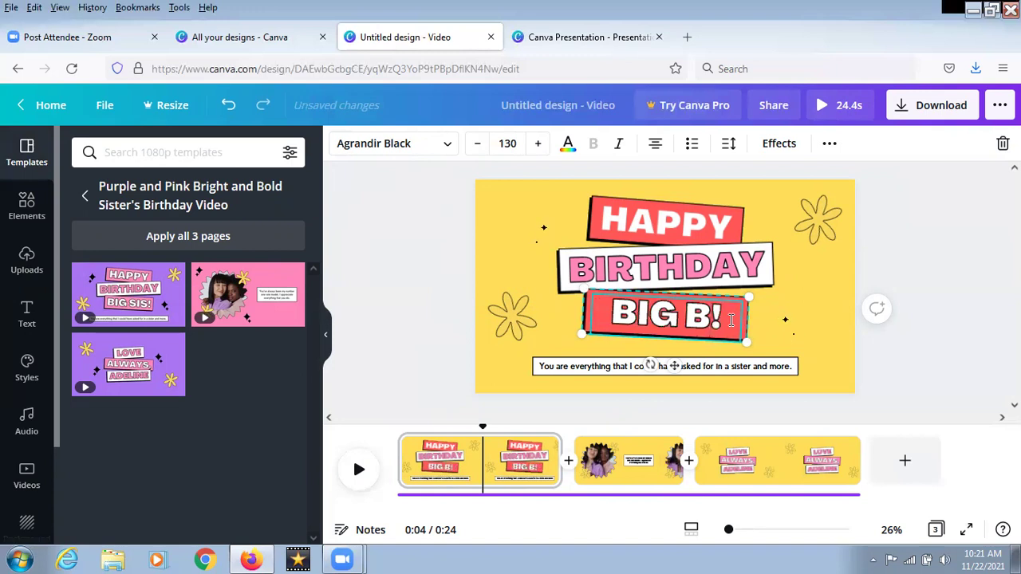
text(RO)
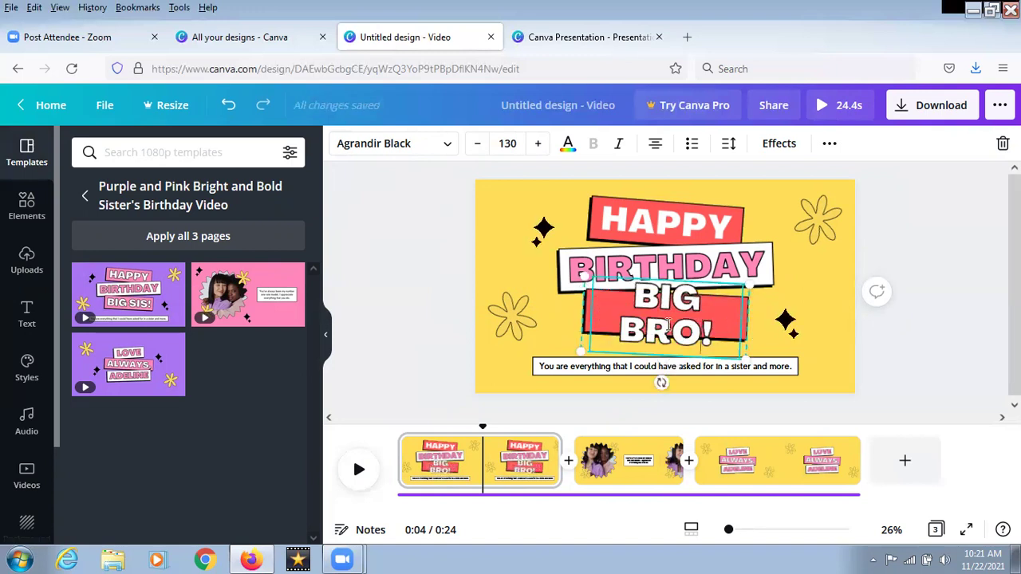
Reduce the font size of the BIG BRO! text to 114 so it fits on one line inside its box
drag(640, 295, 708, 329)
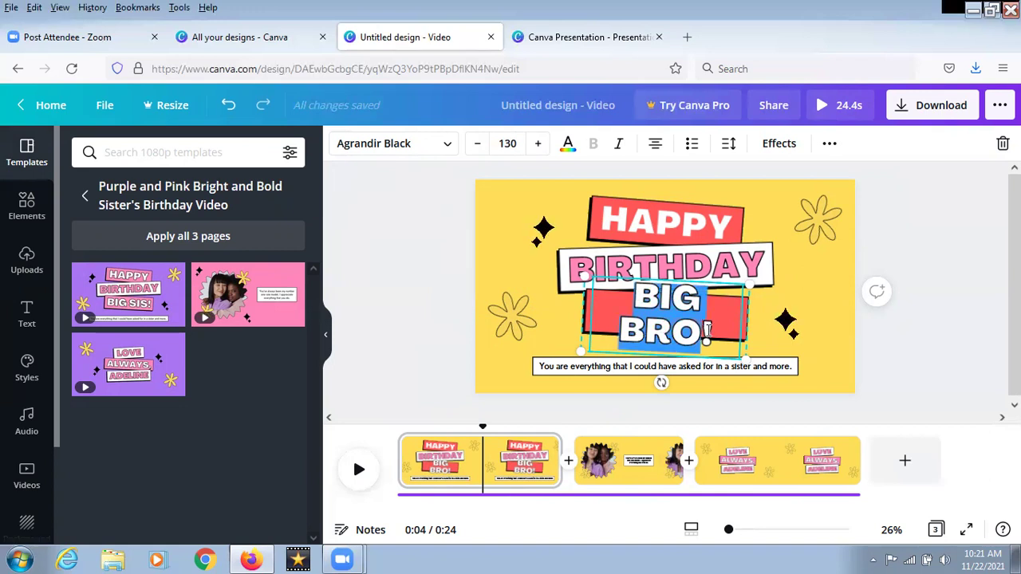
click(480, 144)
click(480, 144)
click(479, 144)
click(480, 145)
click(480, 145)
click(479, 145)
click(479, 144)
click(480, 145)
click(479, 144)
click(480, 144)
click(479, 144)
click(479, 145)
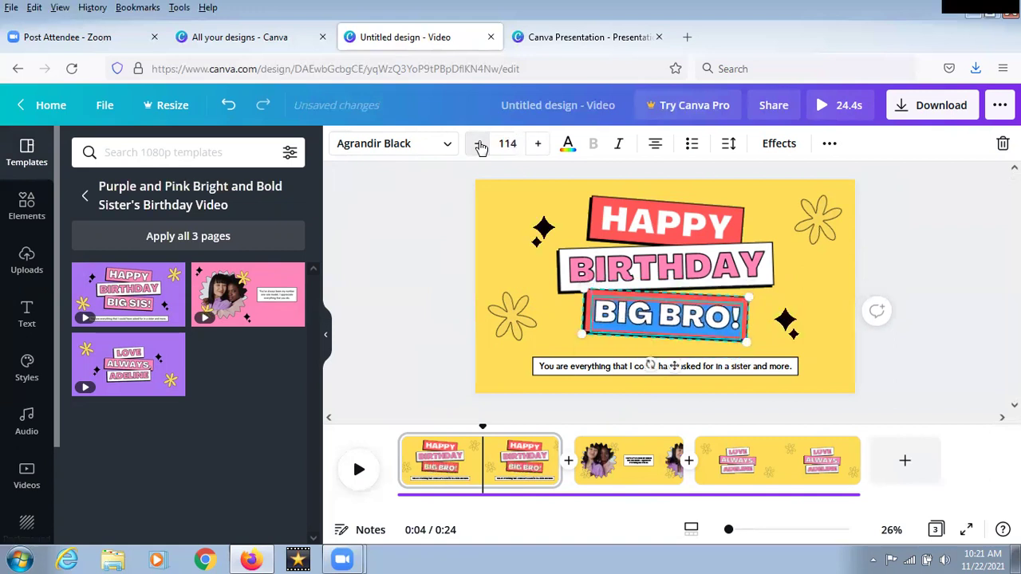
click(550, 329)
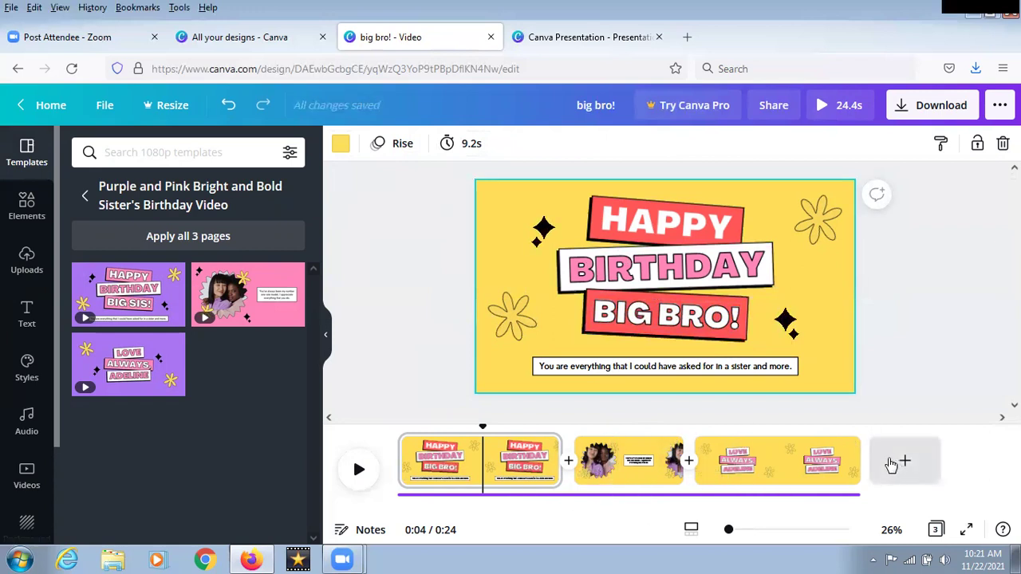
Add a blank page after the LOVE ALWAYS page, and duplicate the LOVE ALWAYS page
click(846, 445)
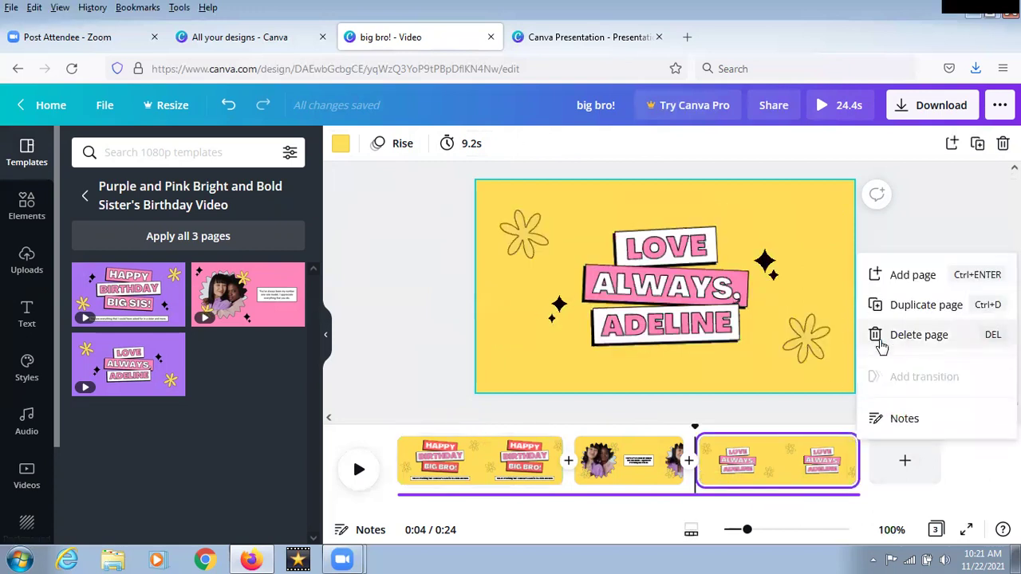
click(901, 277)
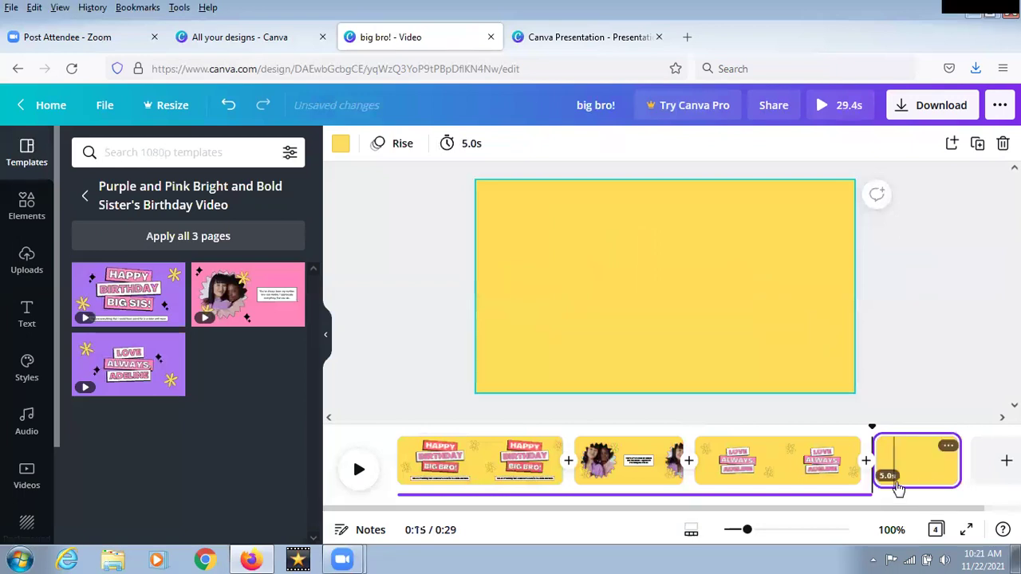
click(847, 446)
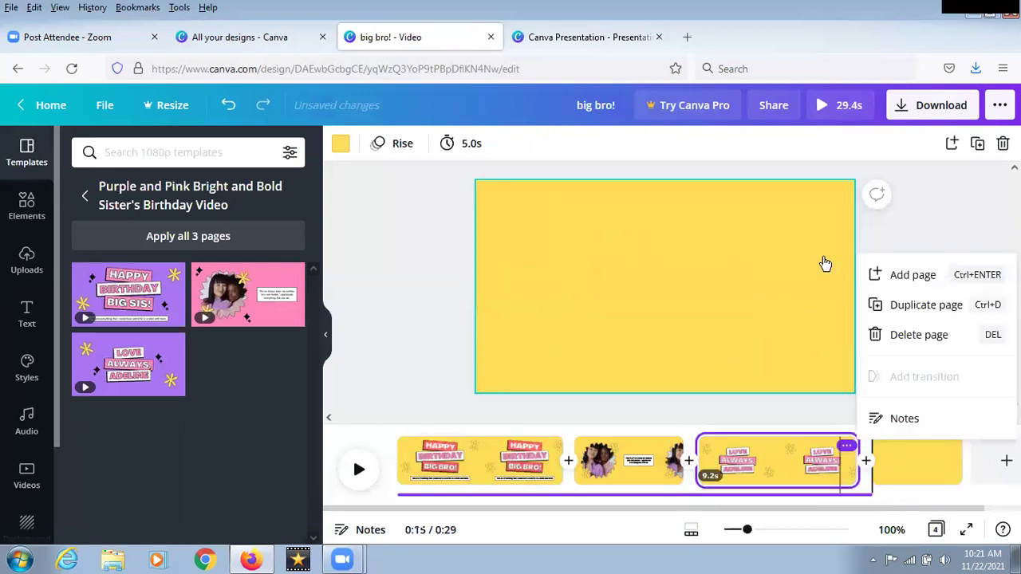
click(906, 310)
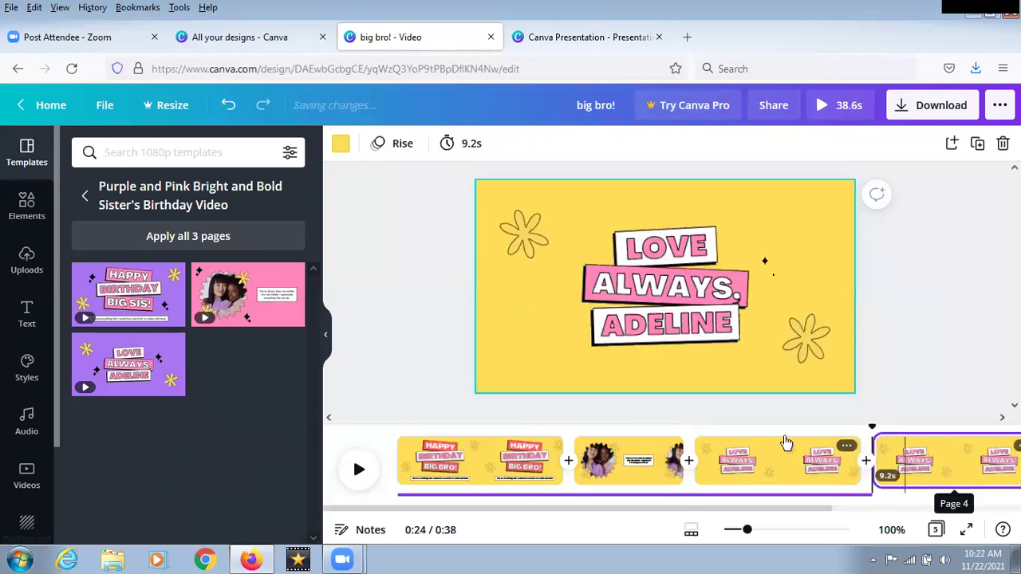
Delete the blank yellow page at the end of the timeline
click(845, 446)
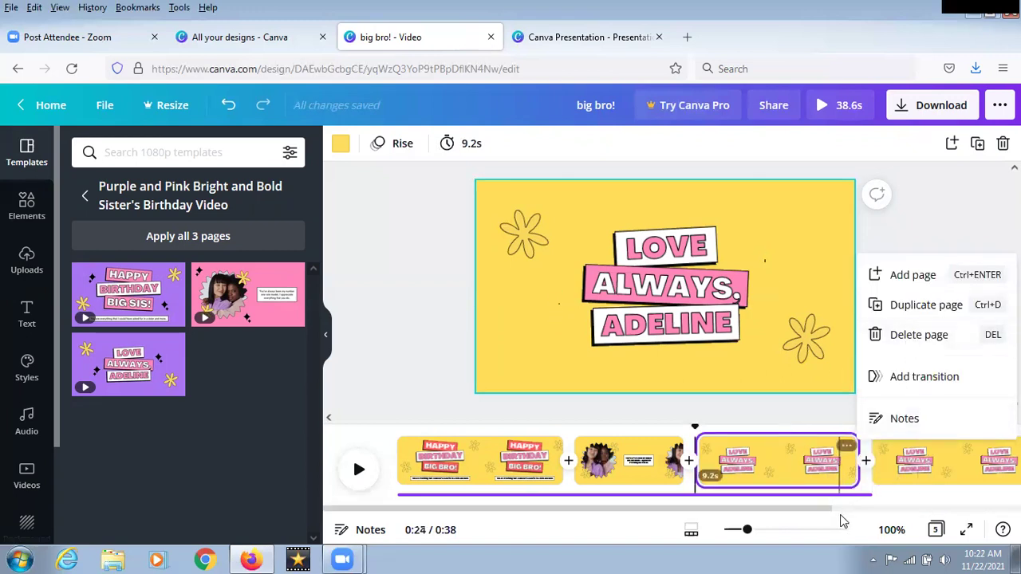
drag(806, 515, 949, 515)
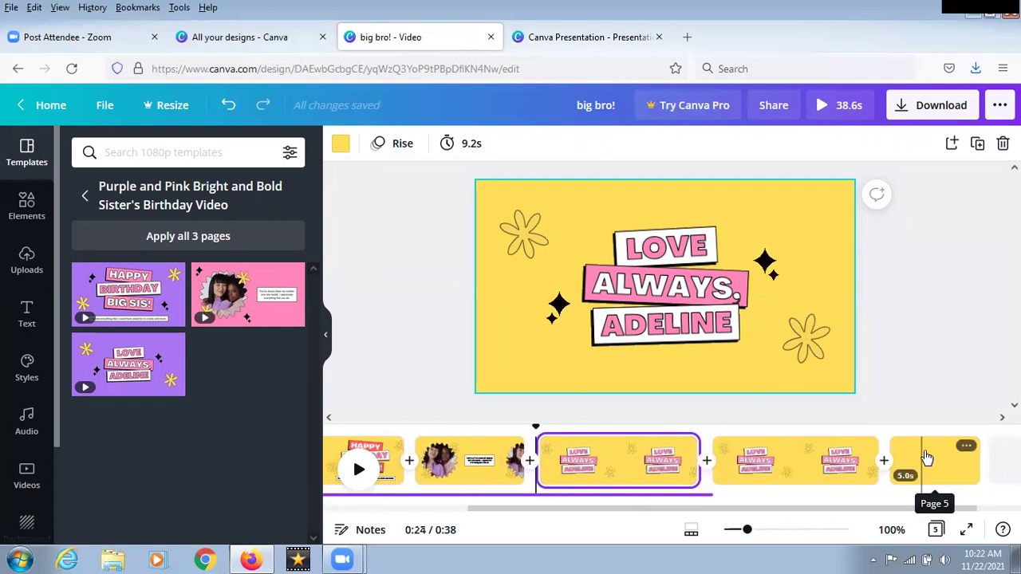
click(935, 473)
click(966, 446)
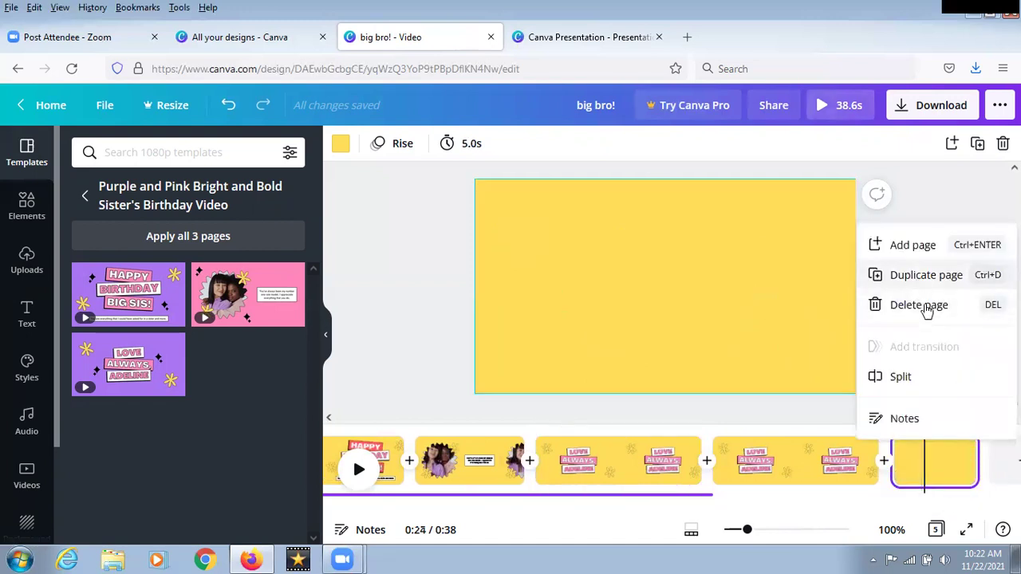
click(934, 315)
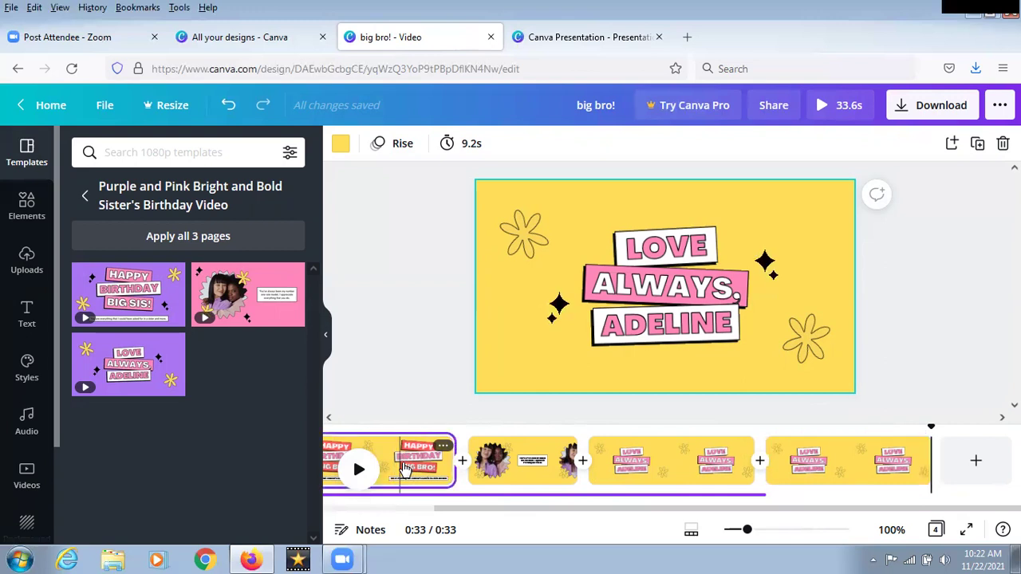
On the first page, replace the word sister with brother in the caption below the labels
click(403, 469)
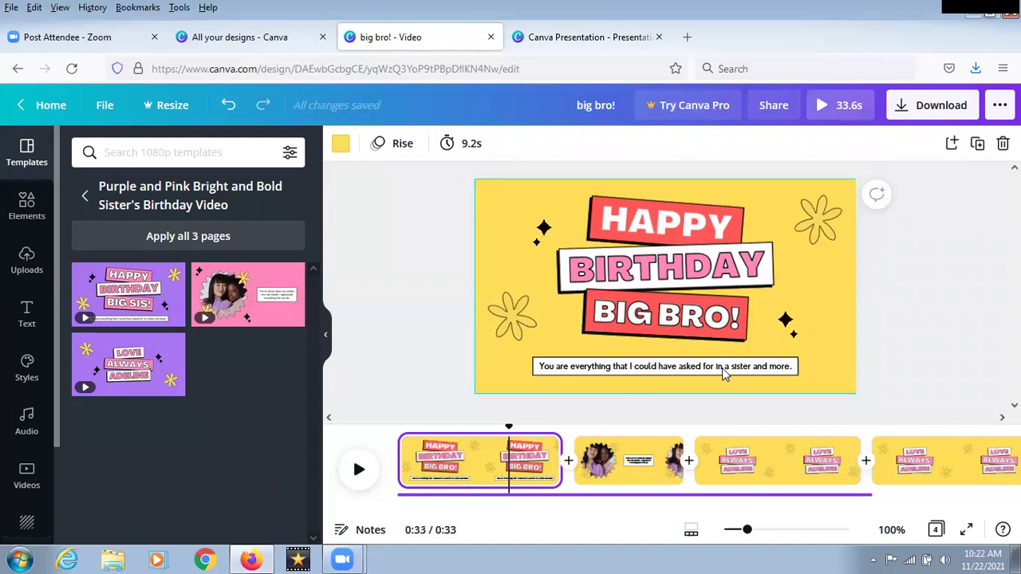
click(750, 372)
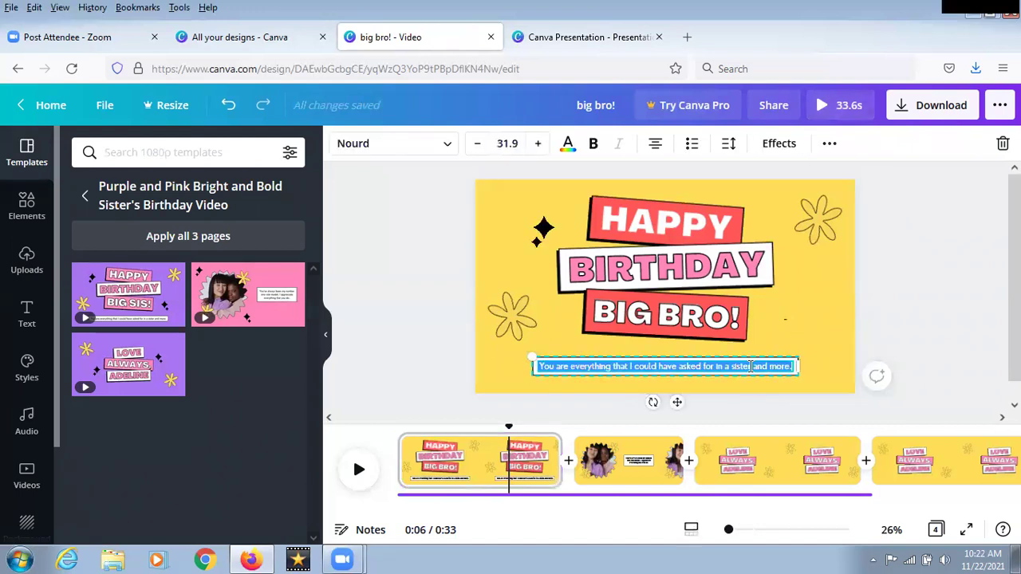
key(BackSpace)
key(BackSpace)
key(BackSpace)
key(BackSpace)
key(BackSpace)
key(BackSpace)
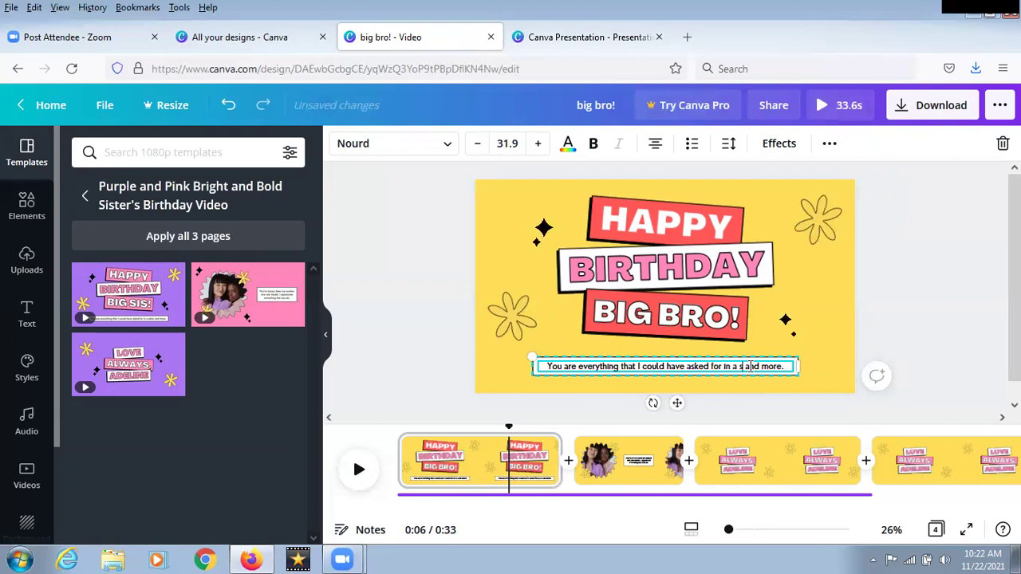
text(brothe)
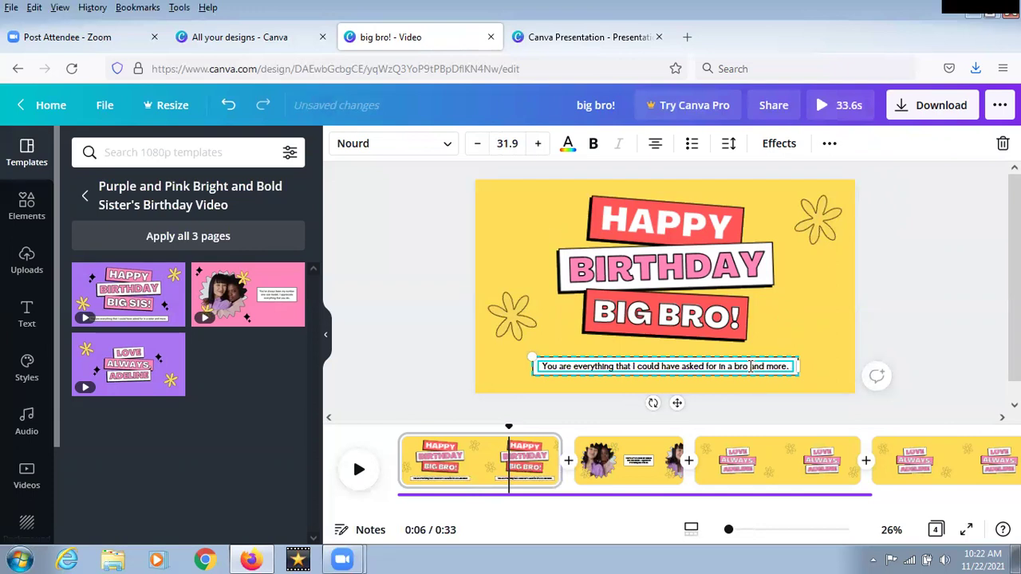
text(r)
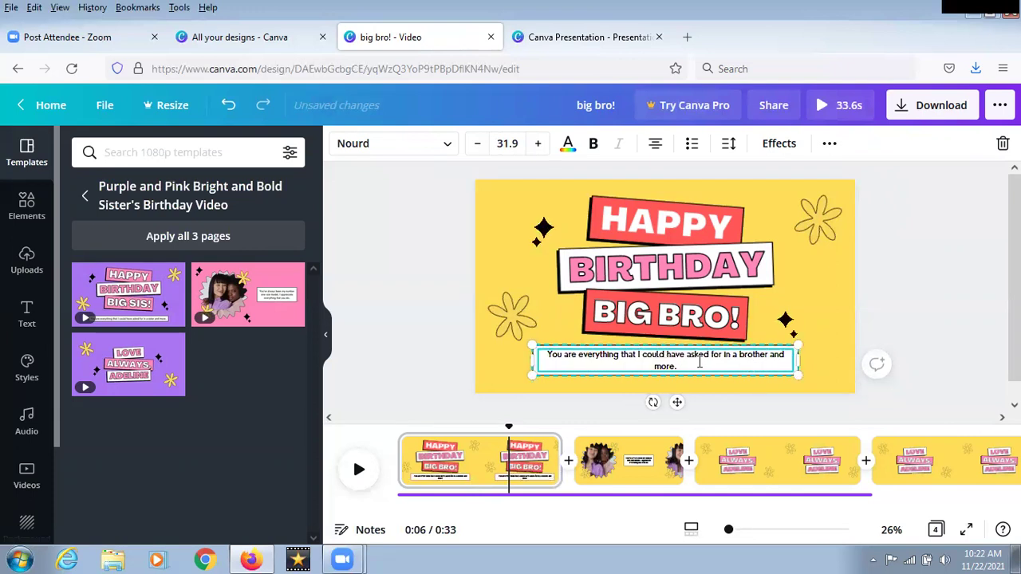
Widen the caption box on the first page slightly so its text fits on one line
click(781, 389)
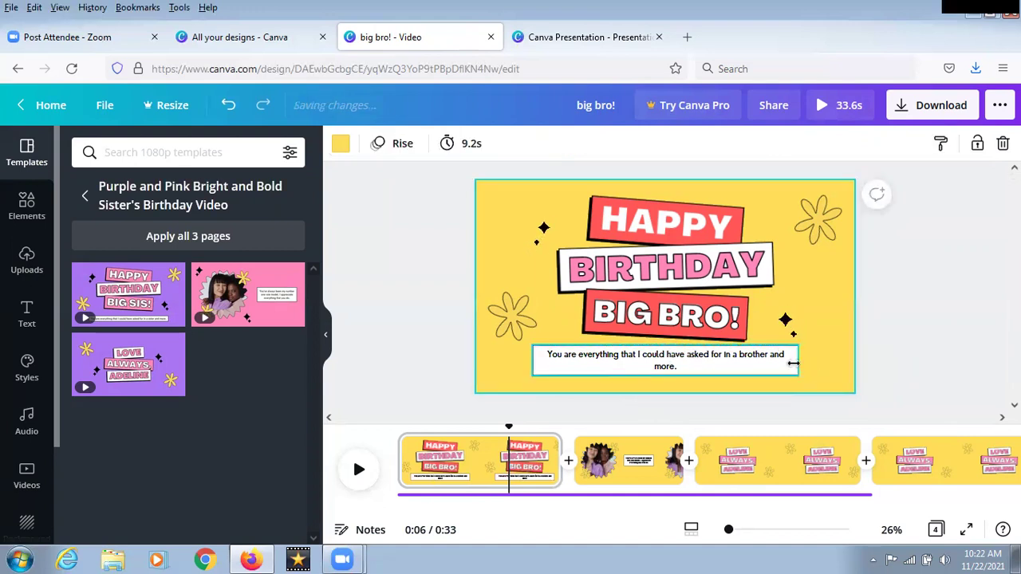
click(795, 369)
click(750, 392)
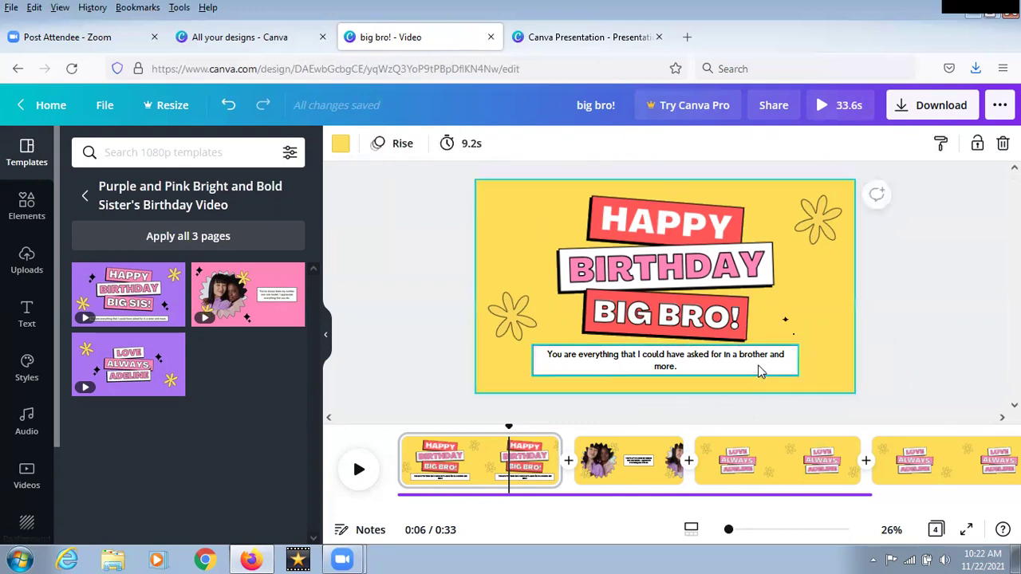
double_click(797, 367)
drag(806, 360, 817, 366)
click(804, 388)
On the second page, select the framed picture of two women and browse the uploaded images for a replacement
click(630, 463)
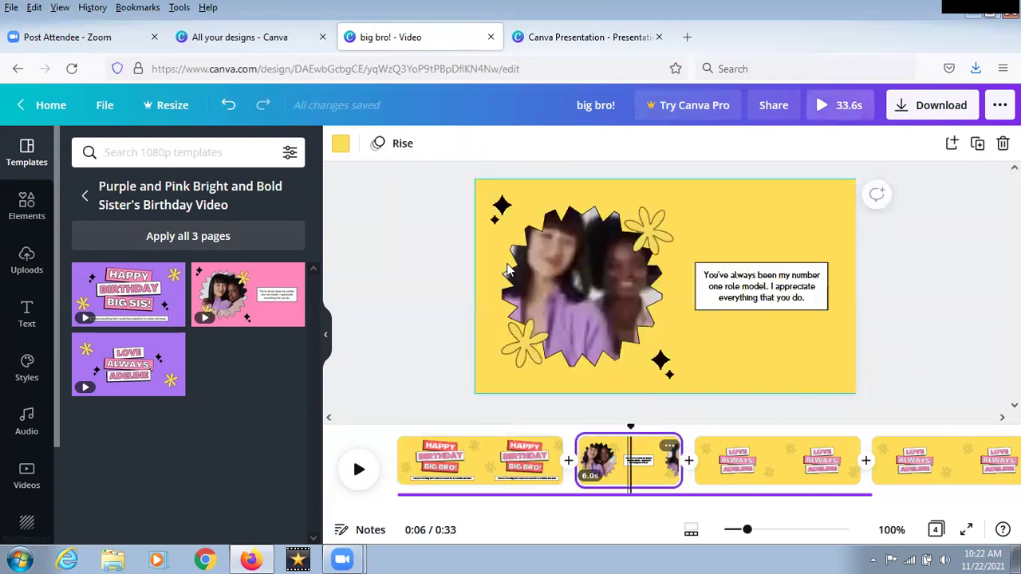
click(574, 284)
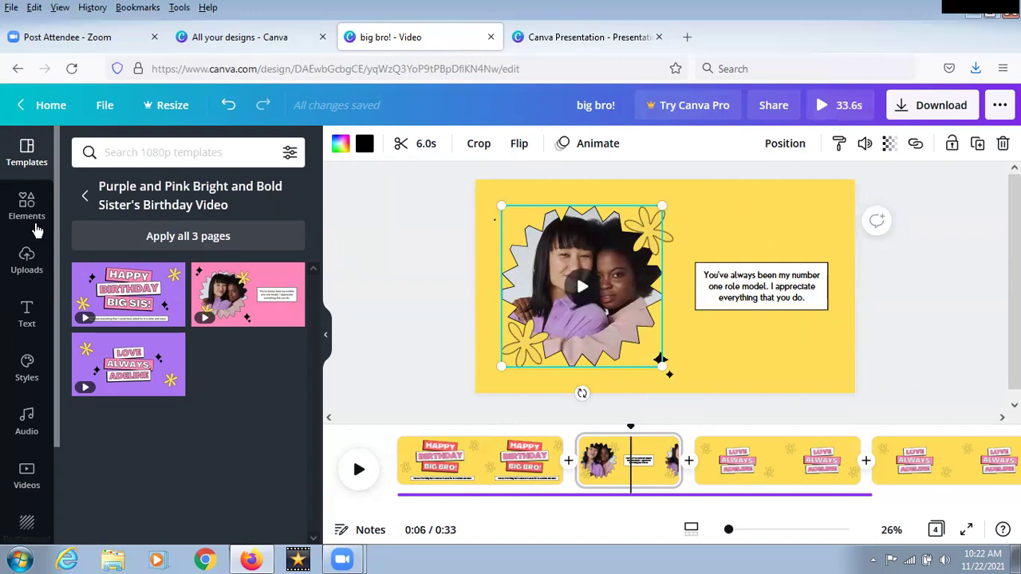
click(29, 259)
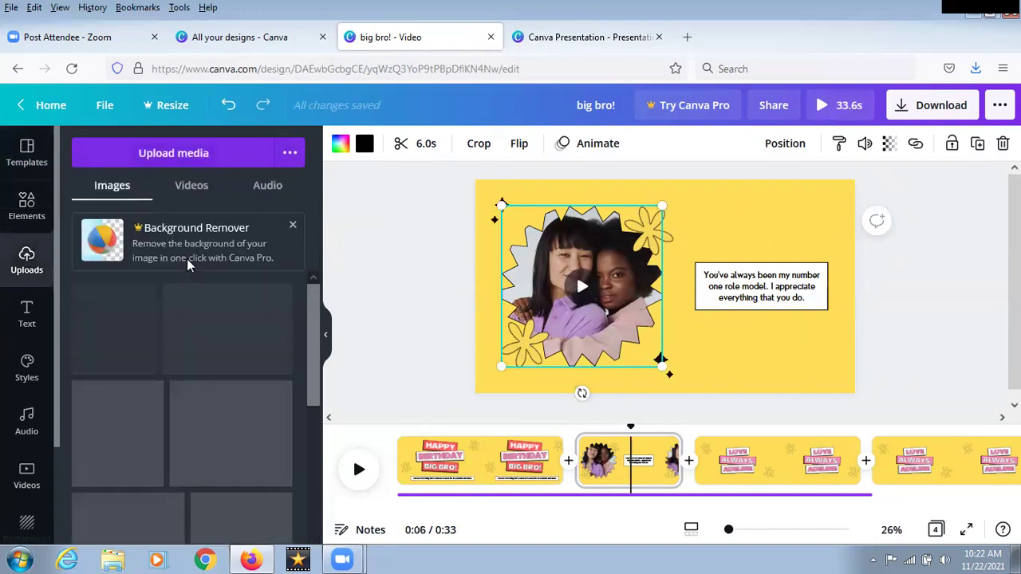
mouse_move(316, 308)
mouse_down()
mouse_move(330, 488)
mouse_move(317, 301)
mouse_up()
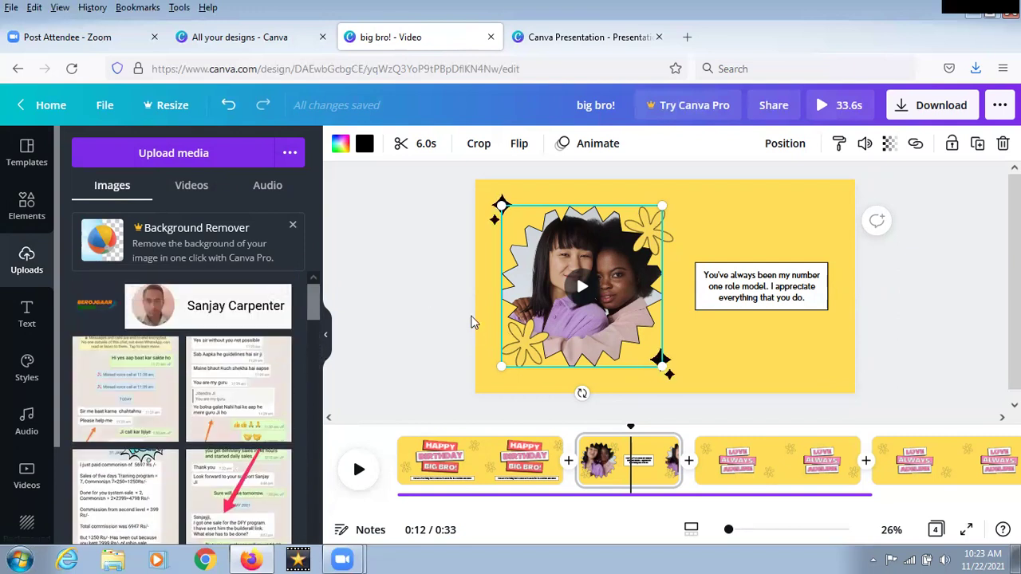
drag(316, 306, 341, 555)
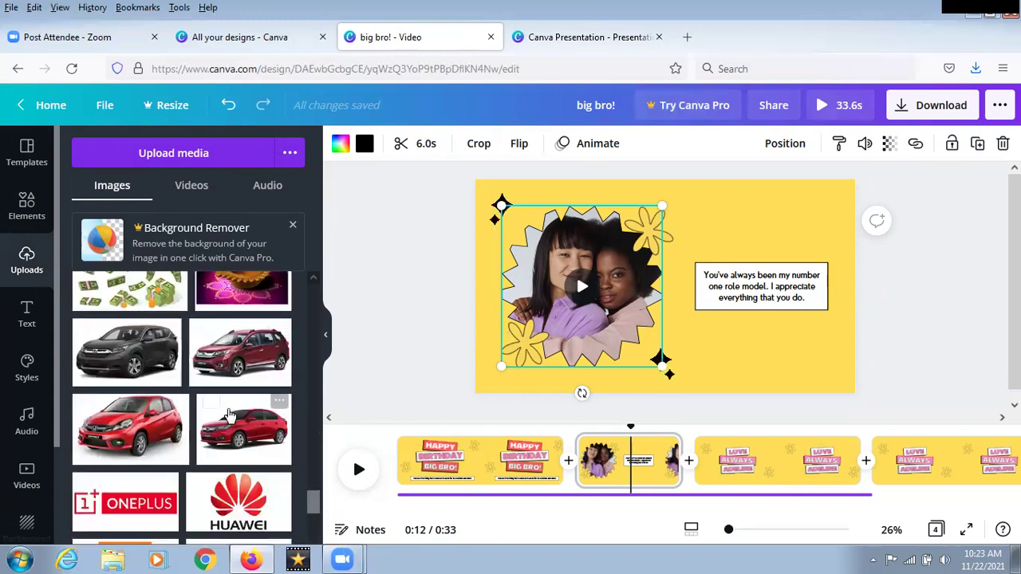
scroll(212, 388, down, 4)
scroll(212, 388, down, 10)
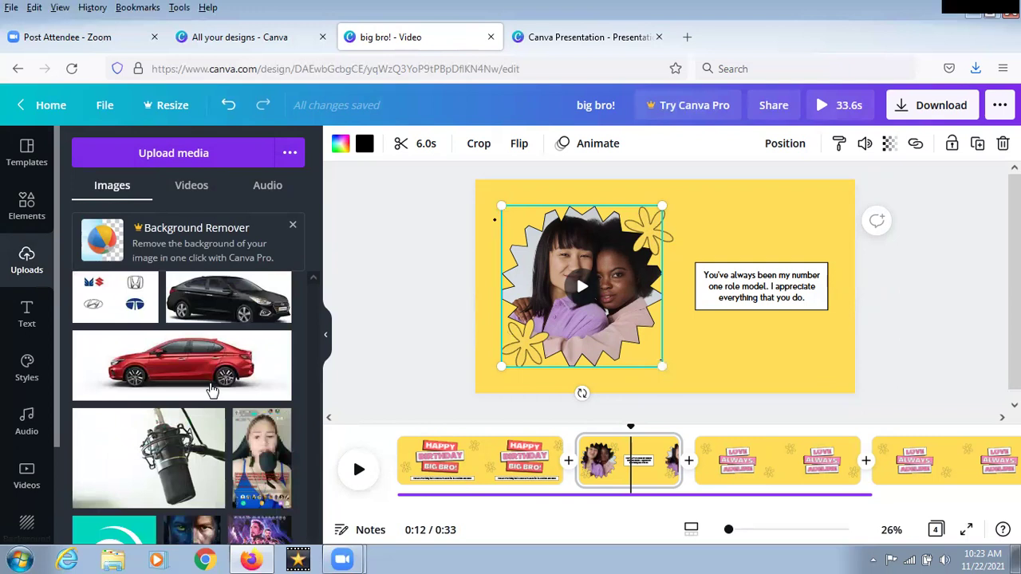
scroll(212, 389, down, 10)
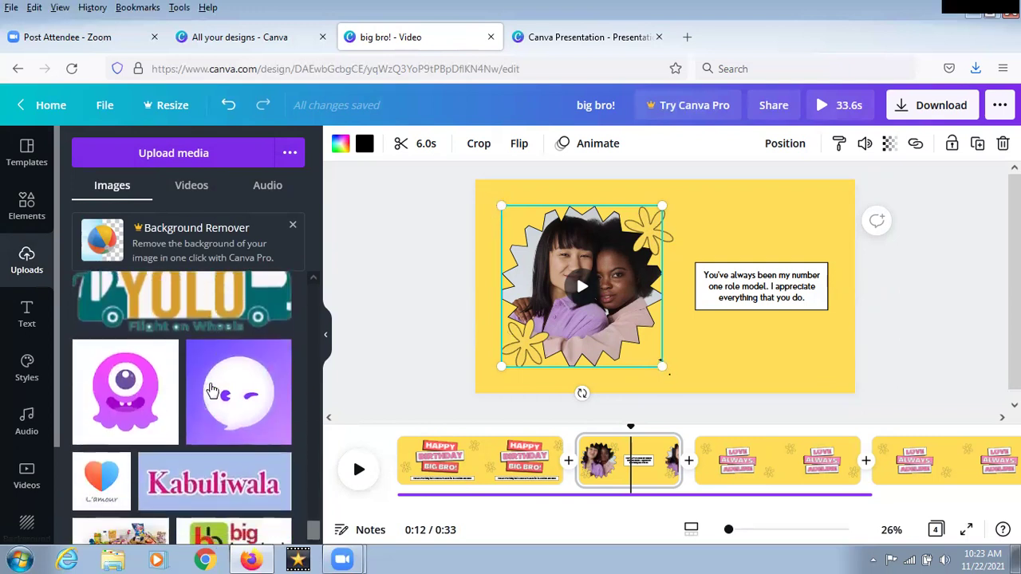
scroll(213, 392, down, 8)
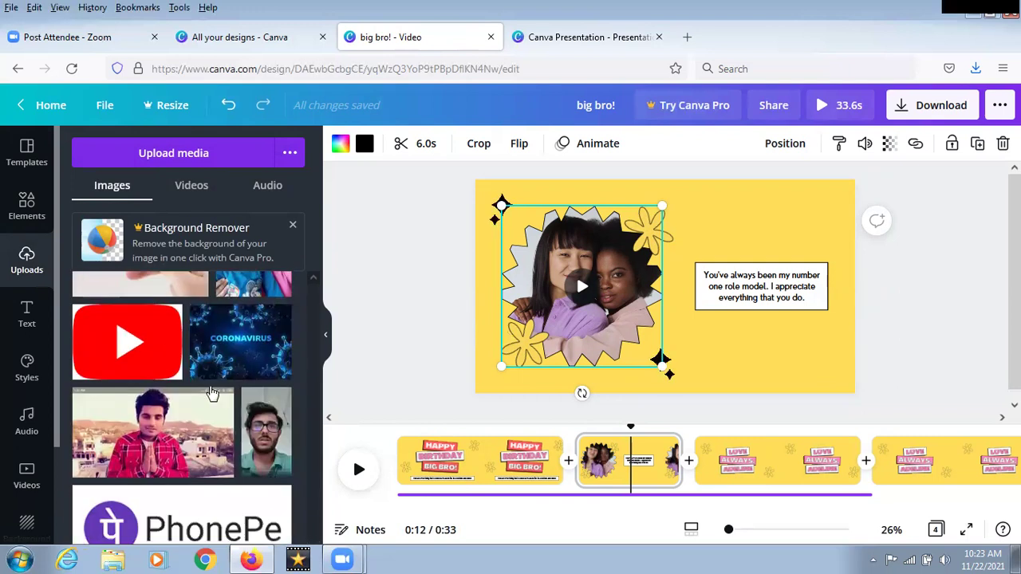
scroll(212, 392, down, 10)
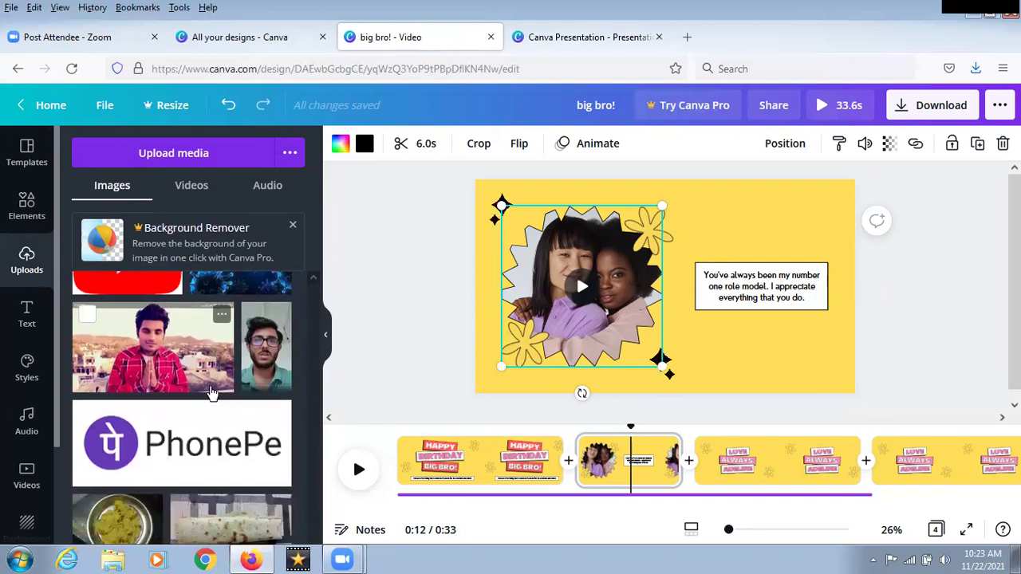
scroll(212, 393, down, 4)
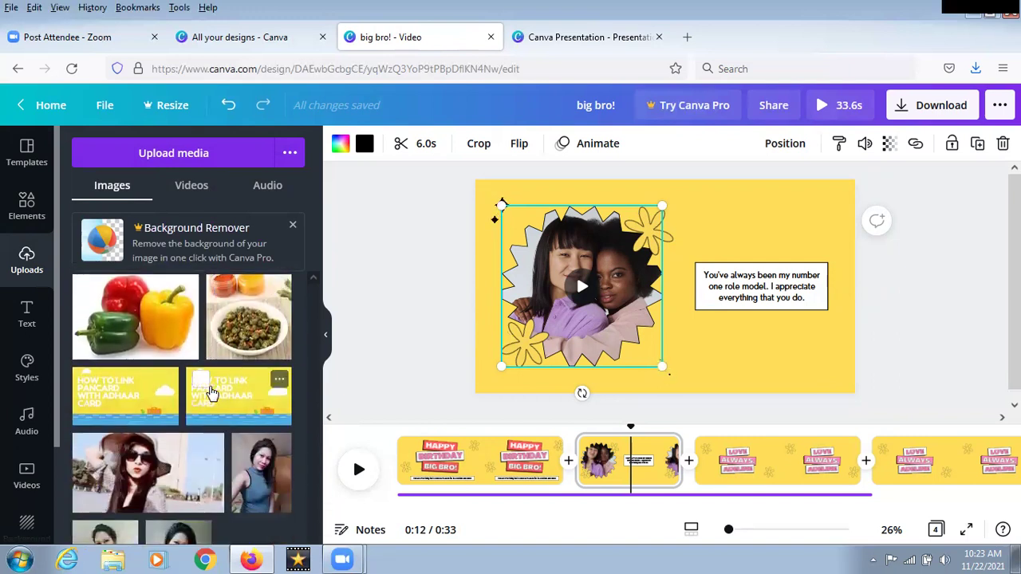
scroll(212, 393, down, 10)
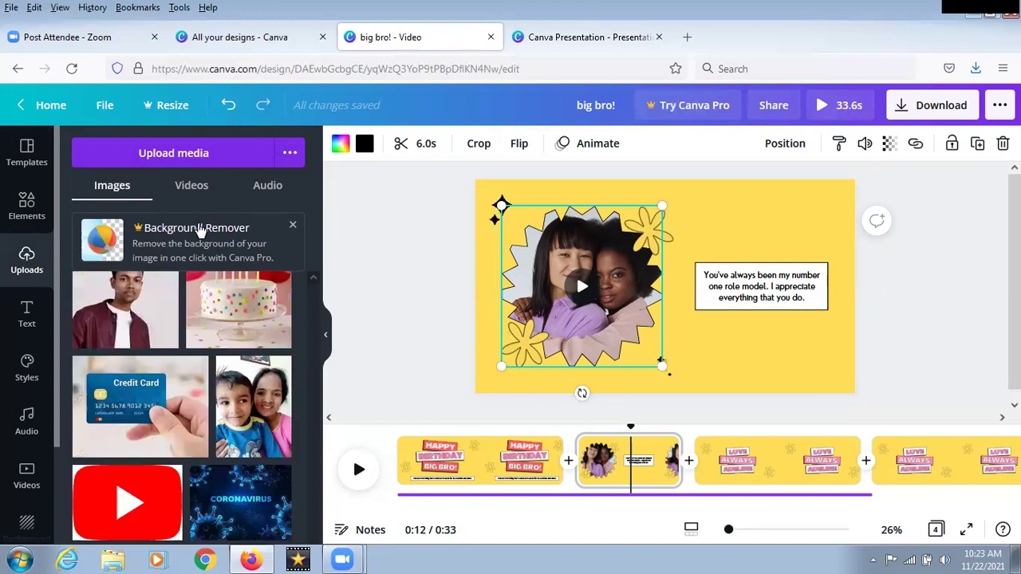
scroll(189, 331, down, 5)
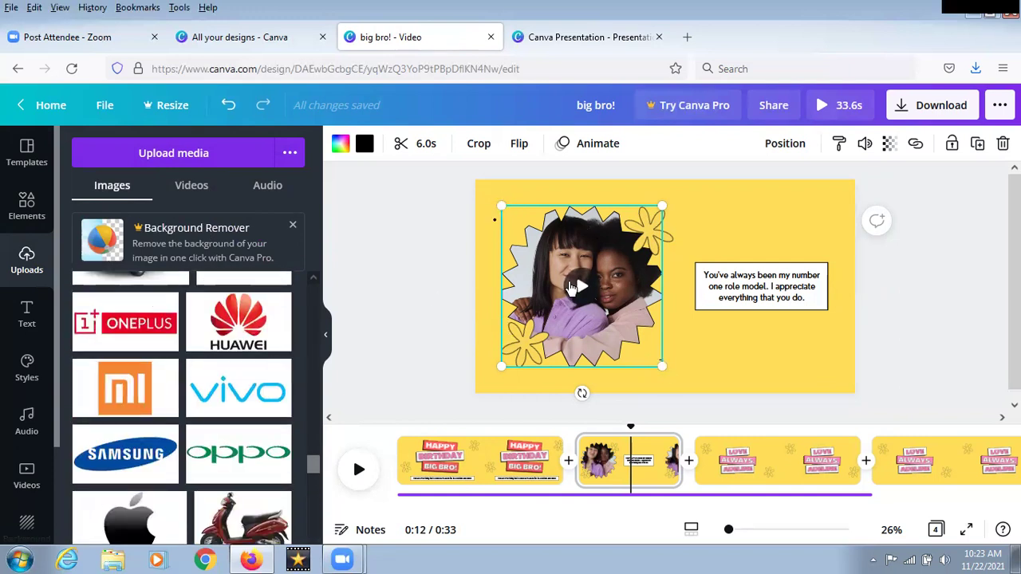
Try removing the picture from the starburst frame on the second page, then undo the removal
key(Delete)
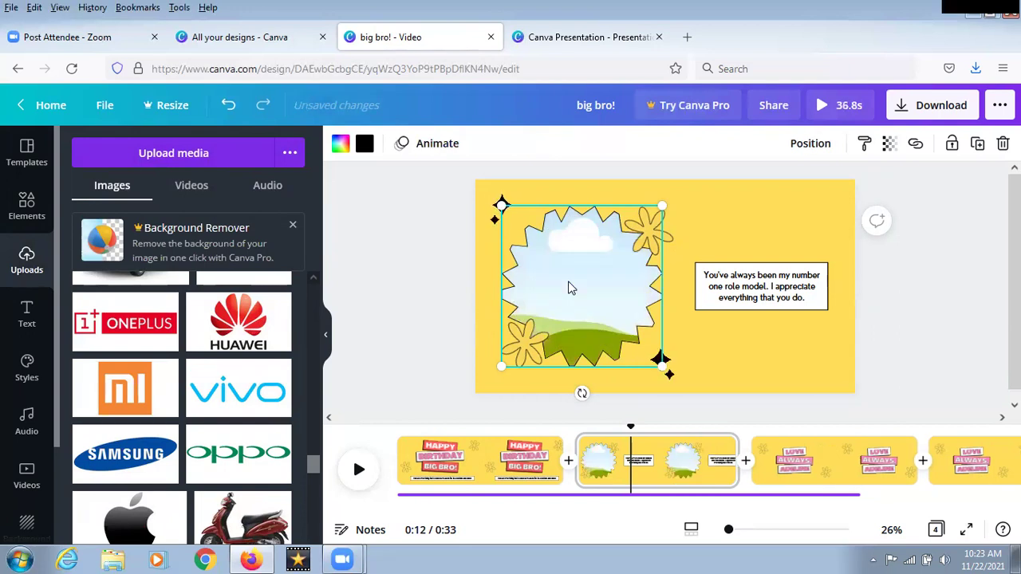
key(ctrl+z)
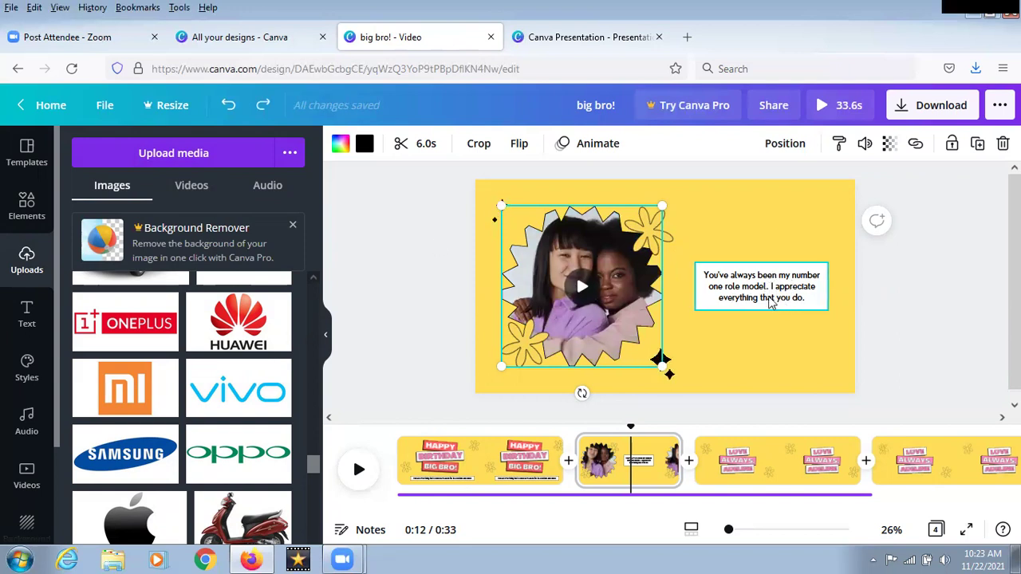
On the third page, move the name label to the lower-left area and lower the ALWAYS label to leave a gap below LOVE
click(770, 457)
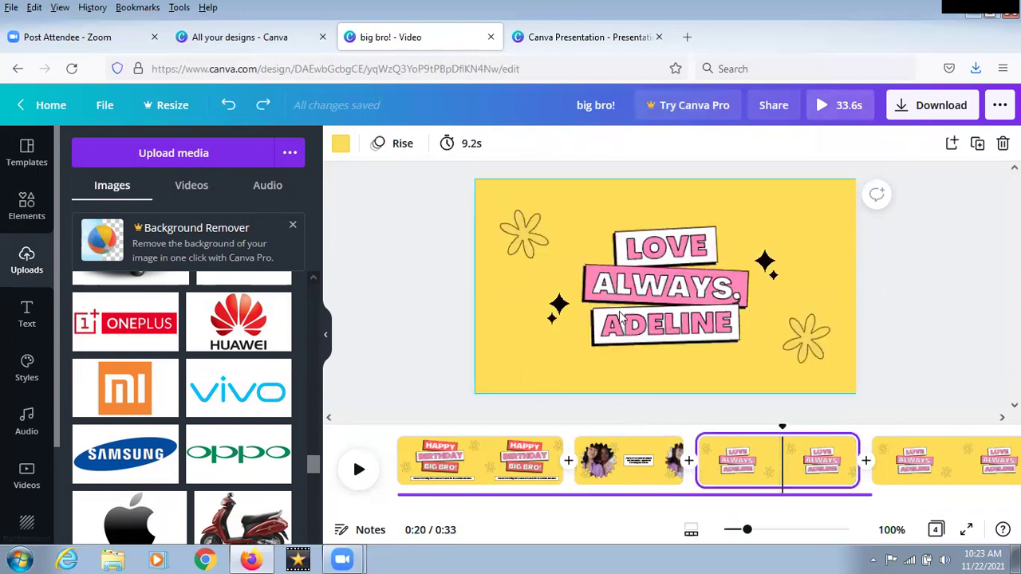
click(670, 338)
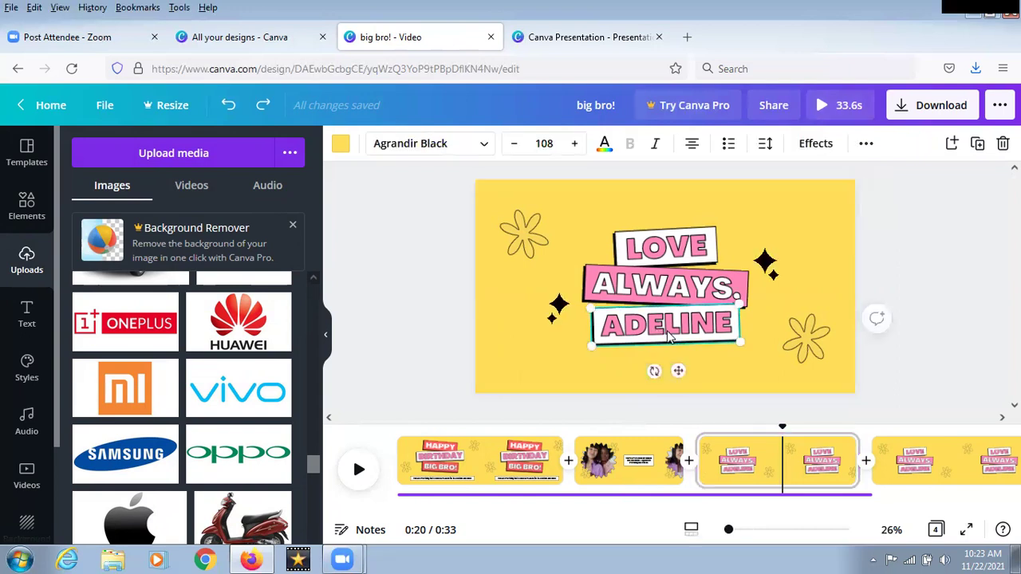
shift+click(670, 253)
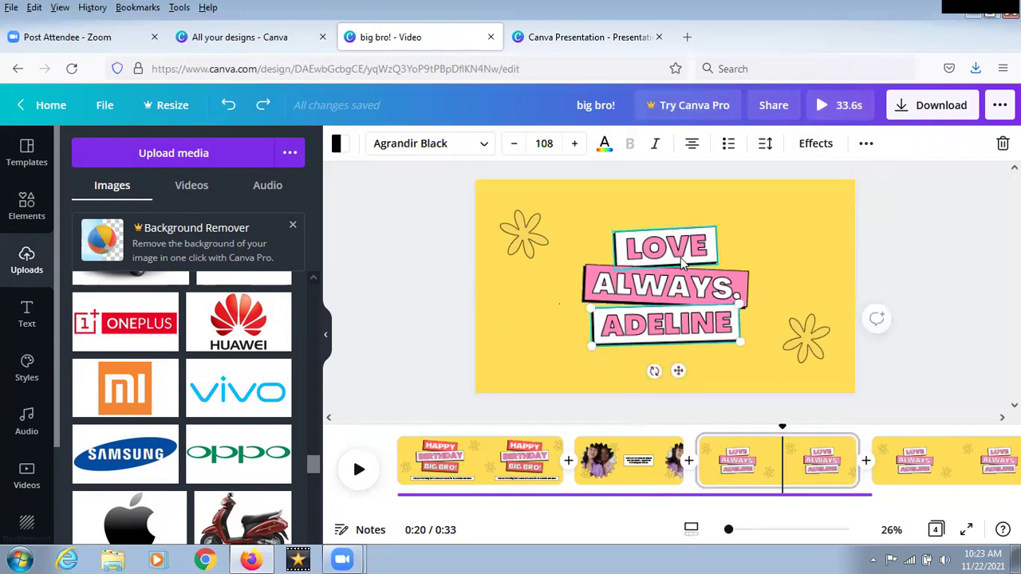
shift+click(661, 307)
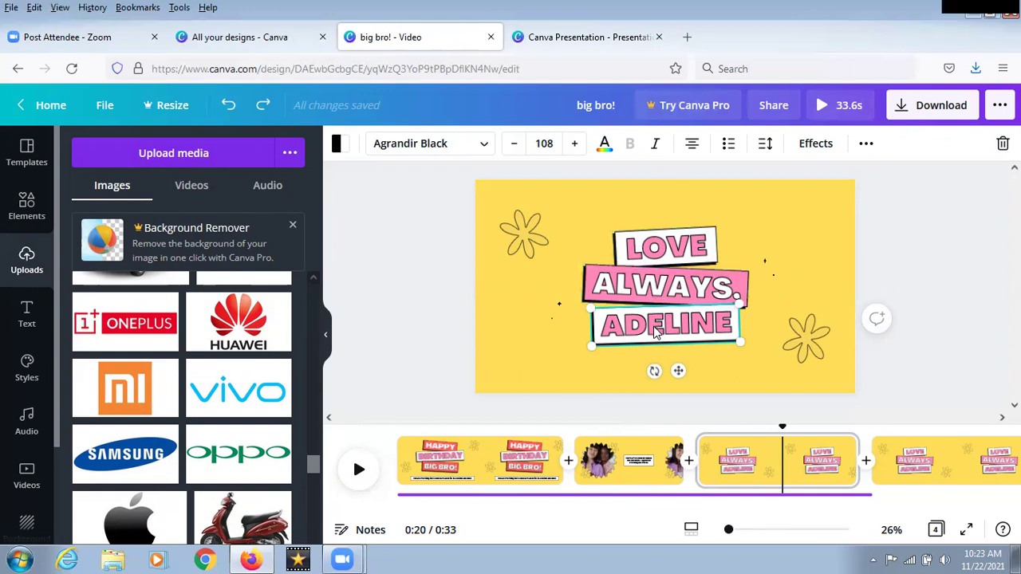
drag(659, 335, 584, 367)
drag(663, 292, 662, 321)
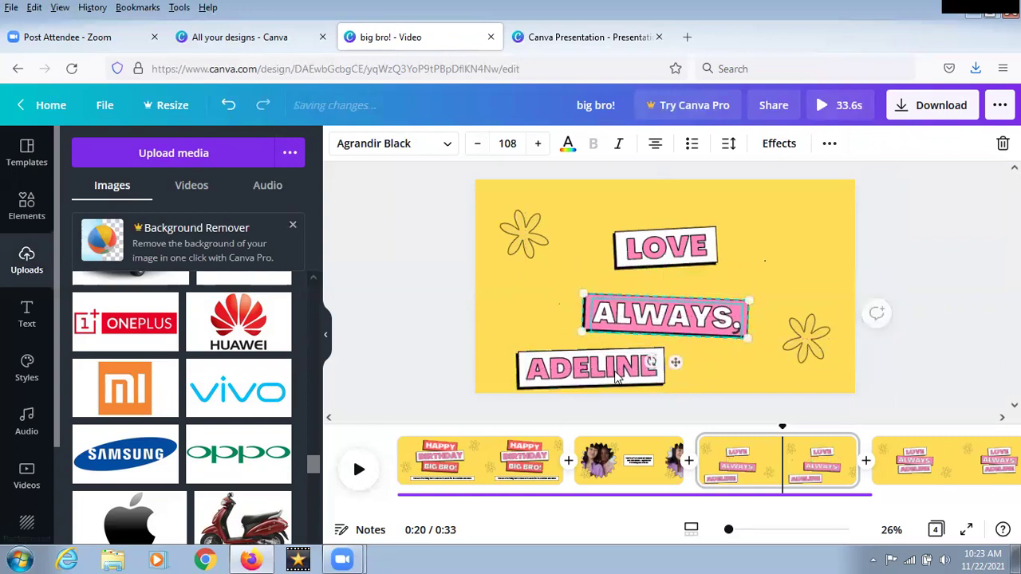
Replace the name in the lowest label on the third page with YOU
click(650, 368)
click(652, 367)
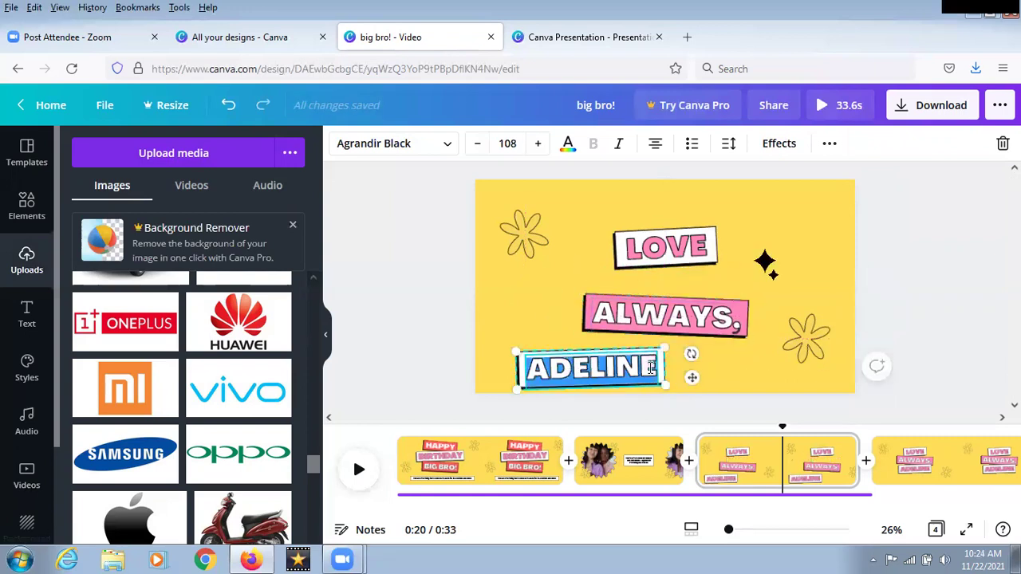
key(BackSpace)
text(YOU)
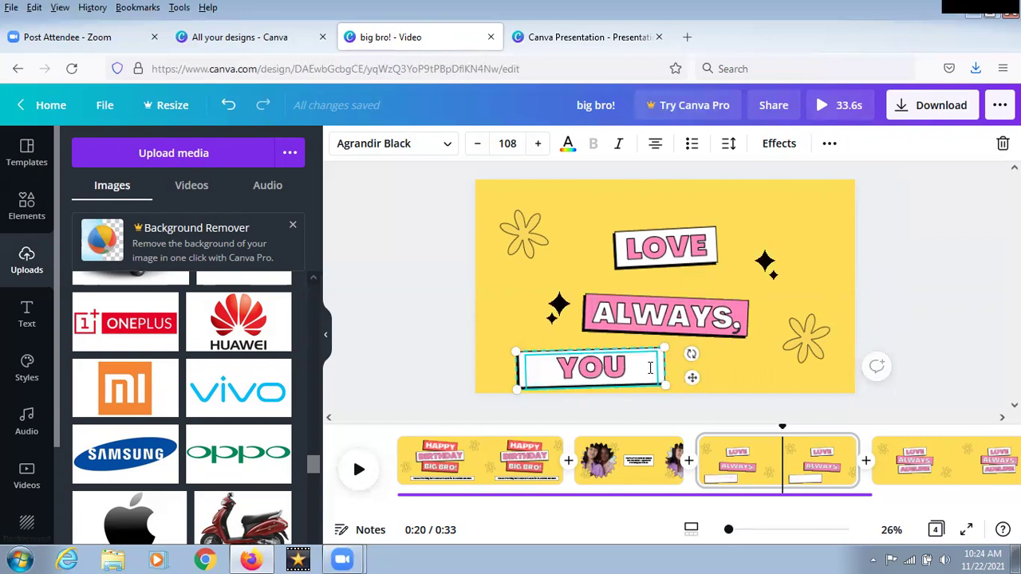
click(525, 339)
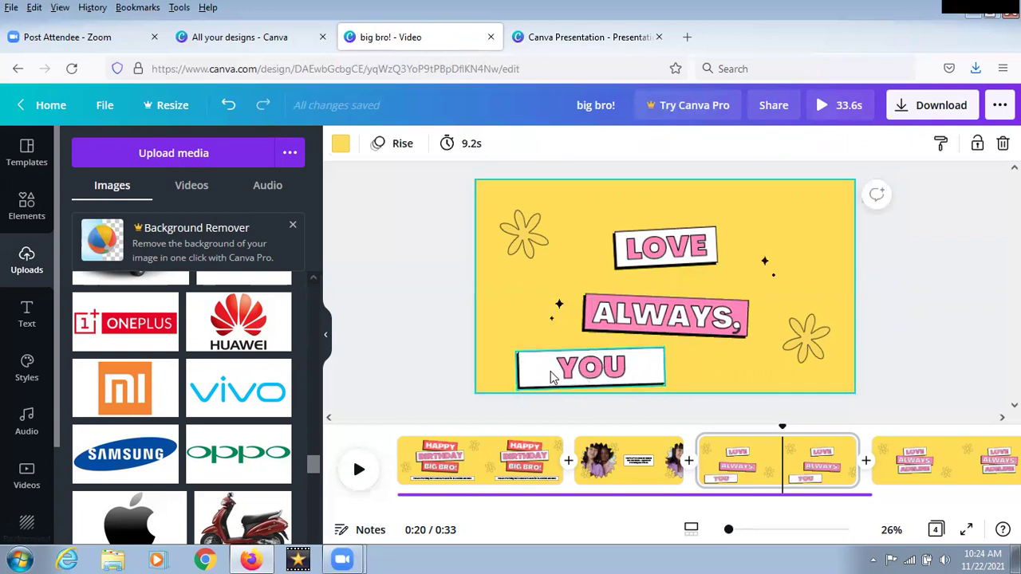
Place the YOU label between LOVE and ALWAYS, offset to the right, and move ALWAYS to line up beneath LOVE
click(553, 377)
drag(562, 361, 705, 284)
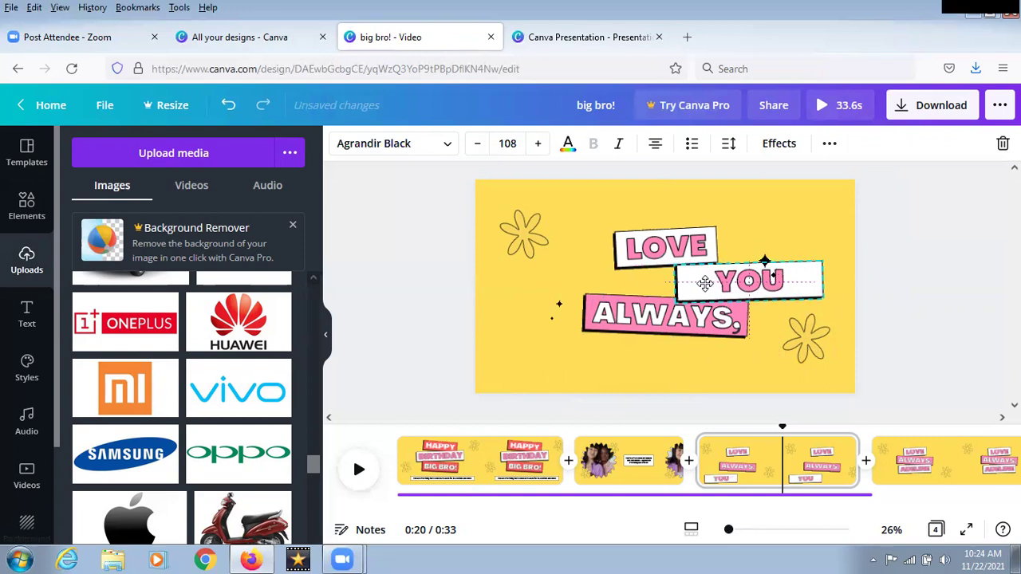
click(691, 320)
drag(691, 321, 722, 330)
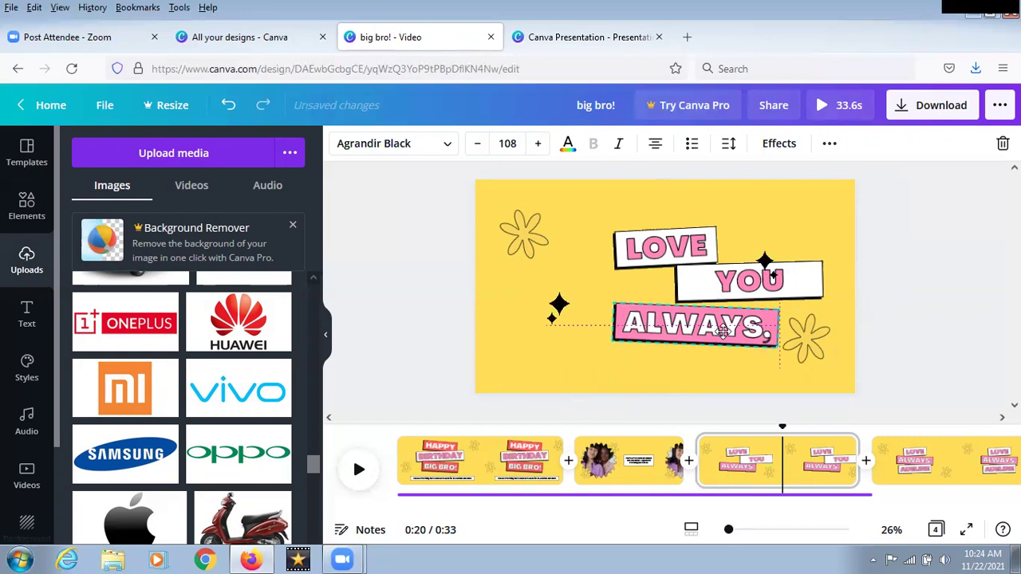
drag(721, 329, 722, 329)
Shift the LOVE and ALWAYS labels slightly left, keeping their left edges aligned
click(630, 247)
drag(630, 247, 621, 248)
drag(664, 331, 647, 332)
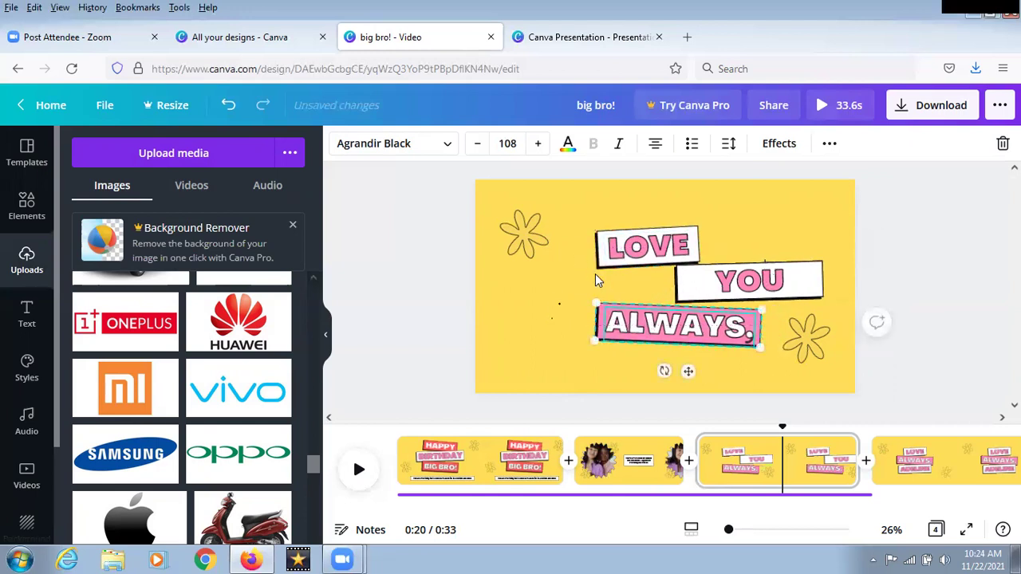
click(562, 277)
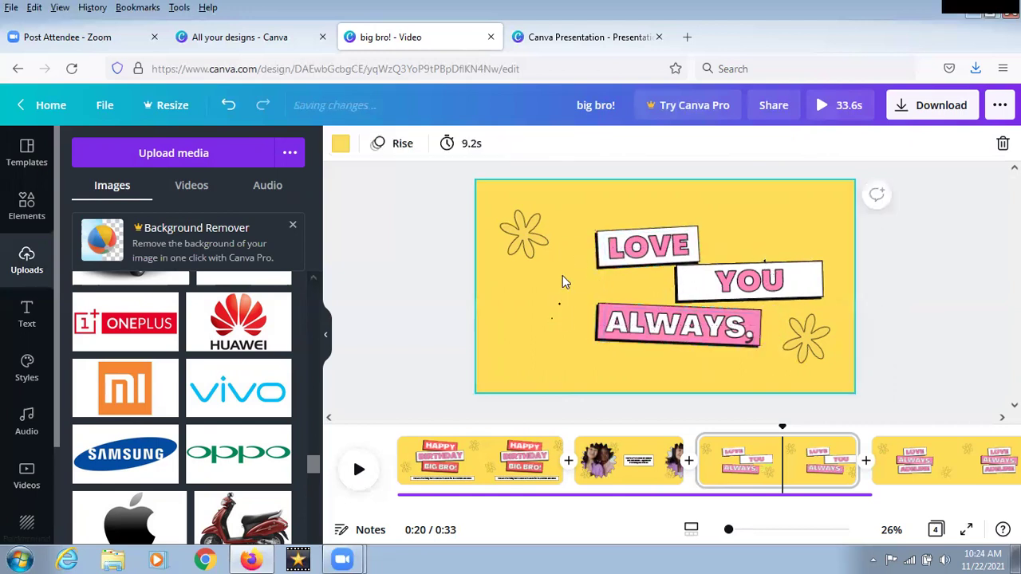
click(639, 323)
drag(643, 325, 639, 321)
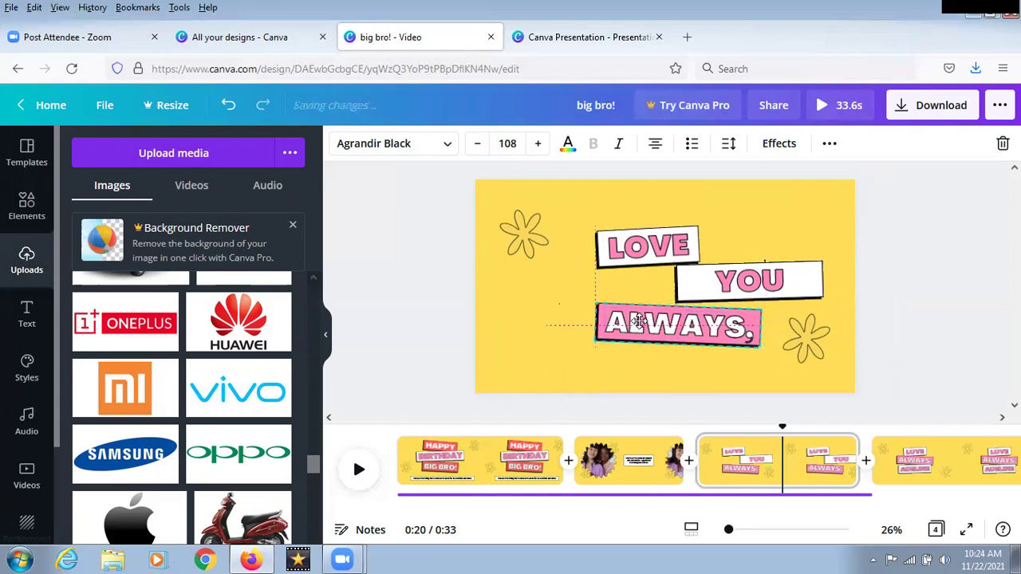
click(620, 284)
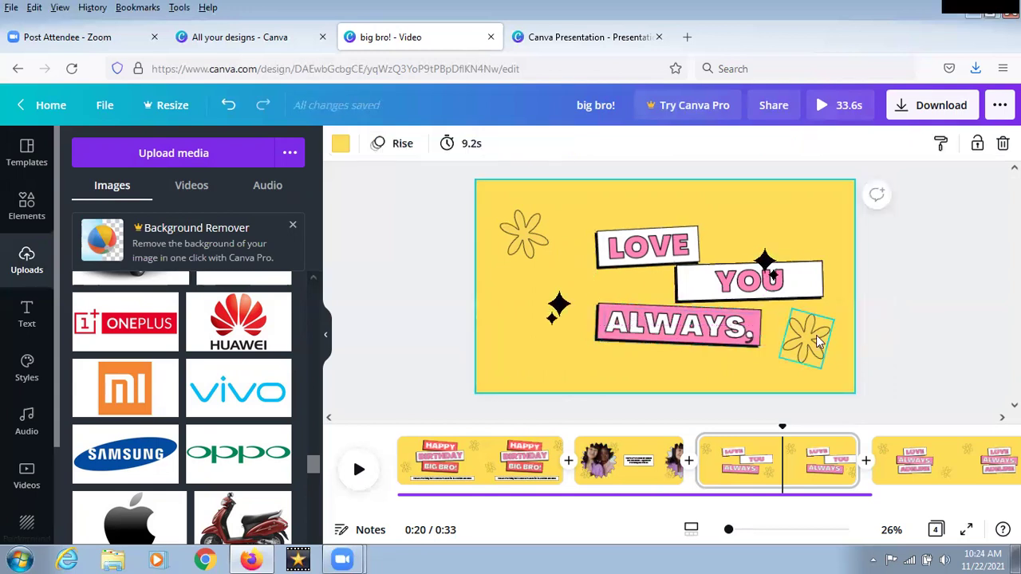
Search the elements library for sparkle graphics
click(29, 210)
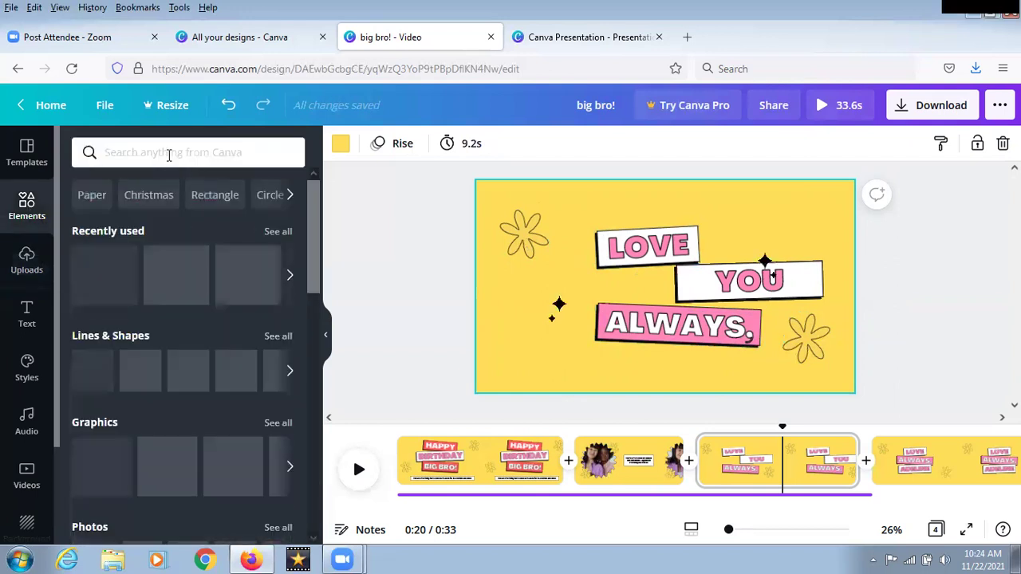
click(173, 155)
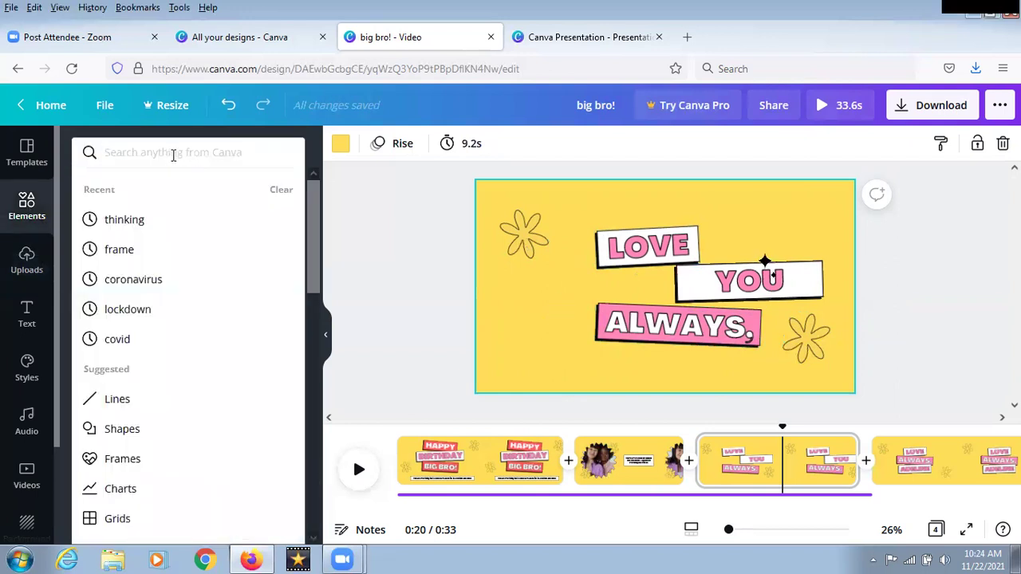
click(134, 429)
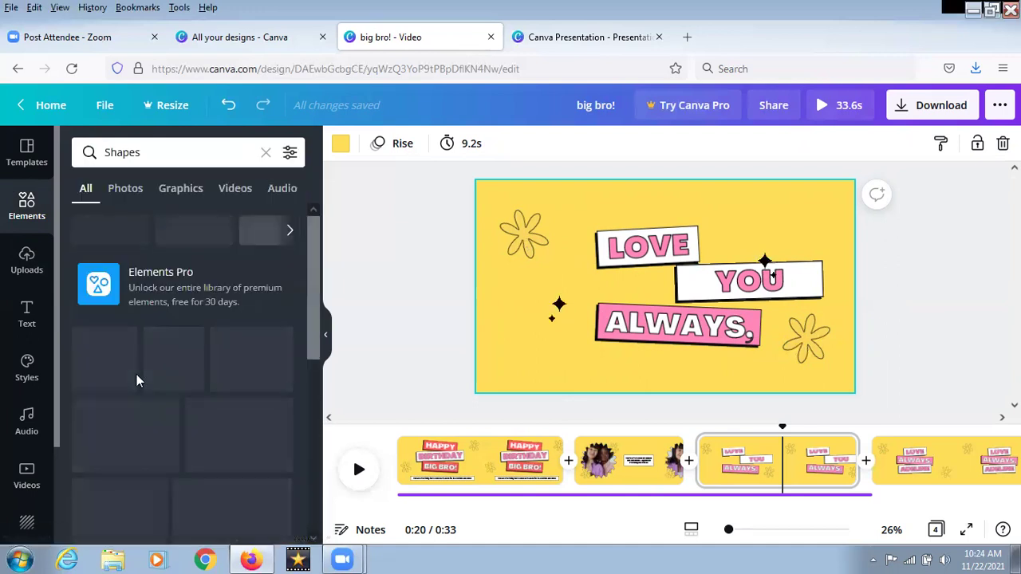
click(168, 152)
click(265, 152)
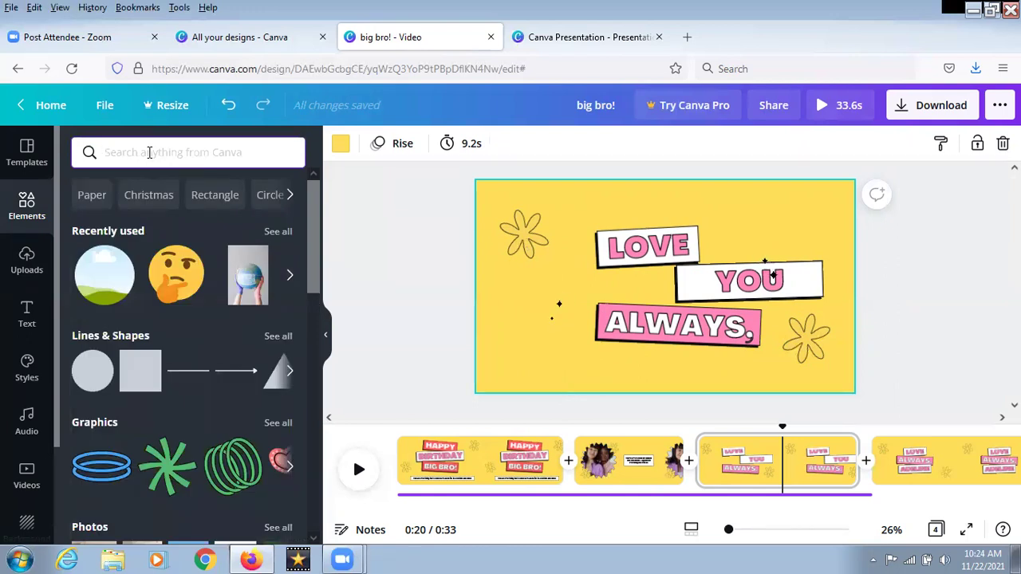
text(spark)
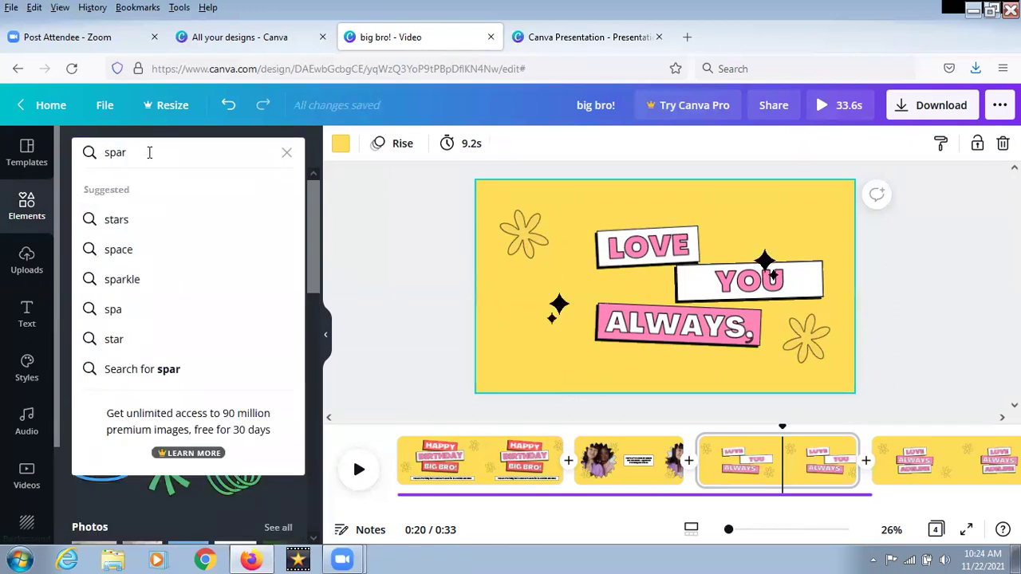
click(157, 220)
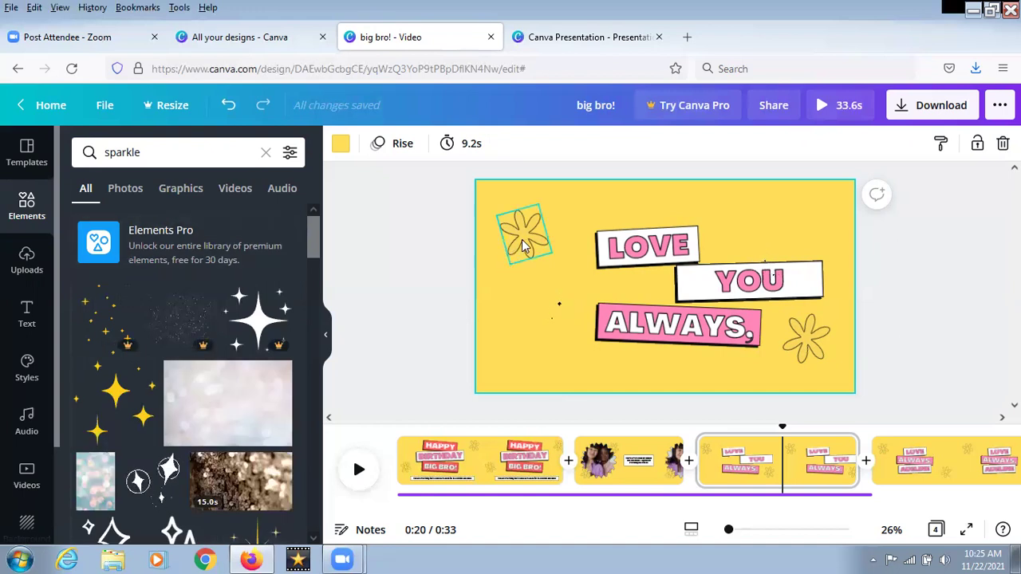
Add the white circled sparkles graphic to the third page, shrink it and place it in the upper-right corner
click(155, 489)
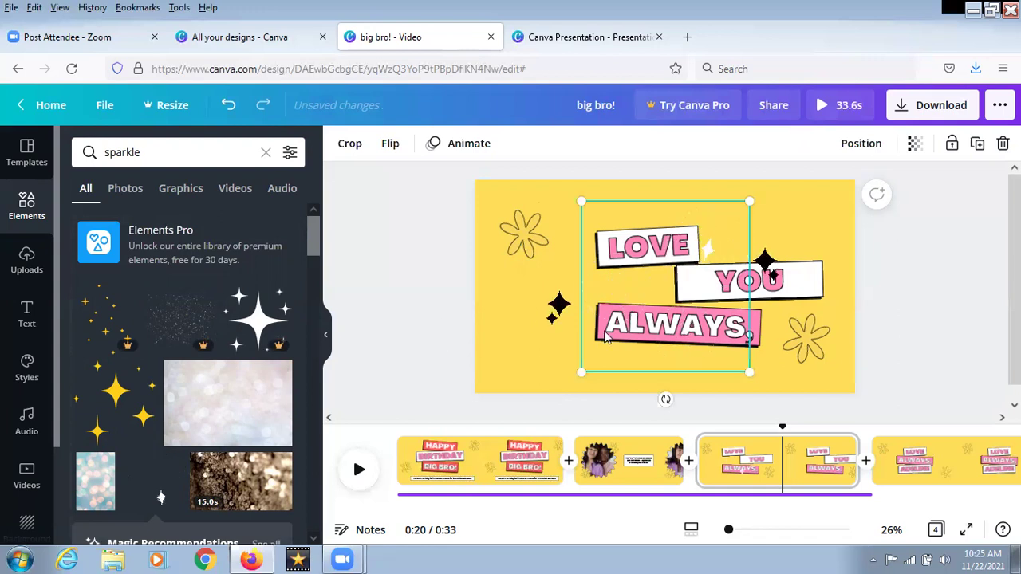
drag(750, 362, 662, 282)
drag(630, 246, 828, 221)
drag(854, 263, 837, 247)
Copy the white sparkles graphic and place the duplicate in the lower-left corner of the page
right_click(810, 233)
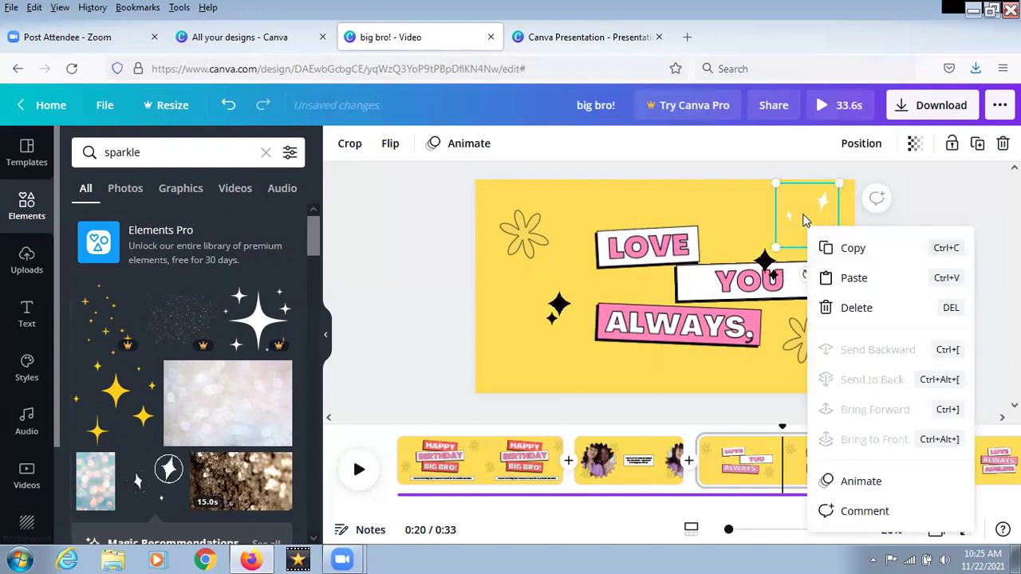
click(798, 233)
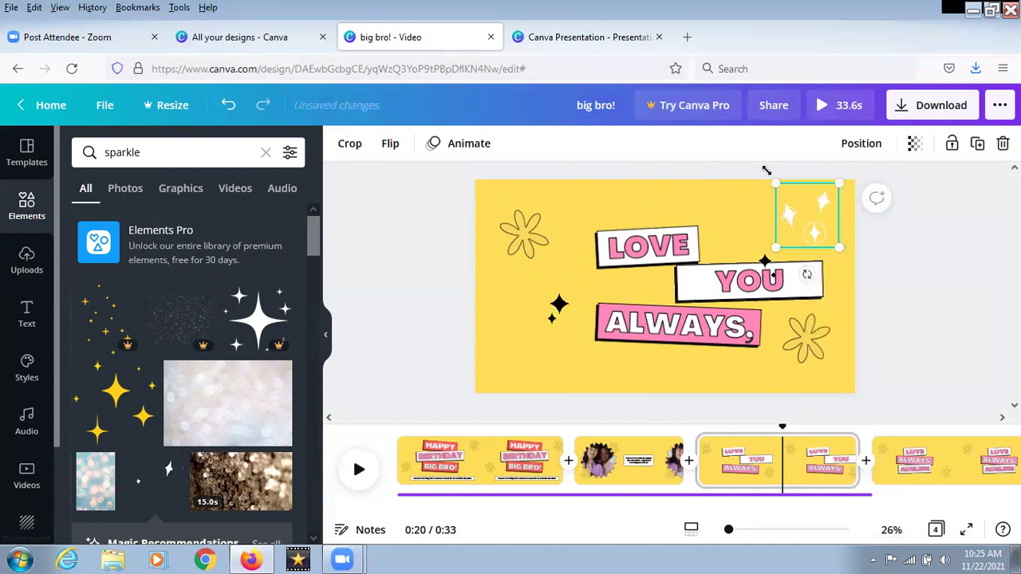
right_click(814, 231)
click(832, 248)
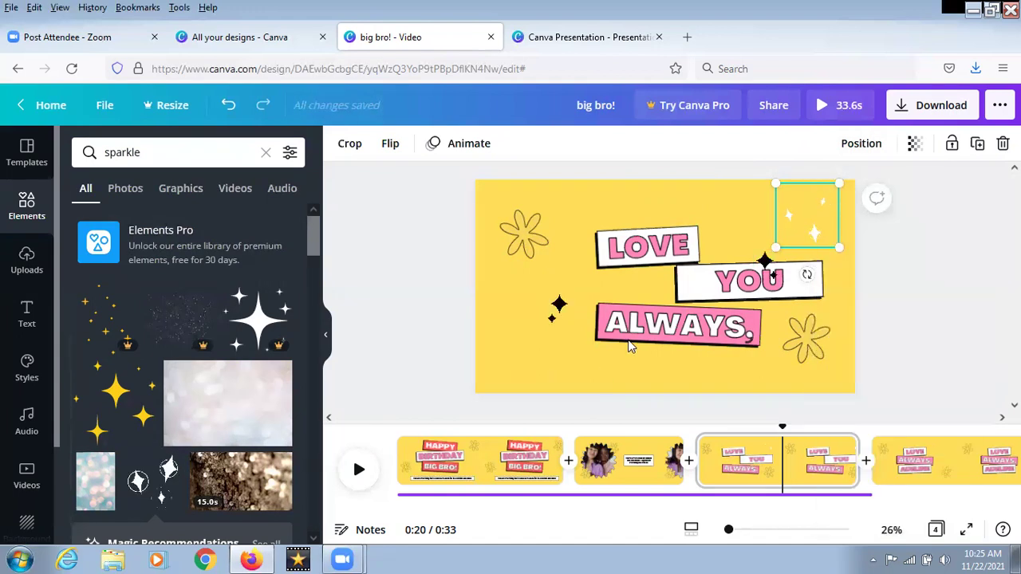
click(588, 376)
key(ctrl+v)
drag(813, 271, 510, 359)
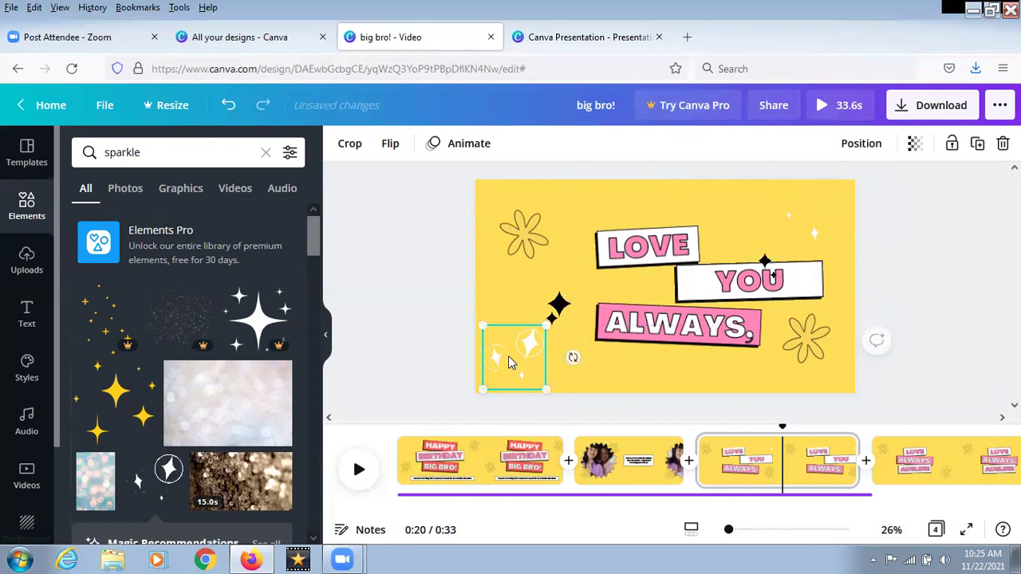
Delete both outlined flower graphics from the third page
click(798, 339)
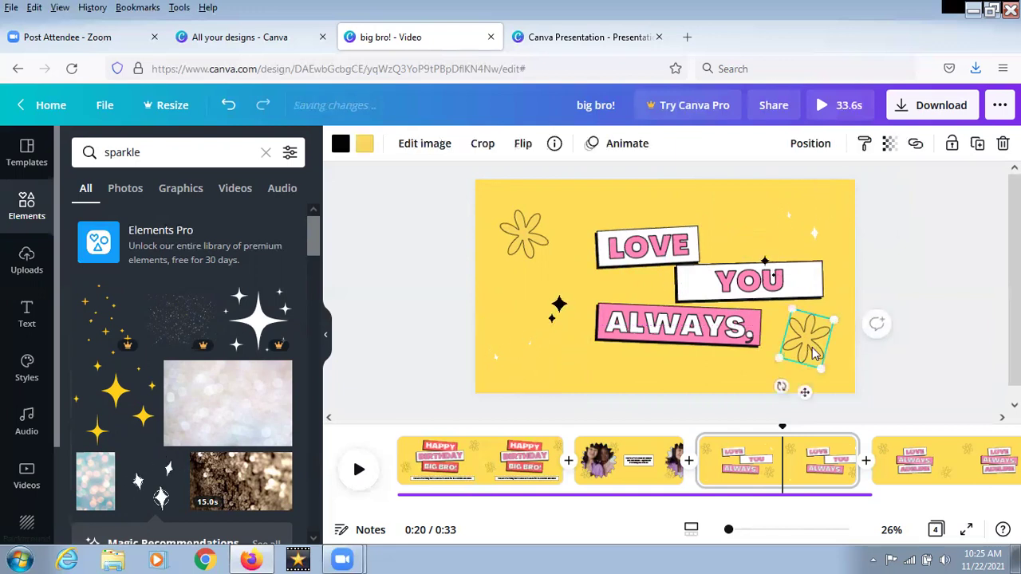
key(Delete)
click(514, 247)
key(Delete)
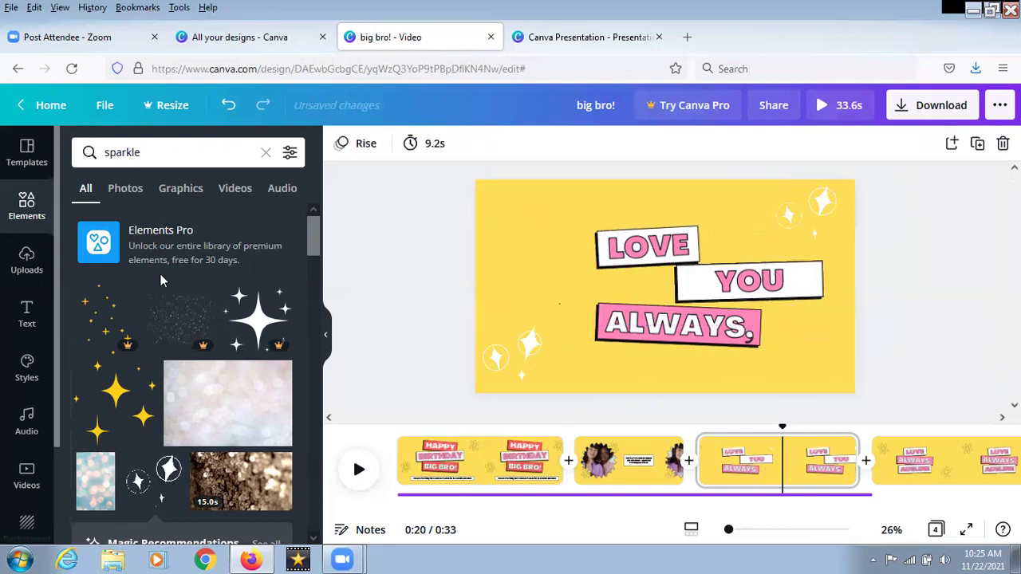
Add the red drink glass from the gold sparkle's recommendations and place it in the upper-left area of the third page
click(112, 409)
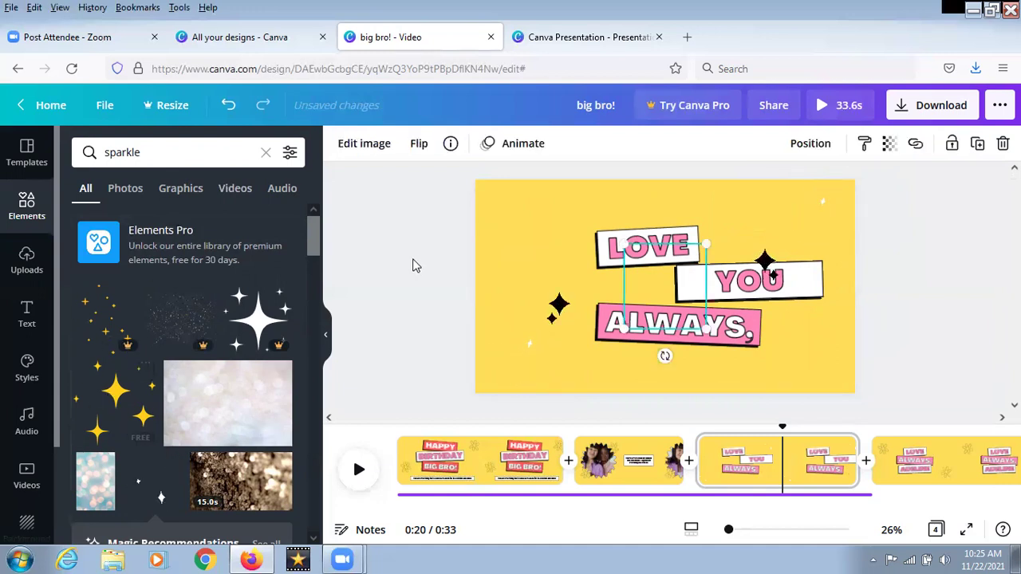
click(344, 291)
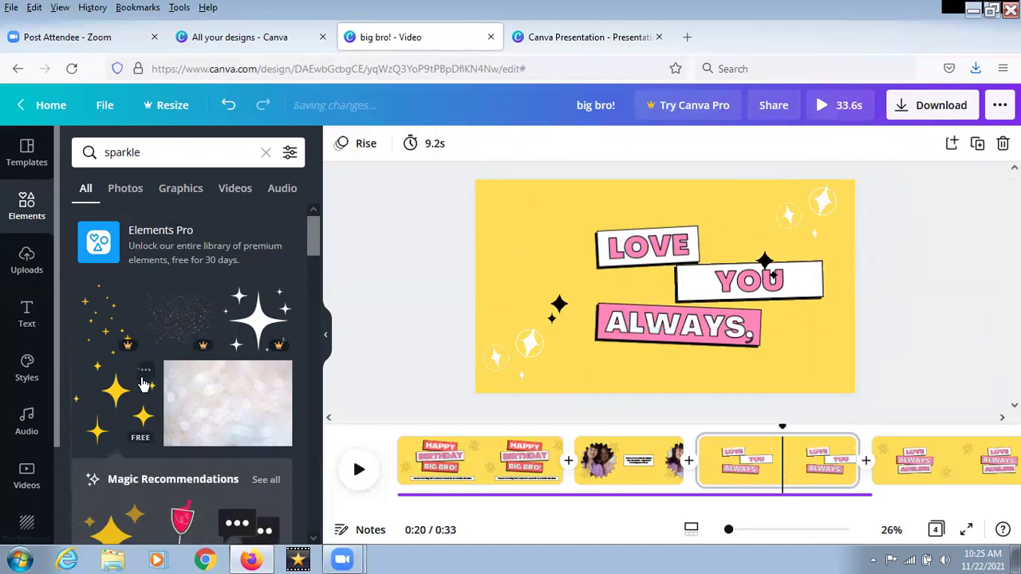
scroll(112, 351, down, 3)
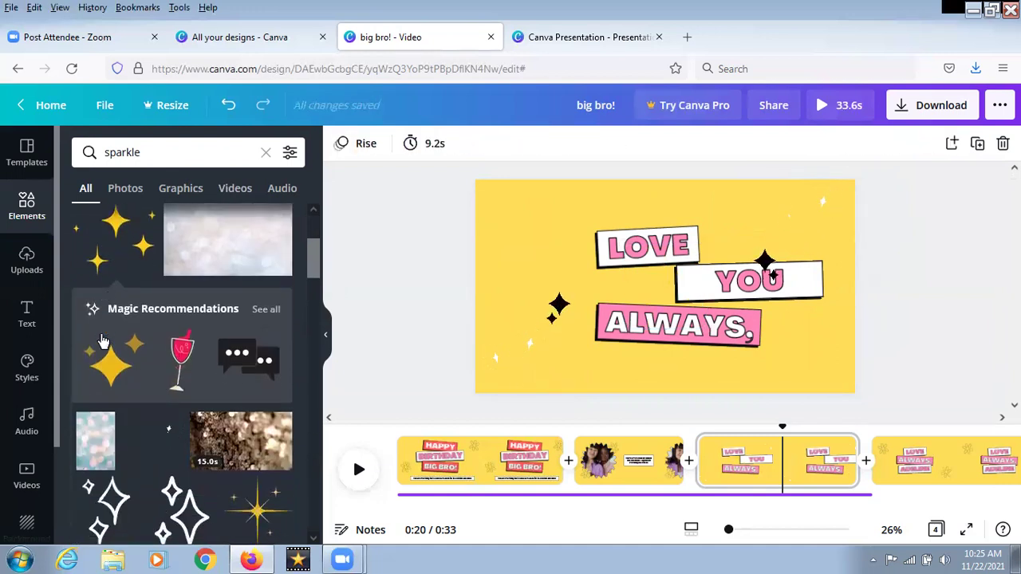
click(177, 357)
drag(669, 295, 519, 263)
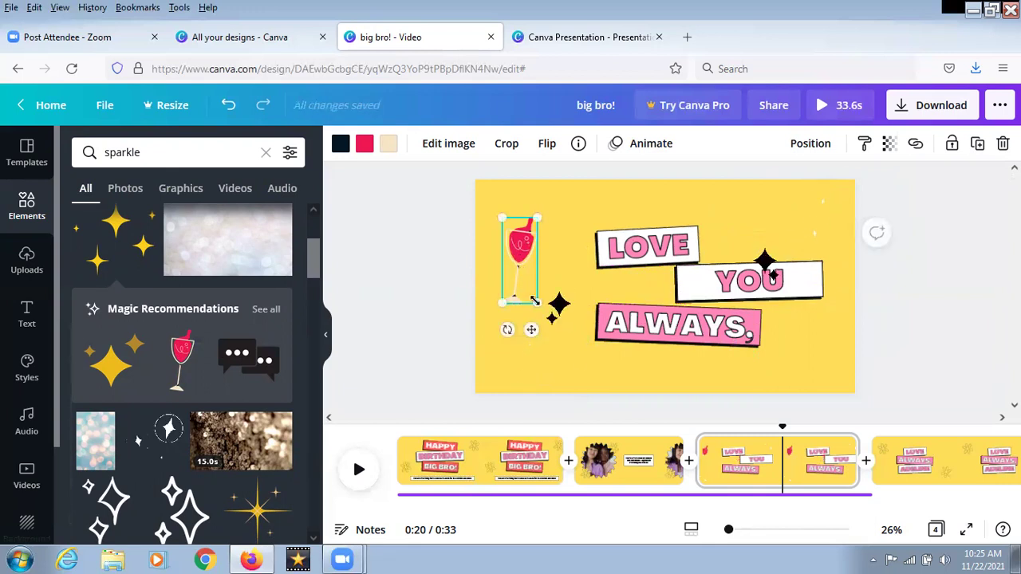
click(591, 367)
Add the thin gold starburst sparkle, recolor its yellow part red and place it in the lower-right corner of the page
scroll(216, 391, down, 3)
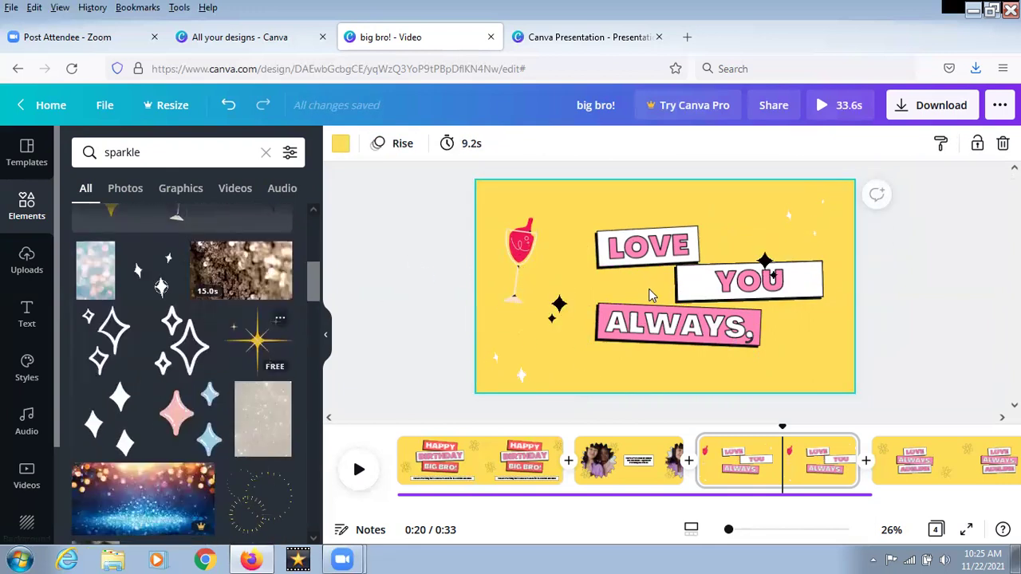
click(257, 342)
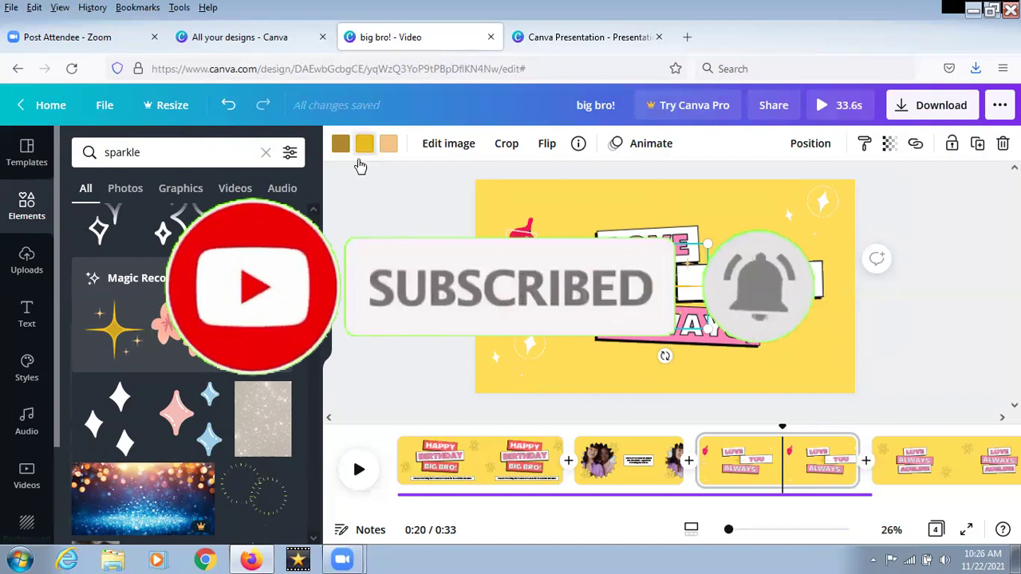
click(364, 146)
click(86, 476)
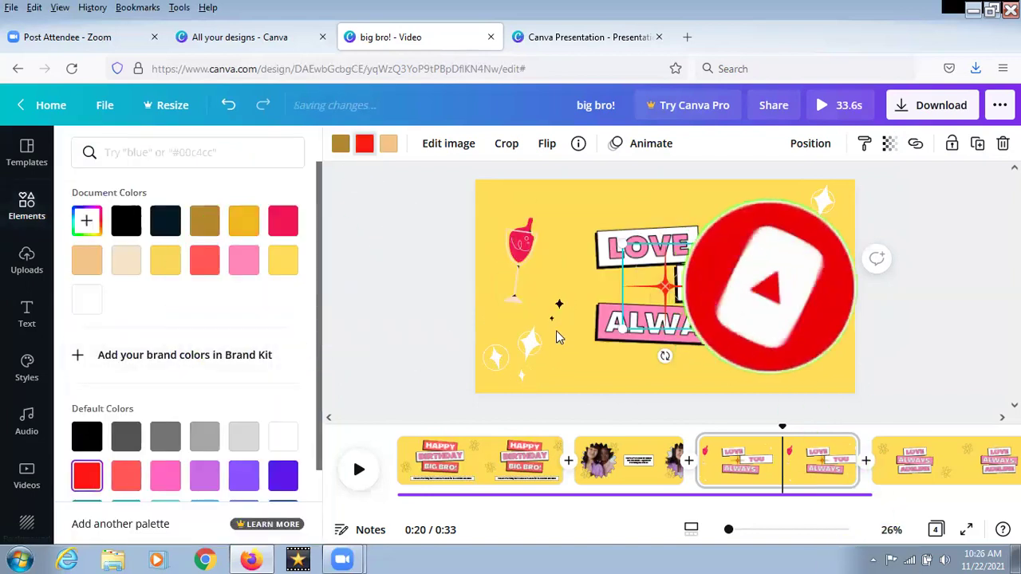
drag(682, 302, 798, 354)
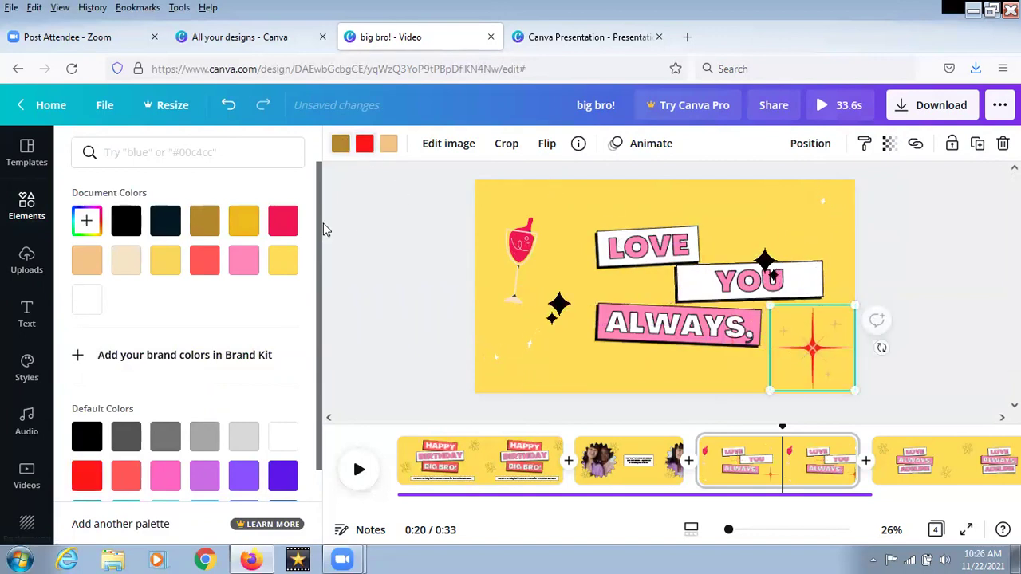
Recolor the starburst's gold part coral red and its small peach sparkles pink on the third page
scroll(200, 326, down, 2)
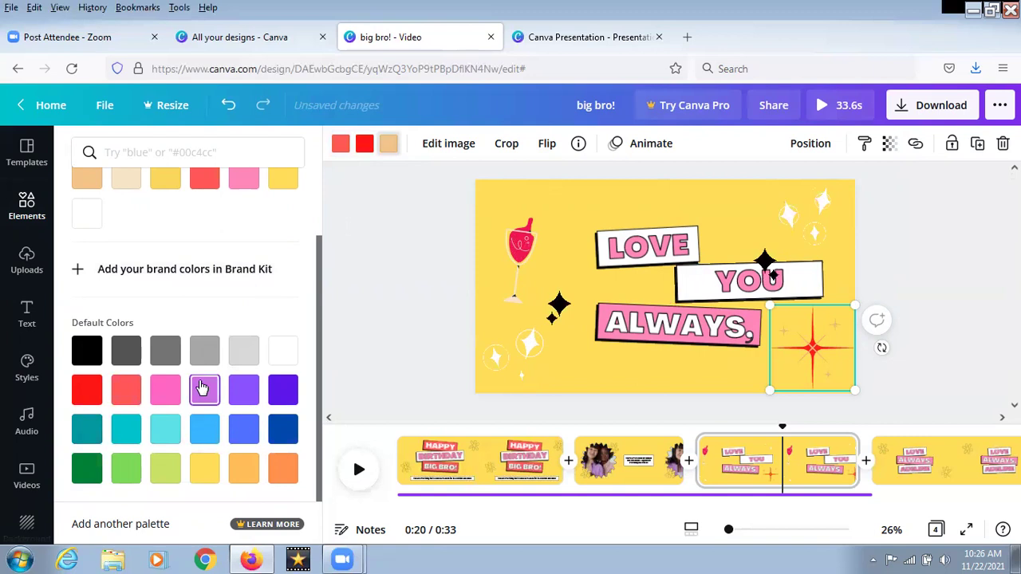
click(169, 392)
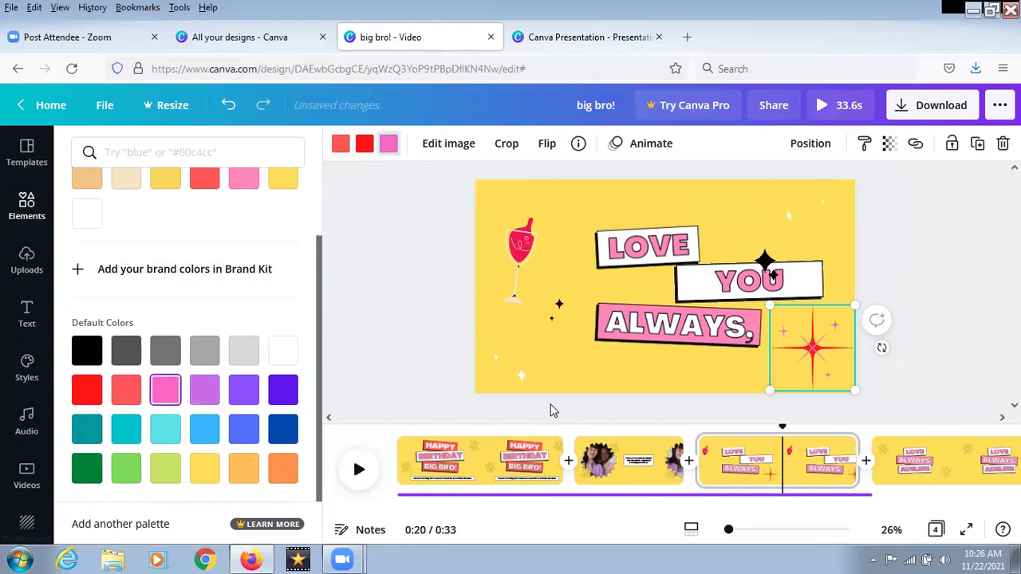
click(715, 357)
click(725, 376)
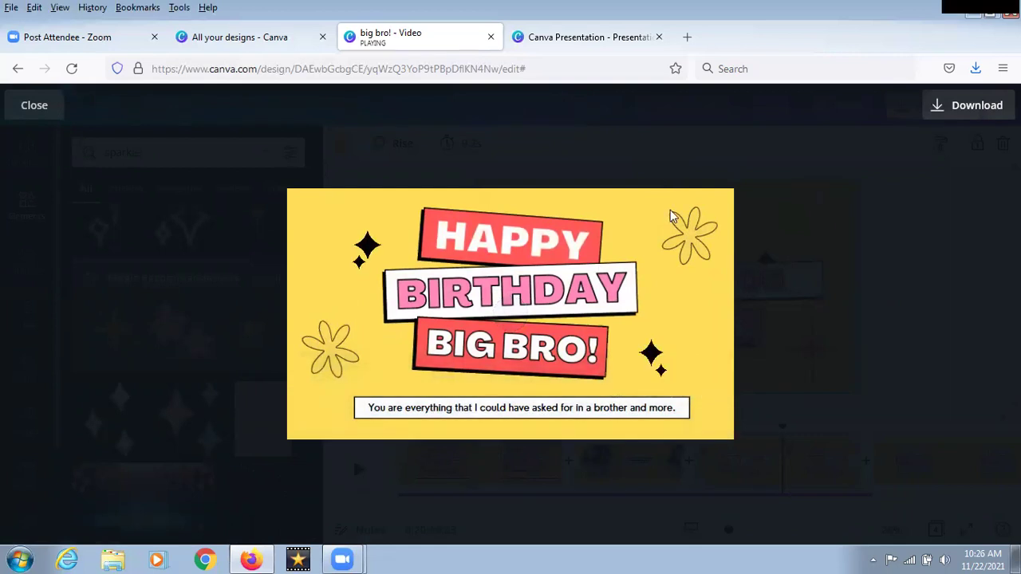
Preview the whole video, skip ahead to its last part, pause it and close the preview
mouse_move(639, 335)
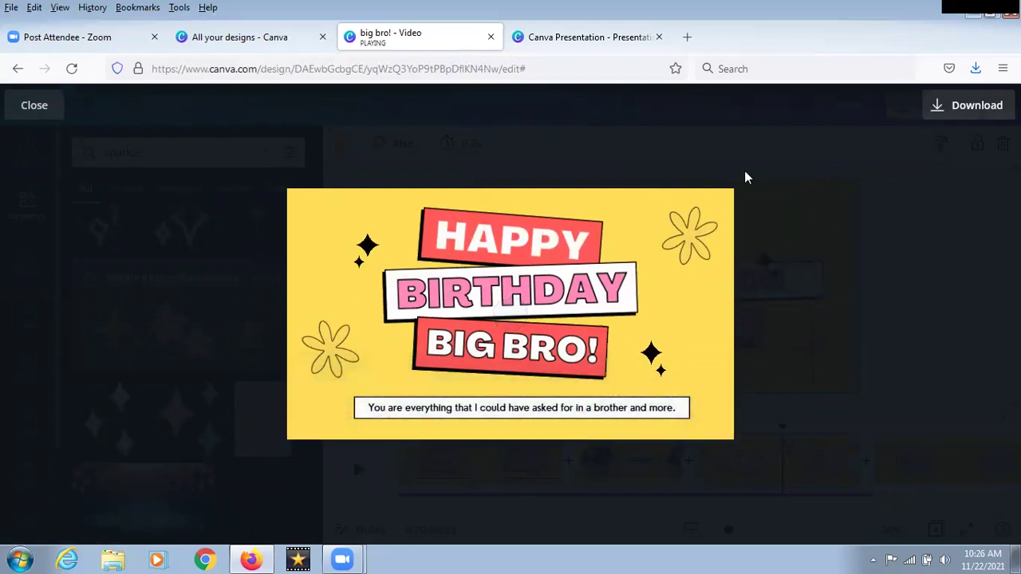
mouse_move(514, 317)
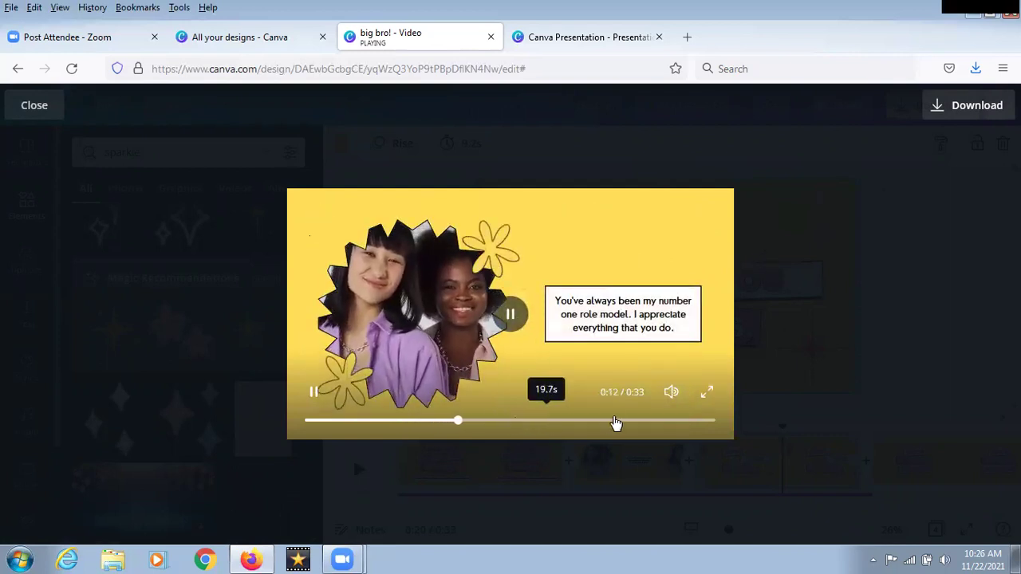
click(615, 420)
click(318, 392)
click(36, 108)
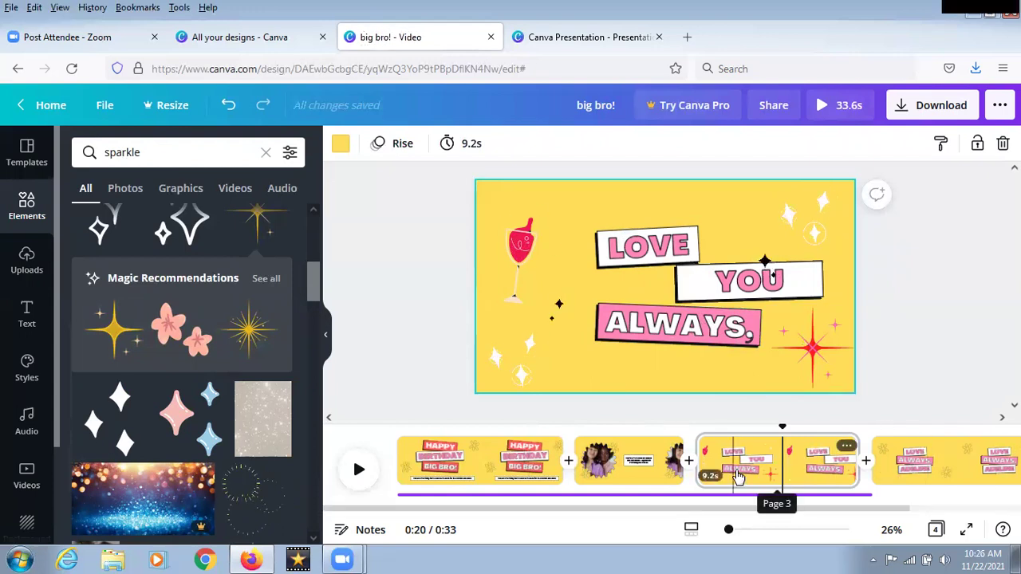
Copy the third page's white sparkles graphic, and delete both flower graphics from the second page
click(533, 363)
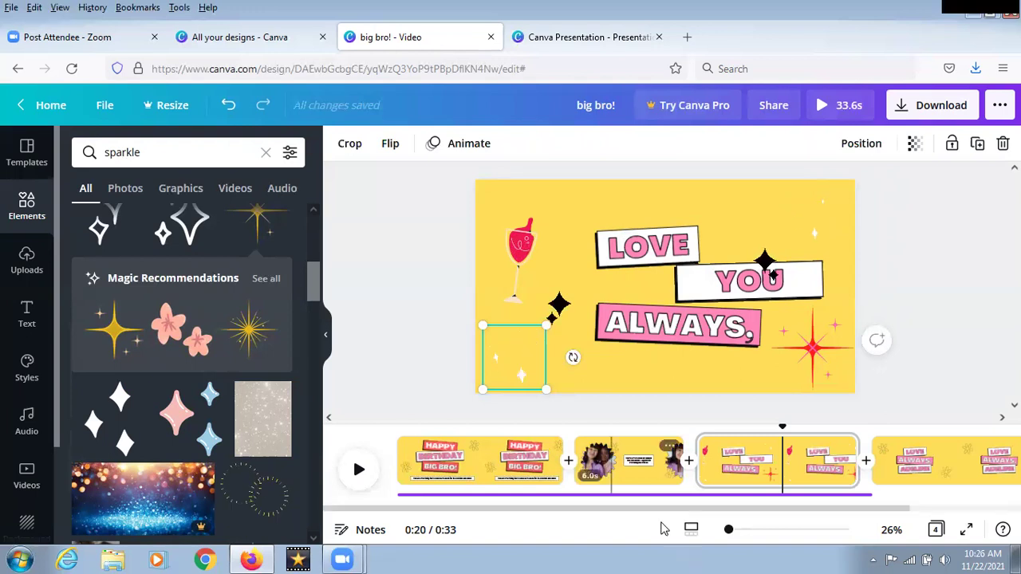
click(629, 437)
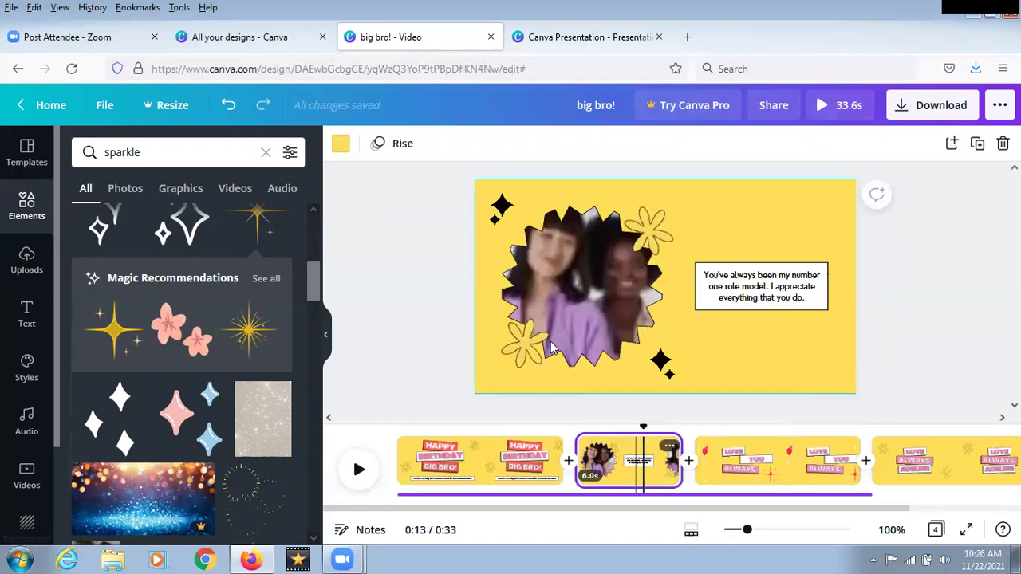
click(527, 359)
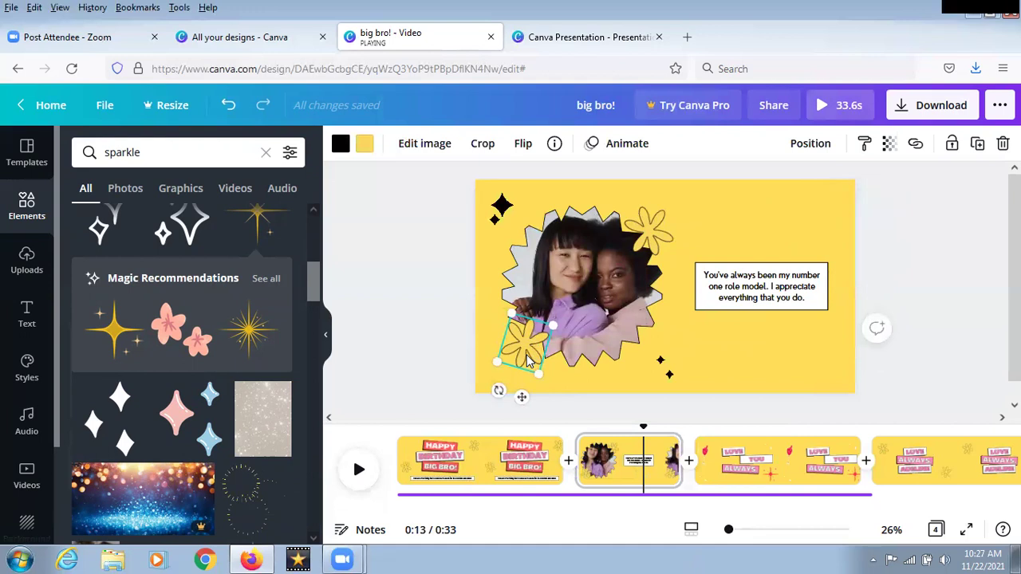
drag(526, 361, 650, 230)
key(Delete)
Paste the white sparkles twice on the second page, one in the lower-left corner and one in the upper-right corner
click(790, 244)
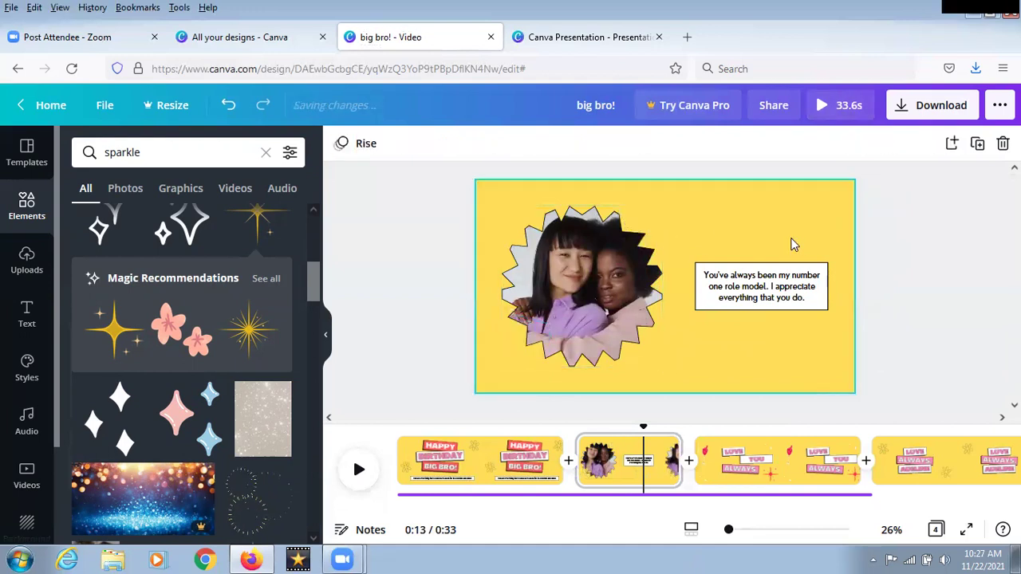
key(ctrl+z)
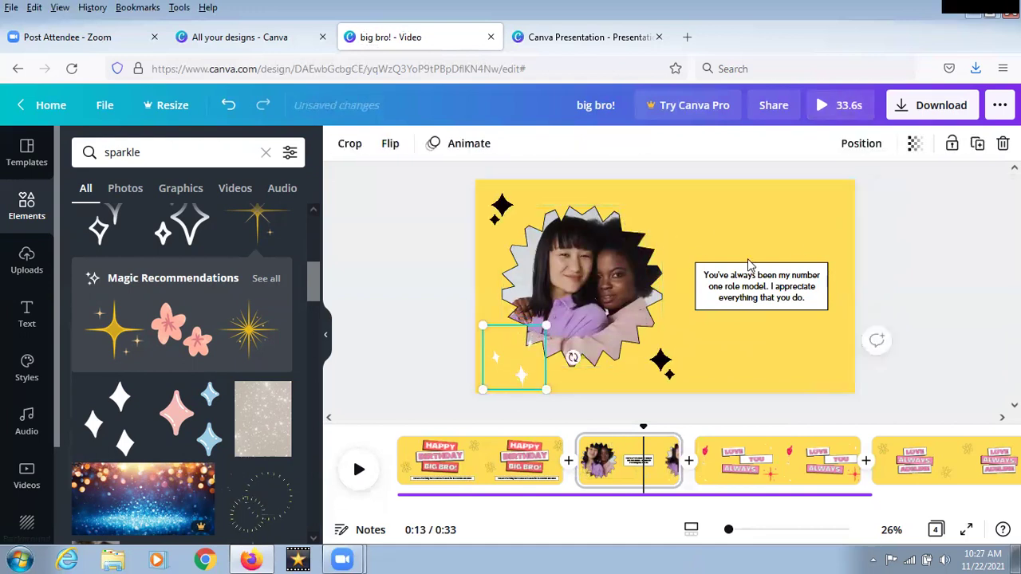
click(805, 242)
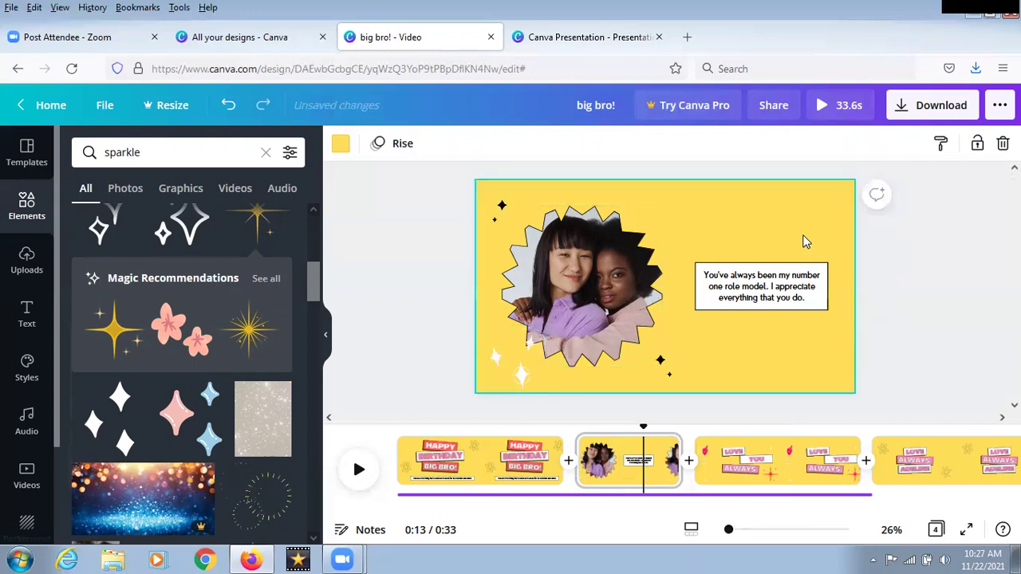
key(ctrl+z)
drag(522, 366, 826, 214)
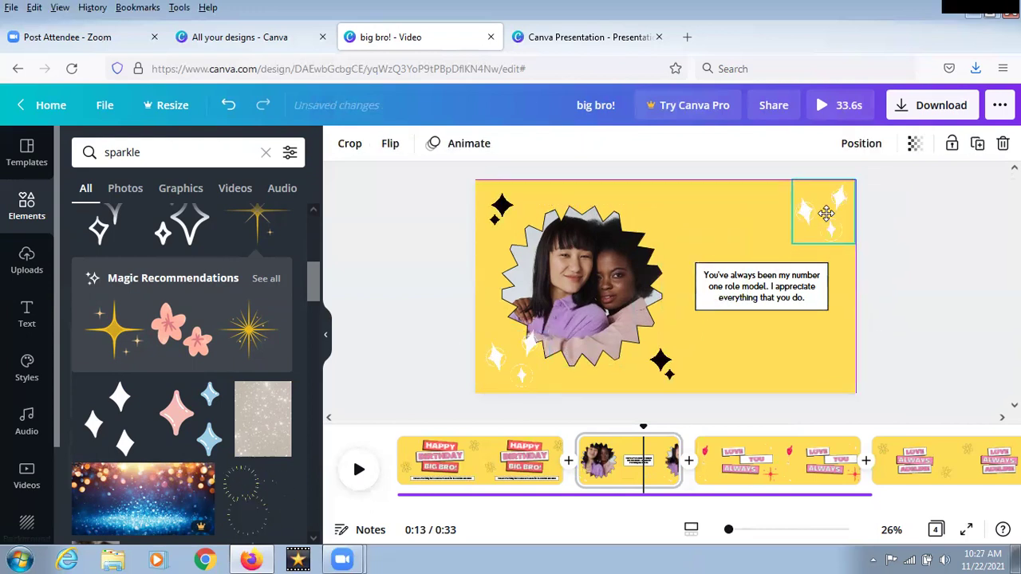
Delete both outlined flower graphics from the first page
click(494, 465)
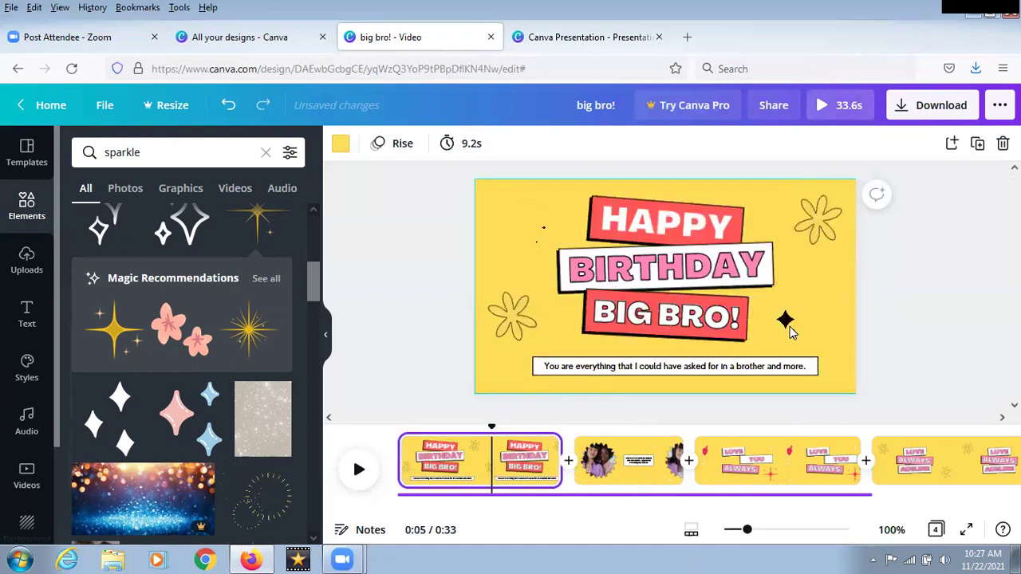
click(804, 225)
key(Delete)
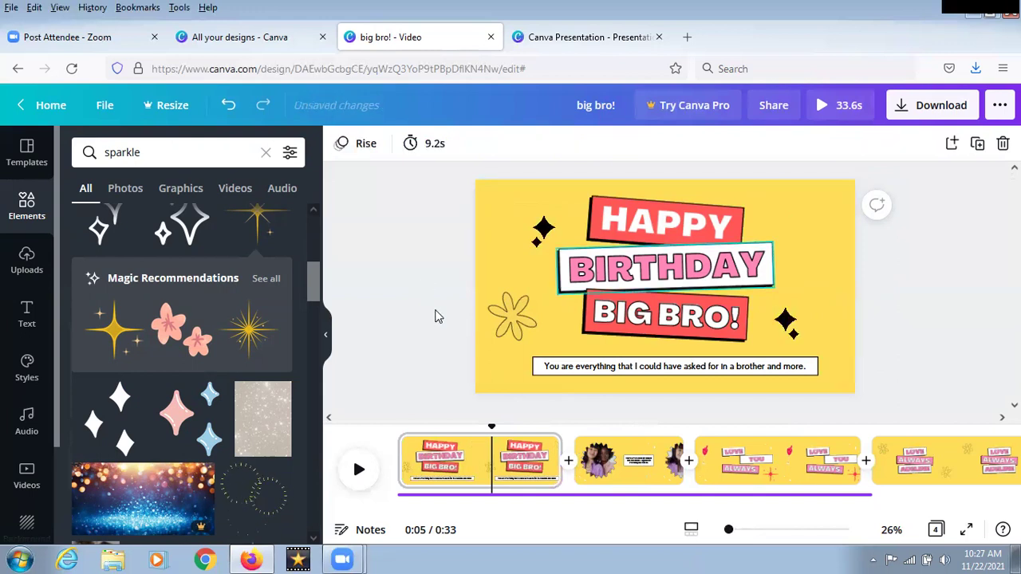
click(503, 311)
key(Delete)
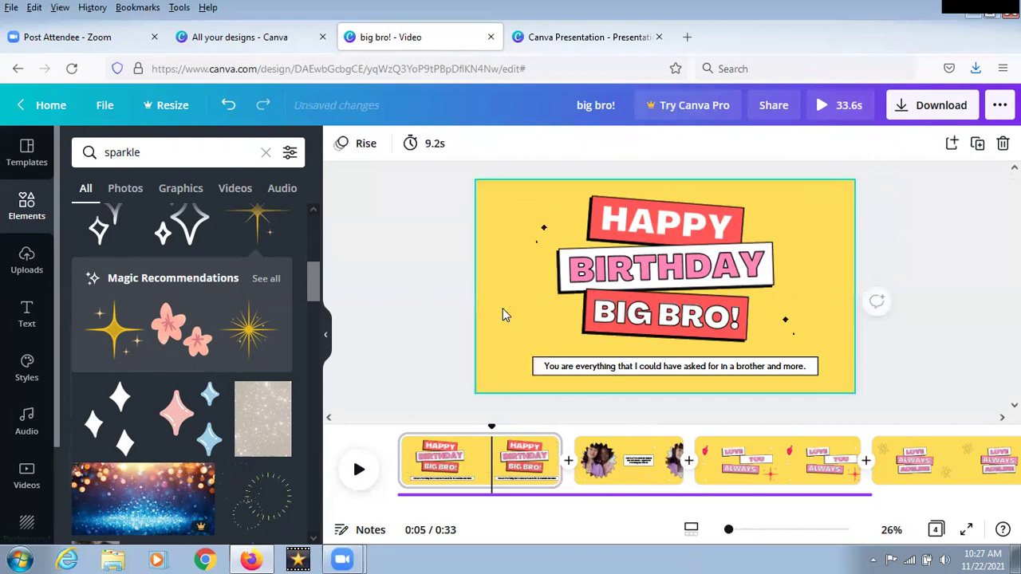
Paste the white sparkles onto the first page's lower-left corner and place another copy in its upper-right corner
click(764, 225)
key(ctrl+z)
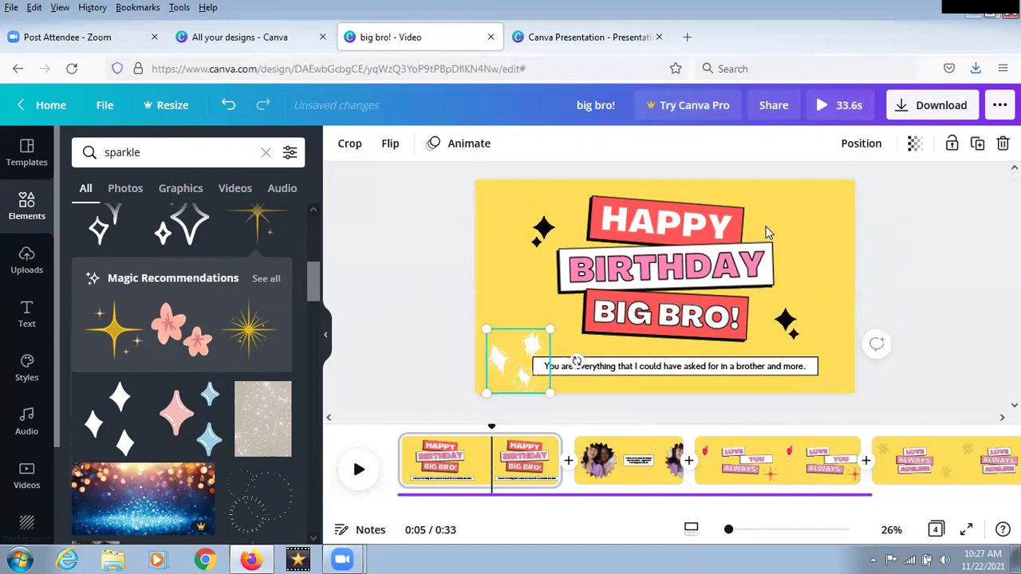
drag(528, 357, 830, 208)
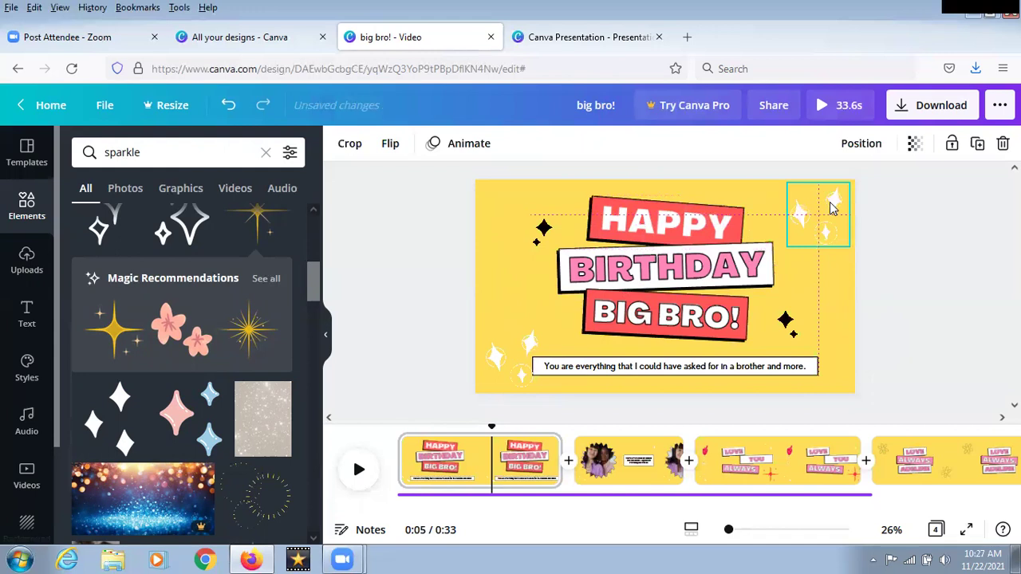
click(835, 272)
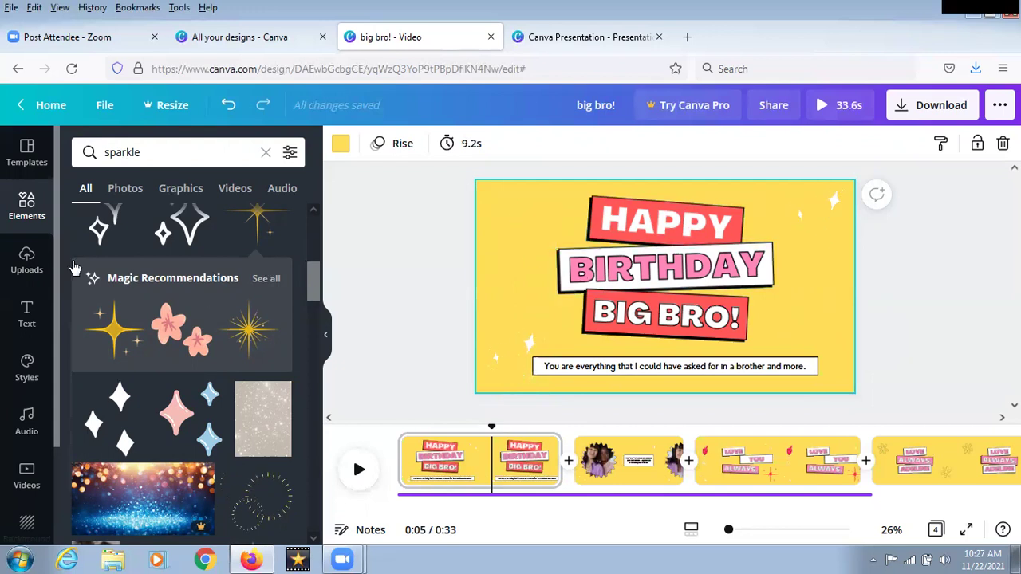
Try the multicolored confetti dots graphic on the first page, resizing it over the title to 1,704 by 673
scroll(202, 311, down, 3)
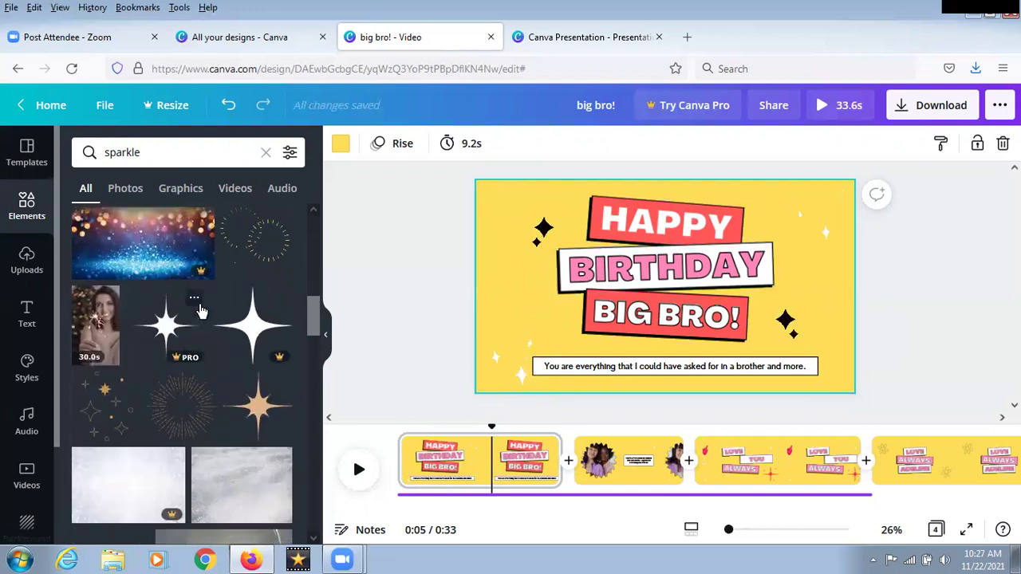
scroll(202, 311, down, 3)
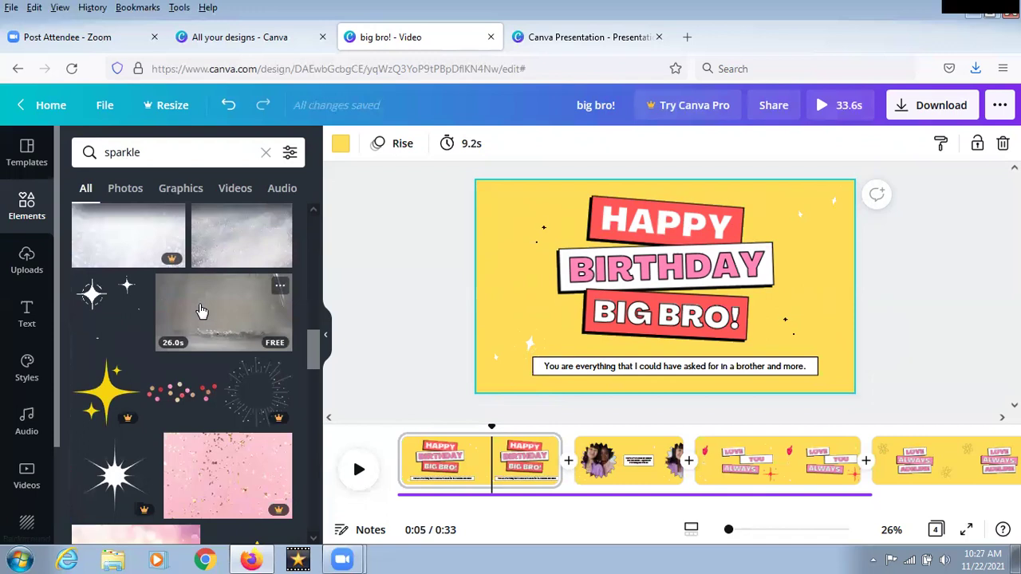
click(171, 399)
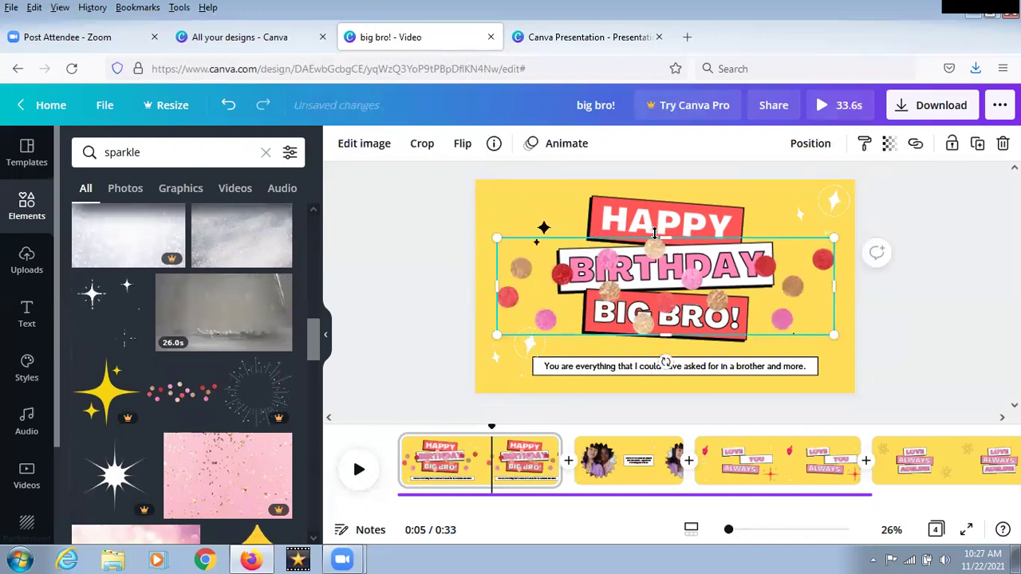
drag(666, 237, 666, 184)
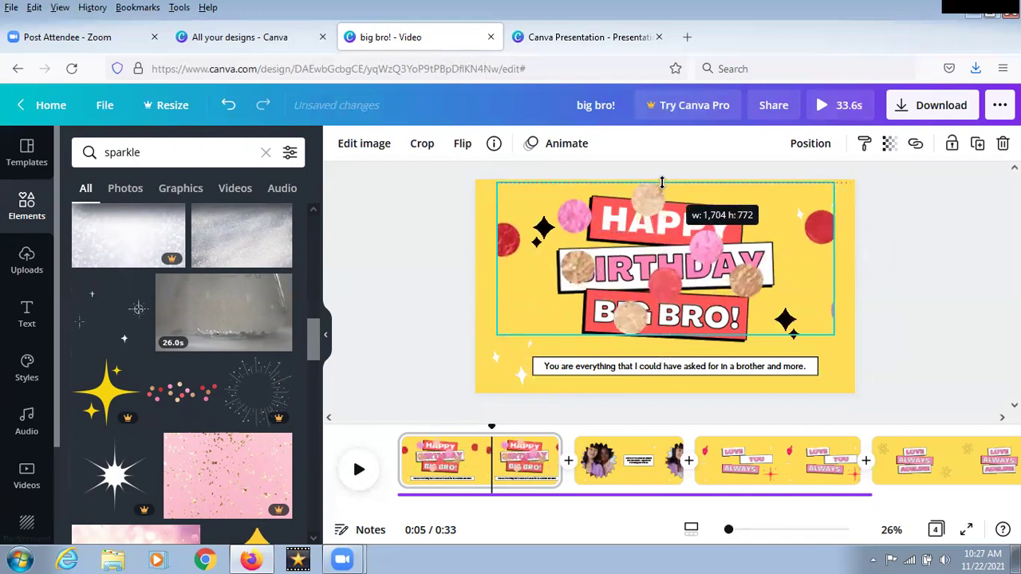
drag(672, 336, 660, 317)
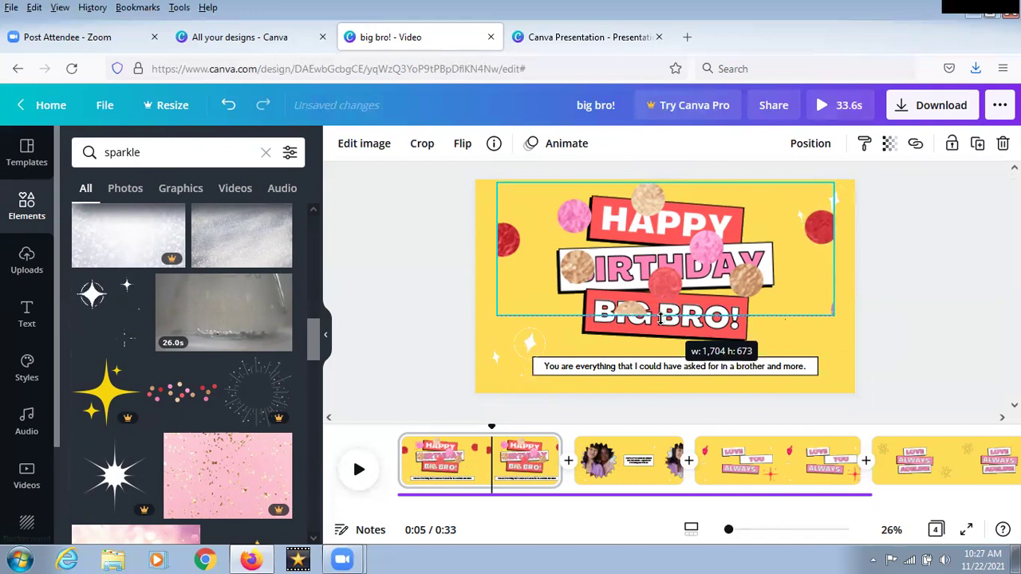
Try sending the confetti dots backward one layer, and delete the graphic from the first page
right_click(643, 229)
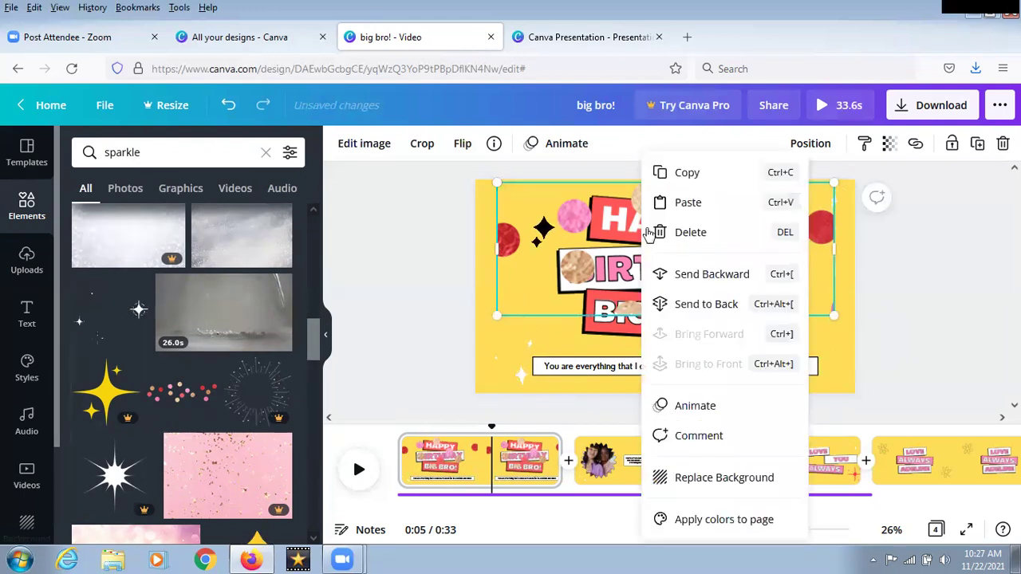
click(707, 275)
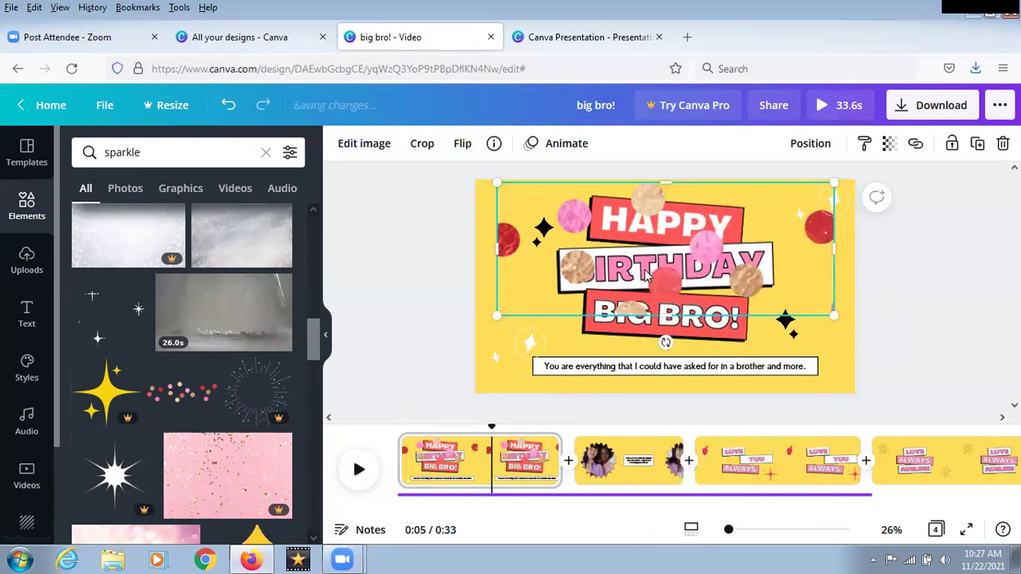
right_click(633, 252)
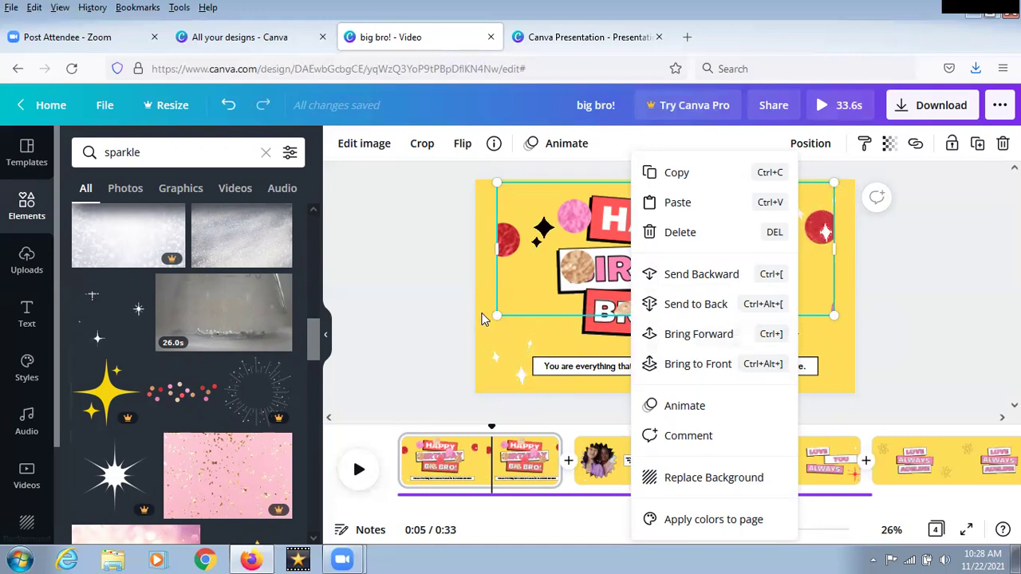
click(535, 262)
click(548, 268)
key(Delete)
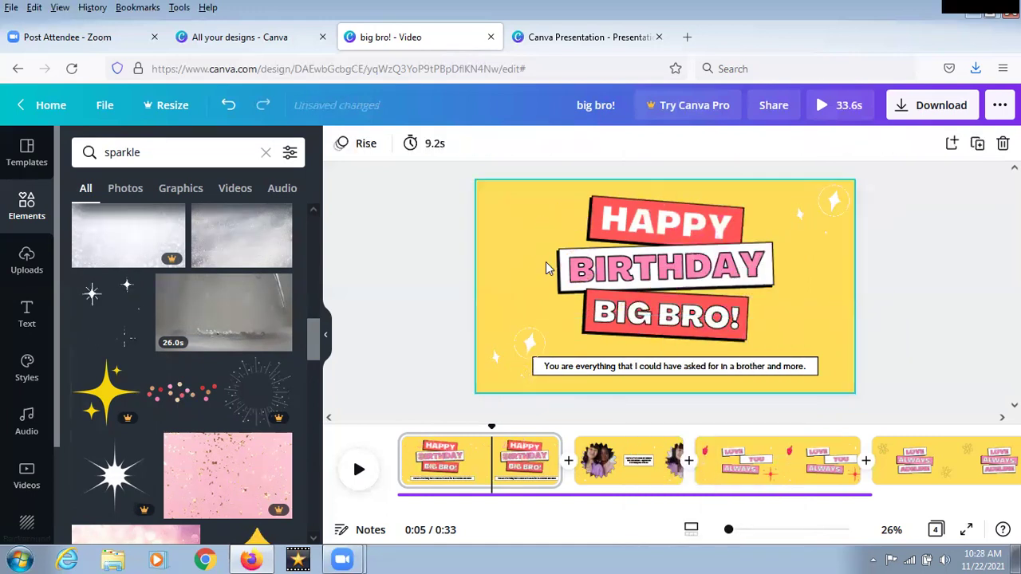
scroll(200, 391, down, 5)
scroll(199, 391, down, 1)
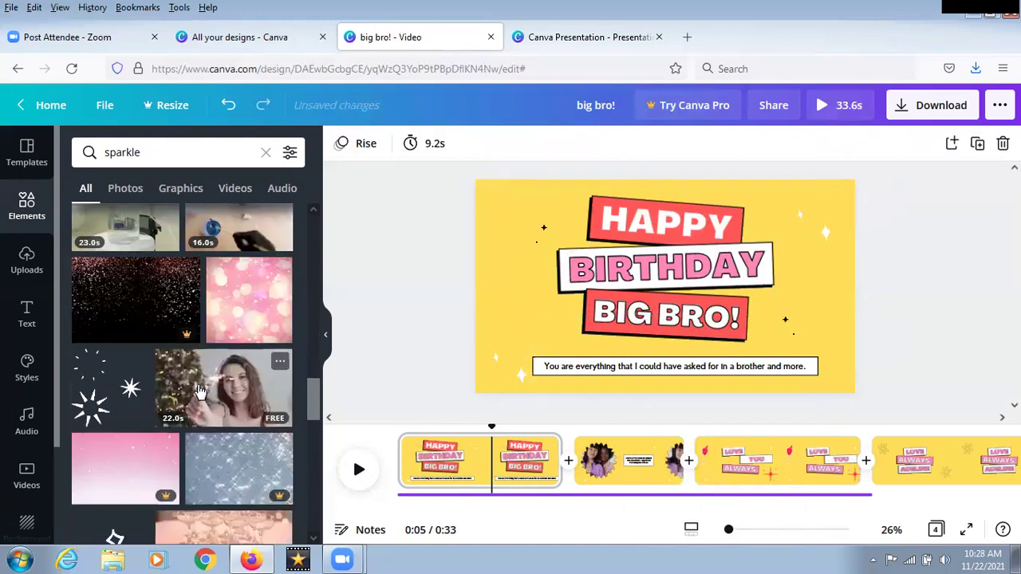
scroll(200, 391, down, 3)
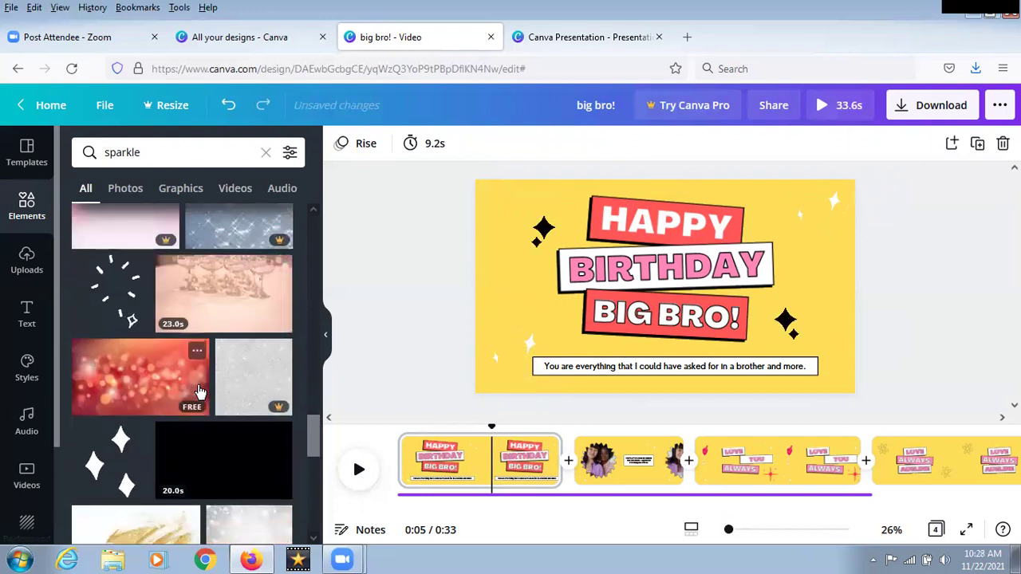
scroll(199, 391, down, 3)
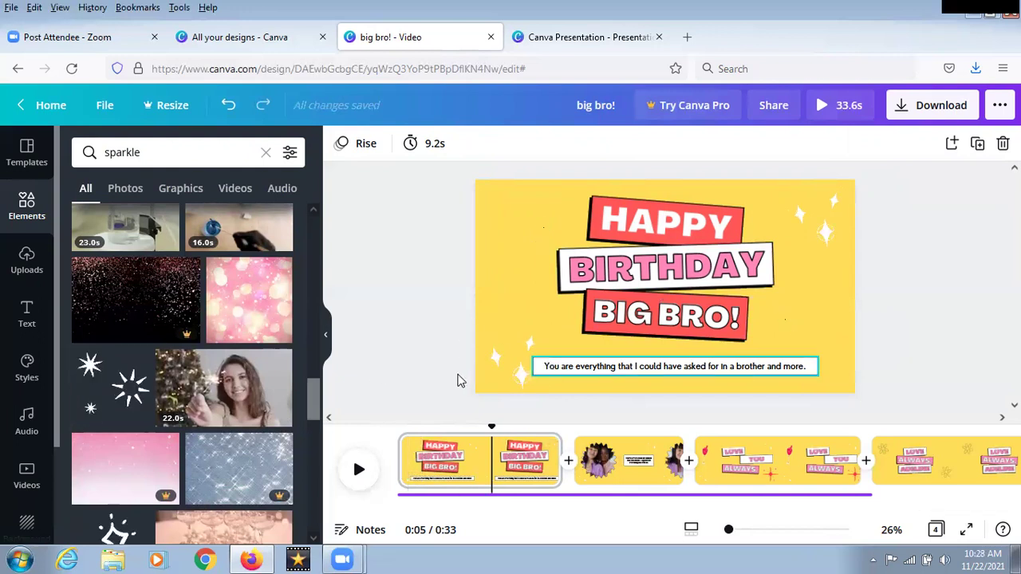
Play a short stretch of the first page, pause it and dismiss the audio tracks tip
click(357, 469)
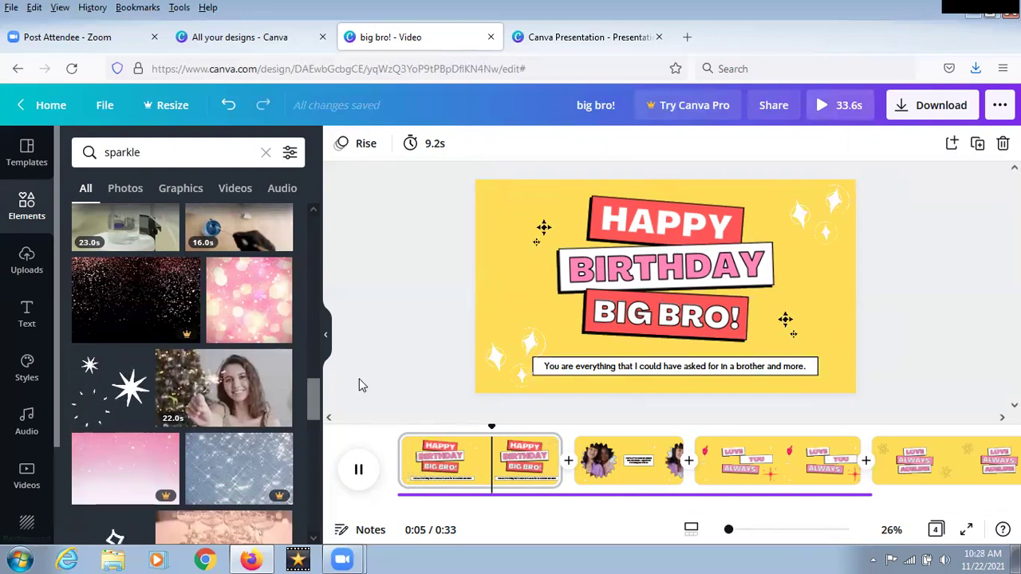
click(357, 470)
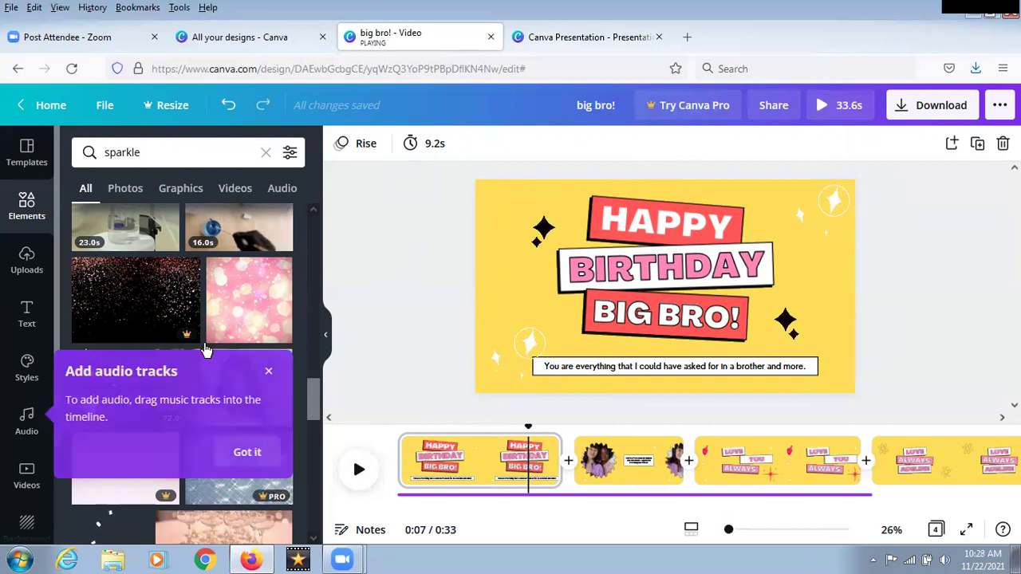
click(257, 452)
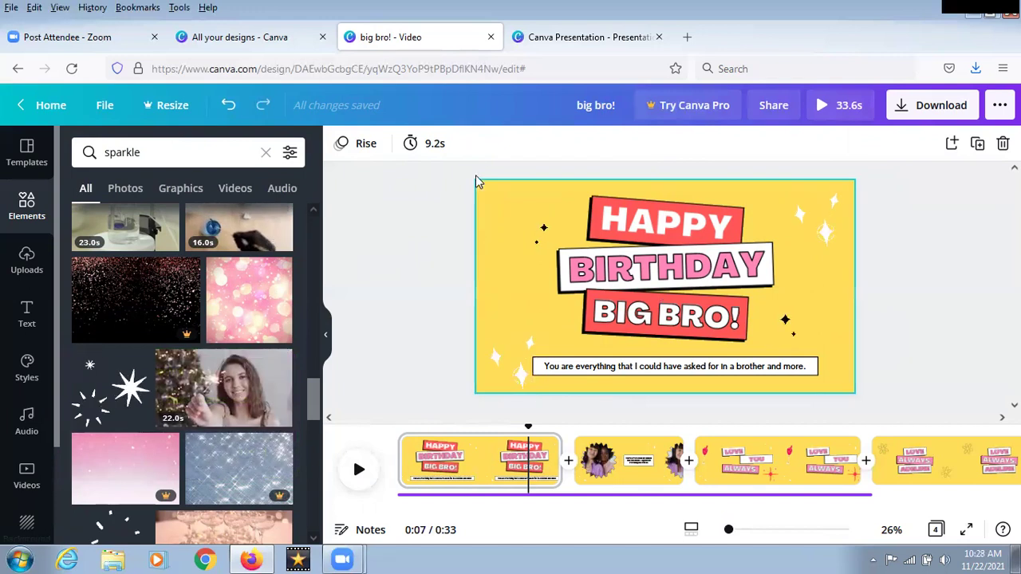
Review the download settings of the birthday video, including the MP4 file type and the page selection list
click(906, 107)
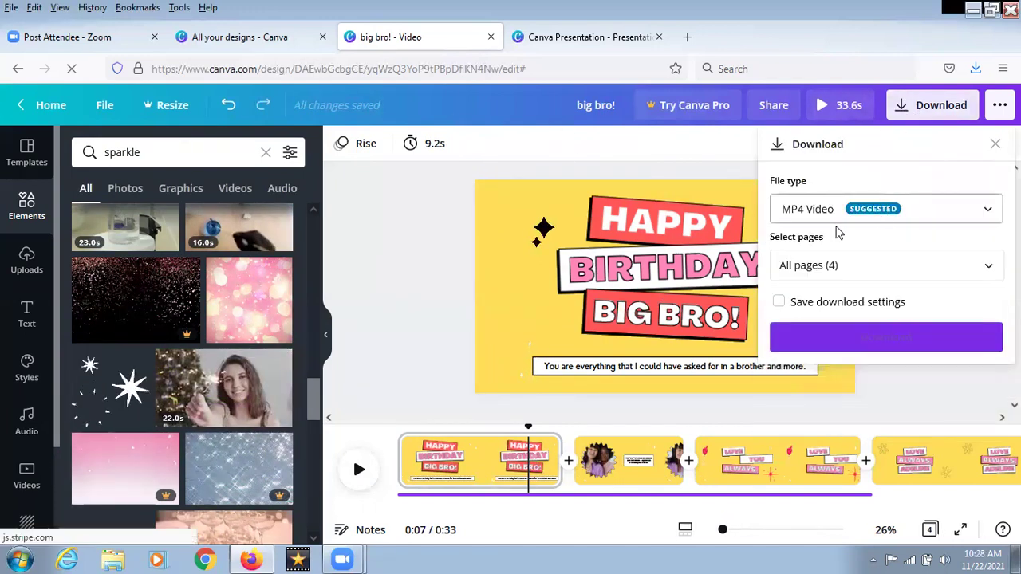
click(987, 266)
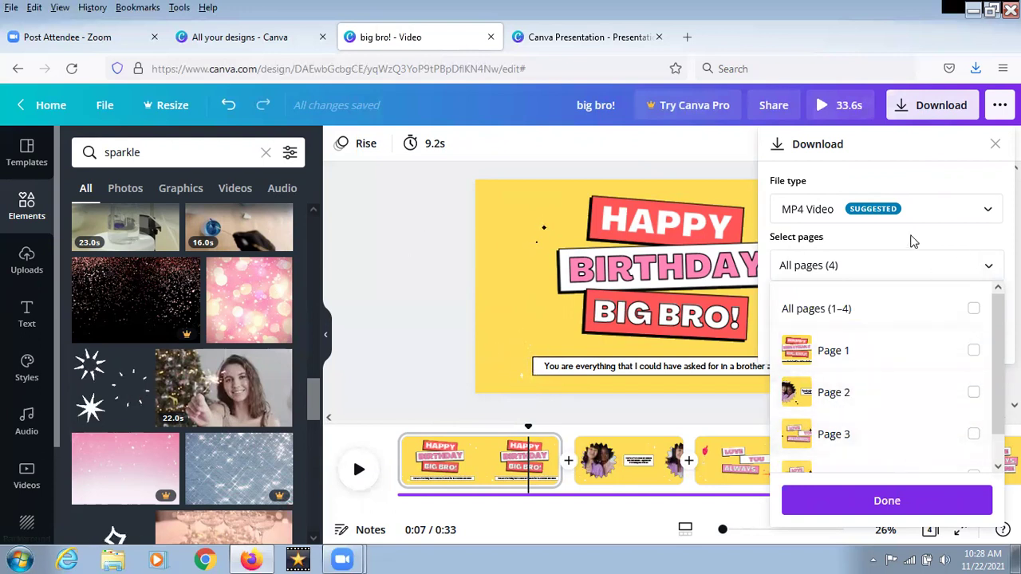
click(425, 309)
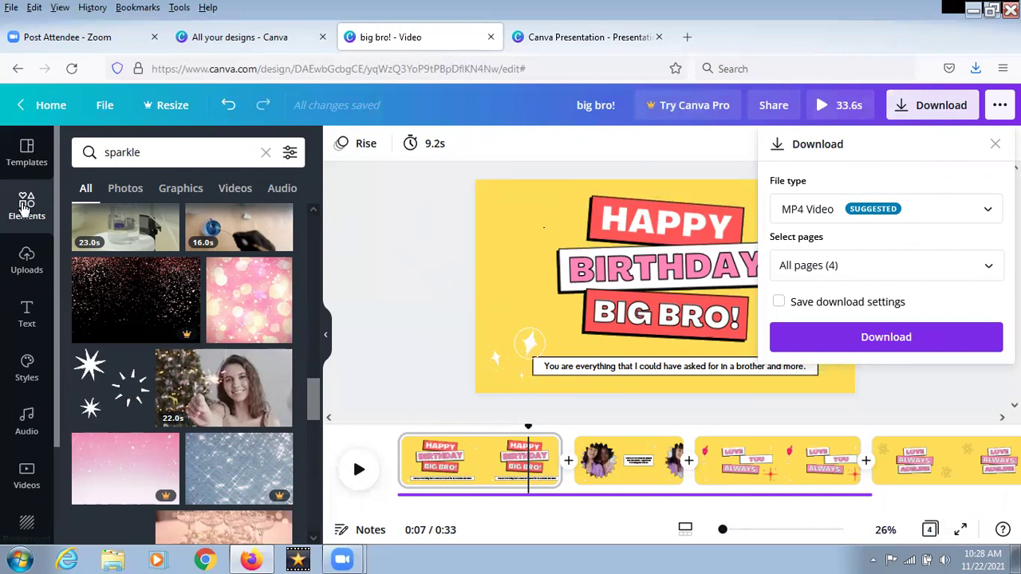
Leave the editor and look through the list of all saved designs
click(44, 105)
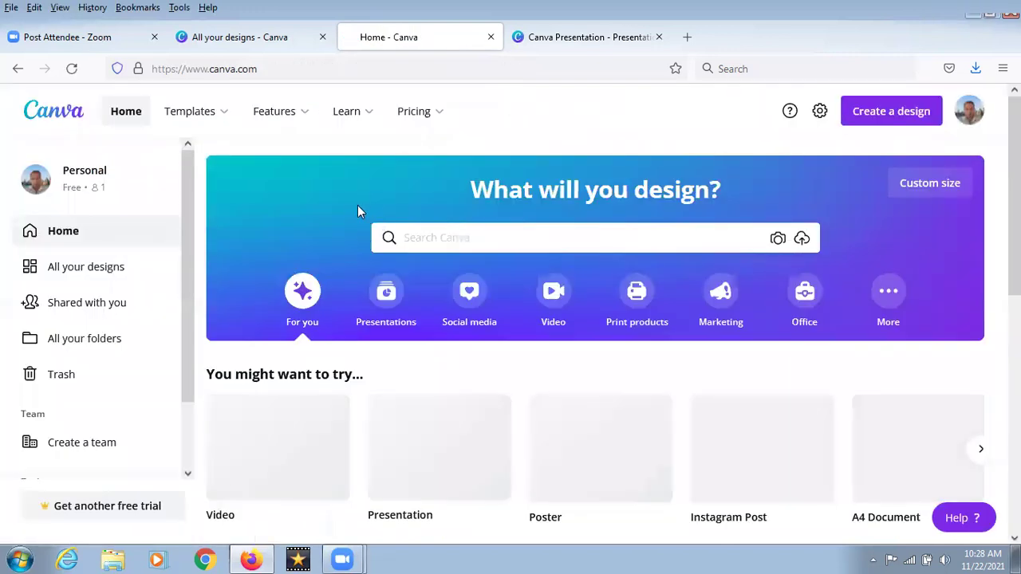
click(72, 272)
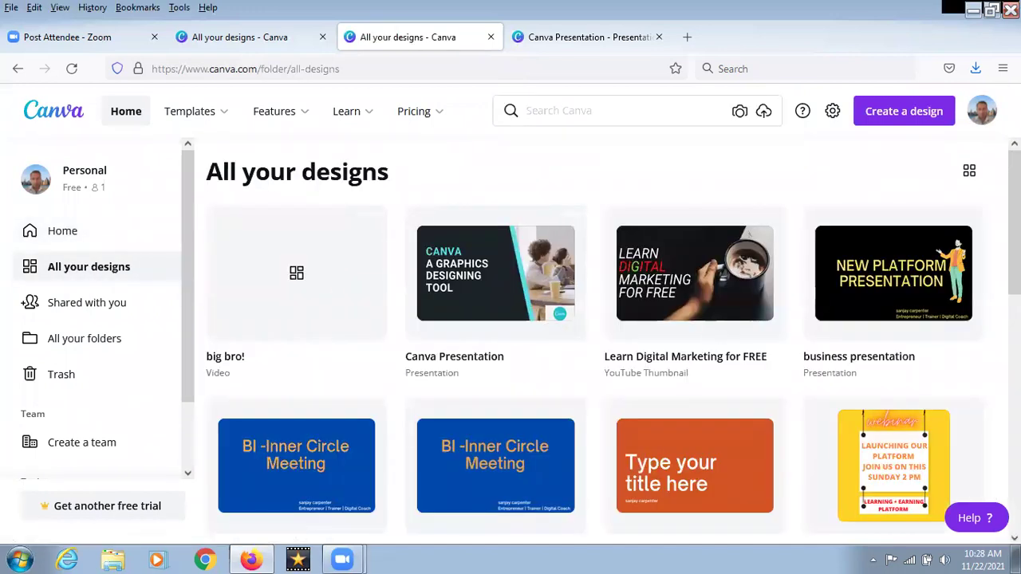
scroll(594, 335, down, 3)
scroll(939, 404, down, 10)
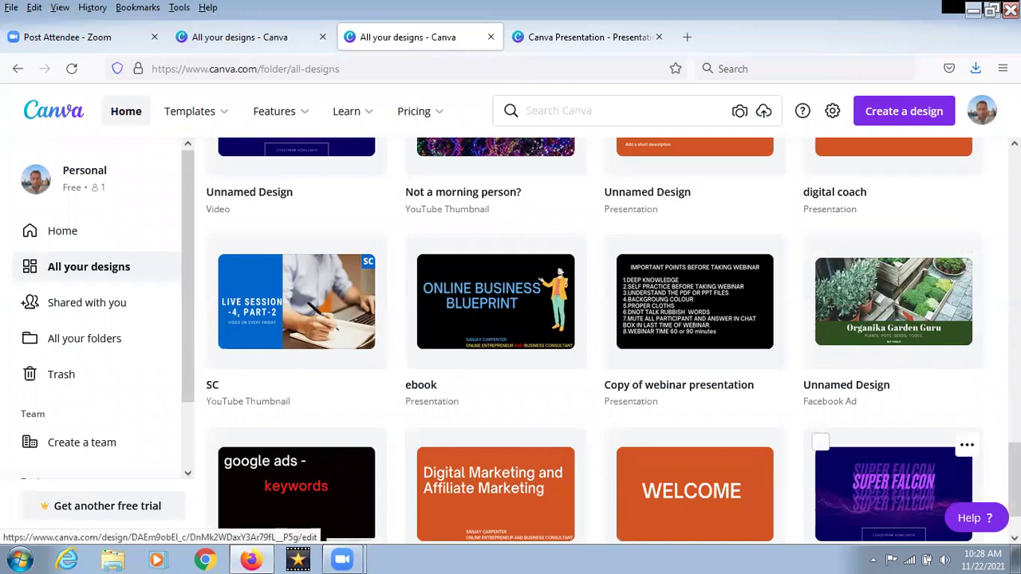
scroll(894, 479, down, 10)
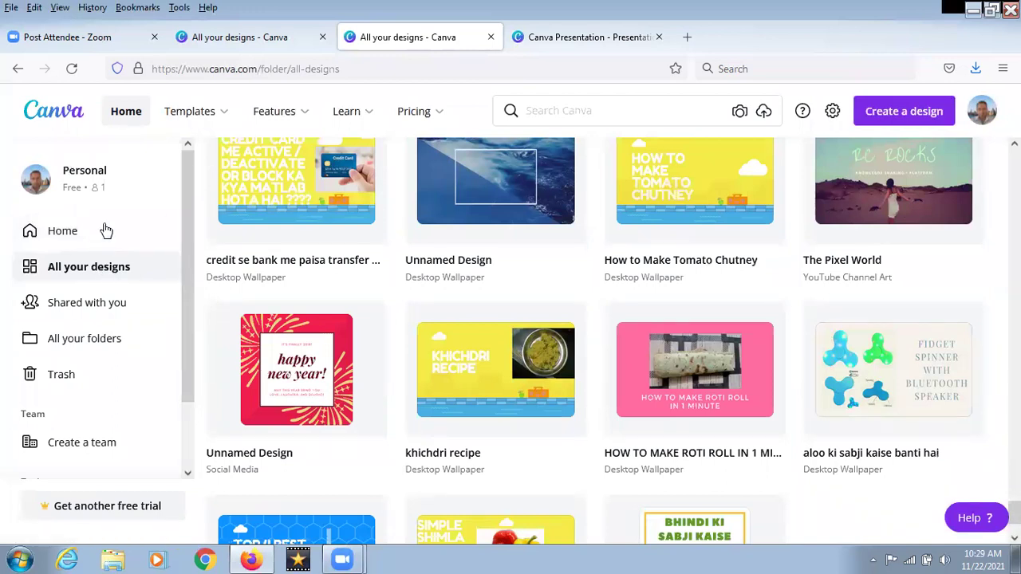
Create a new blank video design and close the presentation page and the duplicate designs list
click(884, 111)
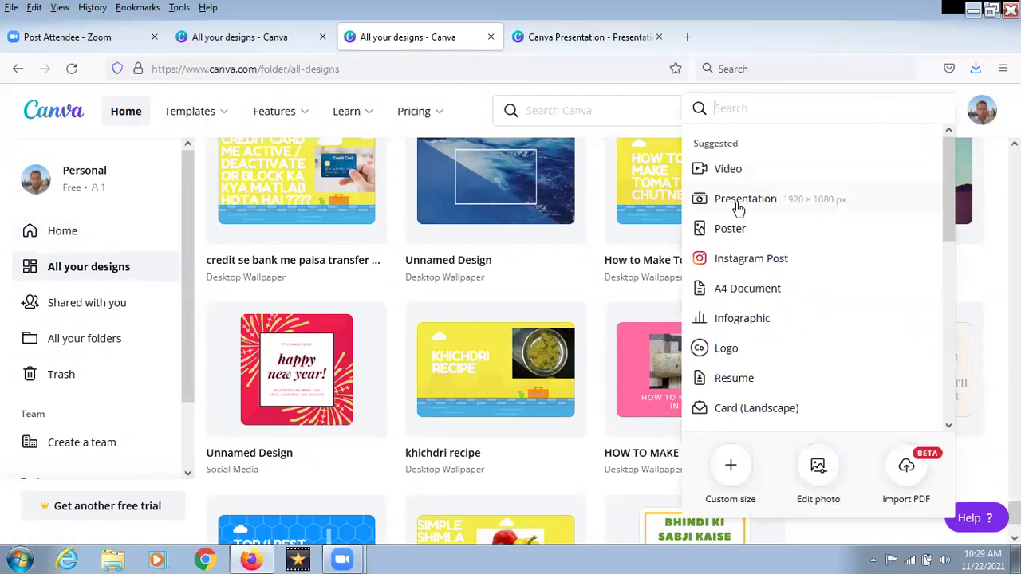
click(728, 169)
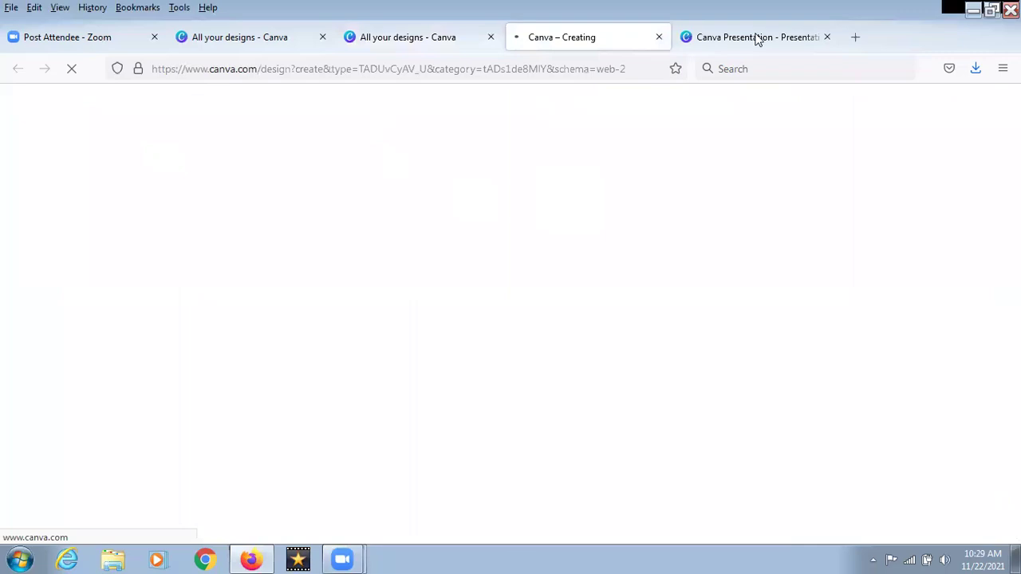
click(822, 47)
key(ctrl+w)
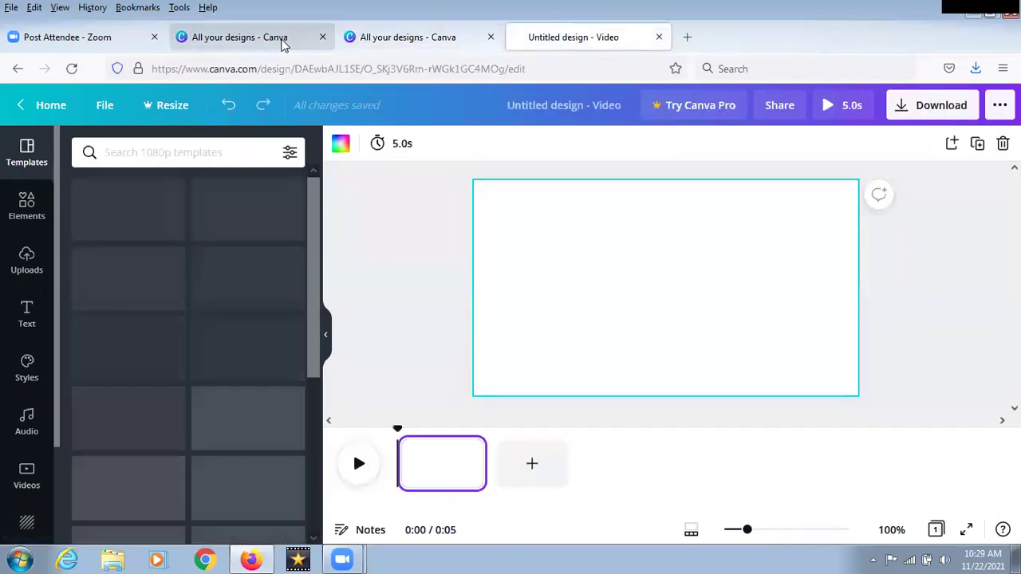
click(399, 38)
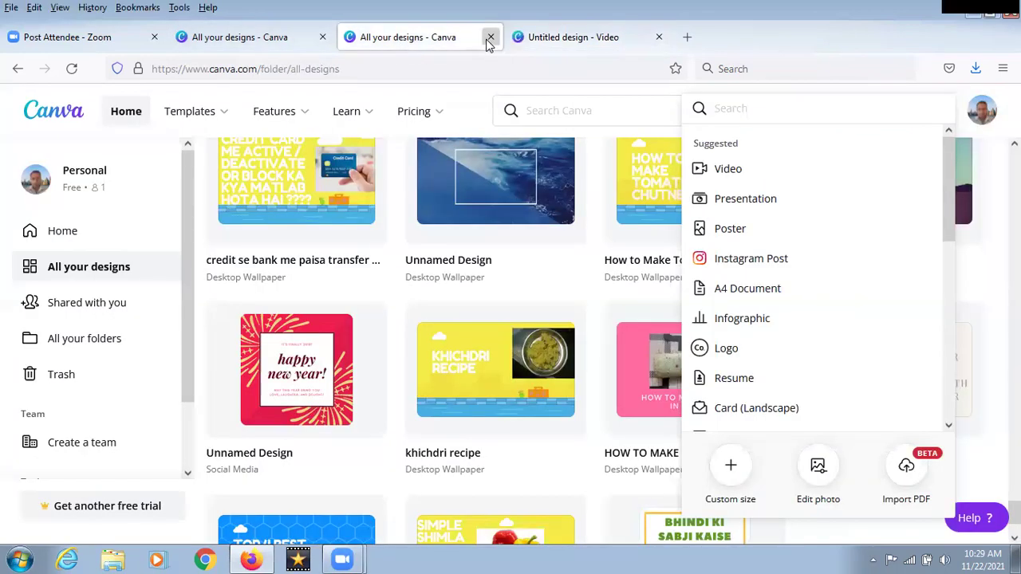
click(490, 37)
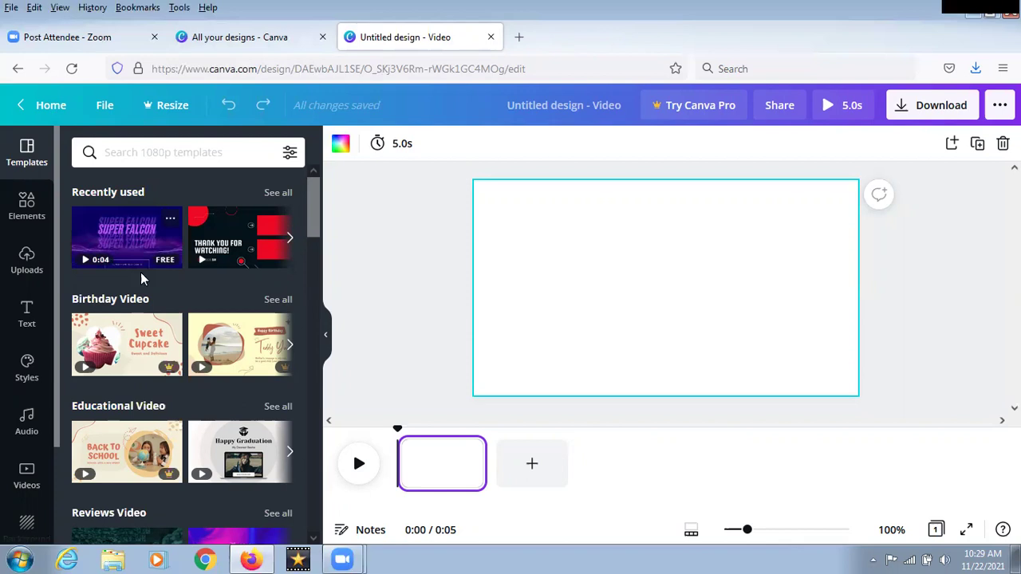
Try the SUPER FALCON template and the CHAOS FORCE template from the recently used ones on the page
click(123, 242)
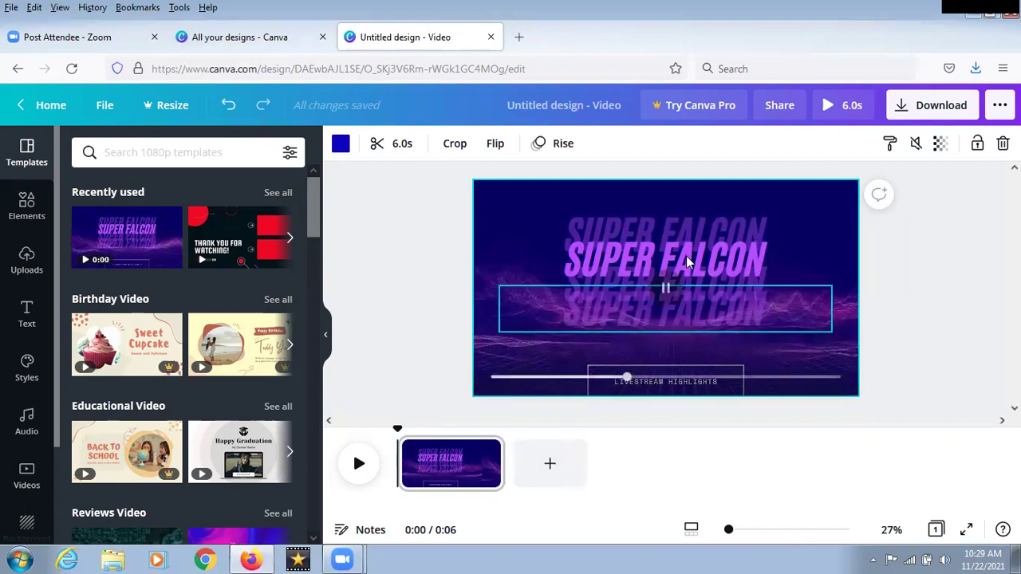
click(280, 195)
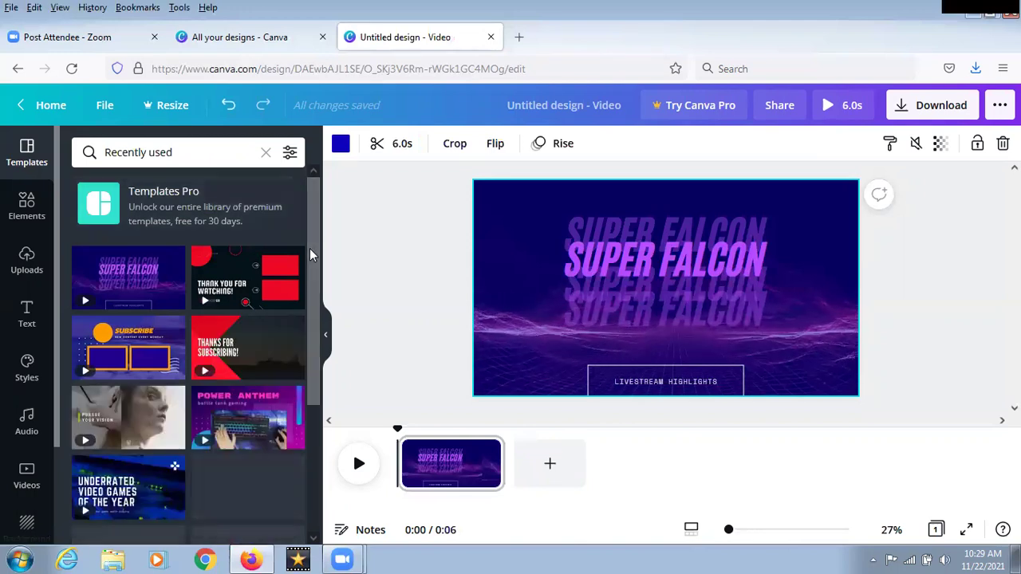
drag(310, 255, 325, 385)
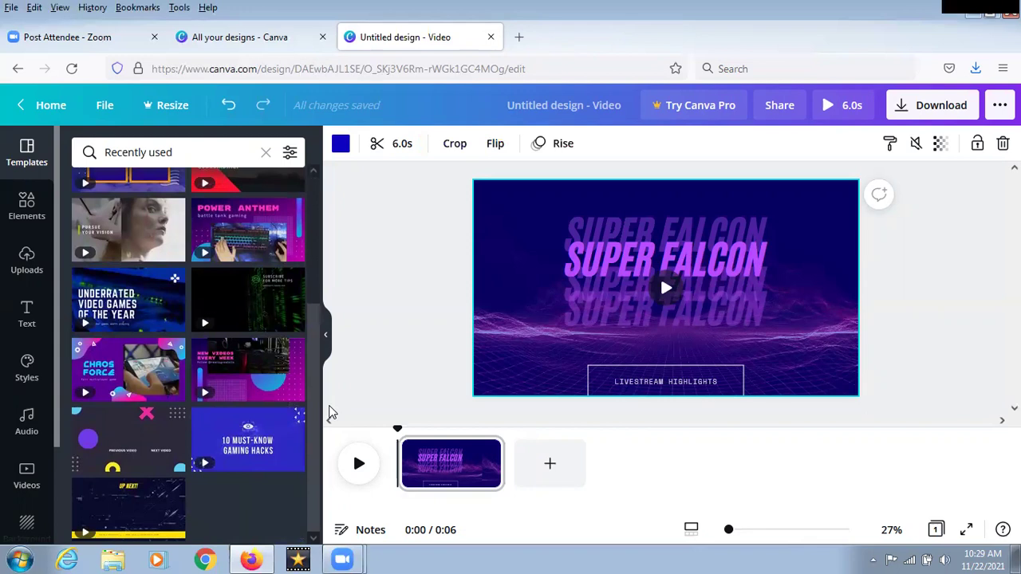
click(90, 397)
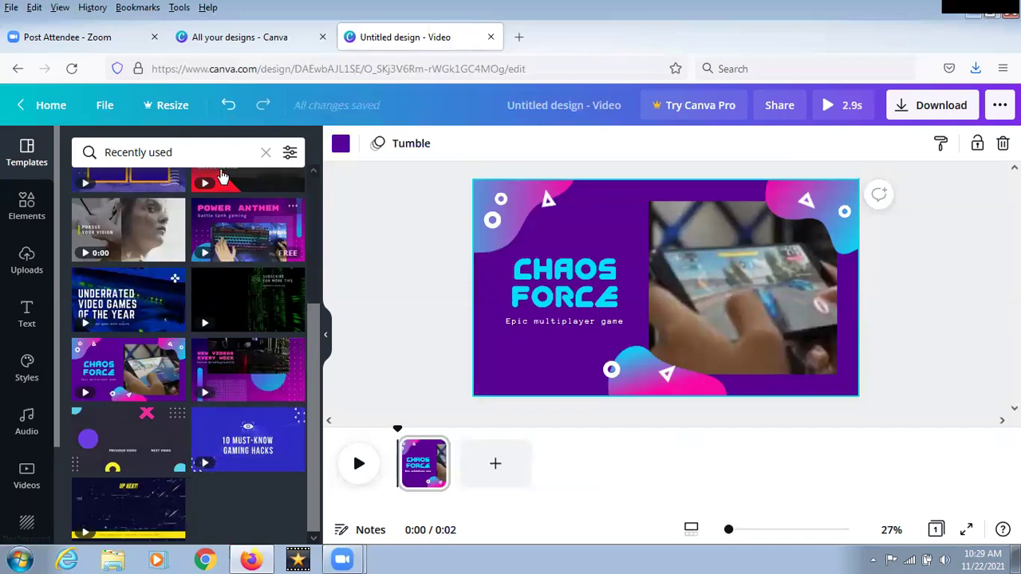
Clear the recently used filter and search the video templates for exercise
click(265, 152)
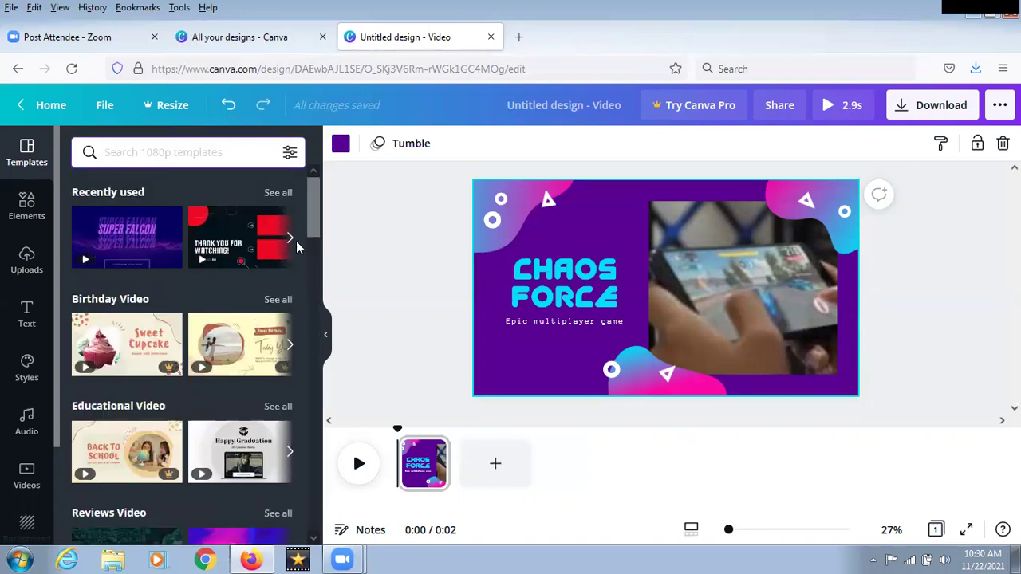
mouse_move(307, 213)
mouse_down()
mouse_move(319, 339)
mouse_move(311, 199)
mouse_up()
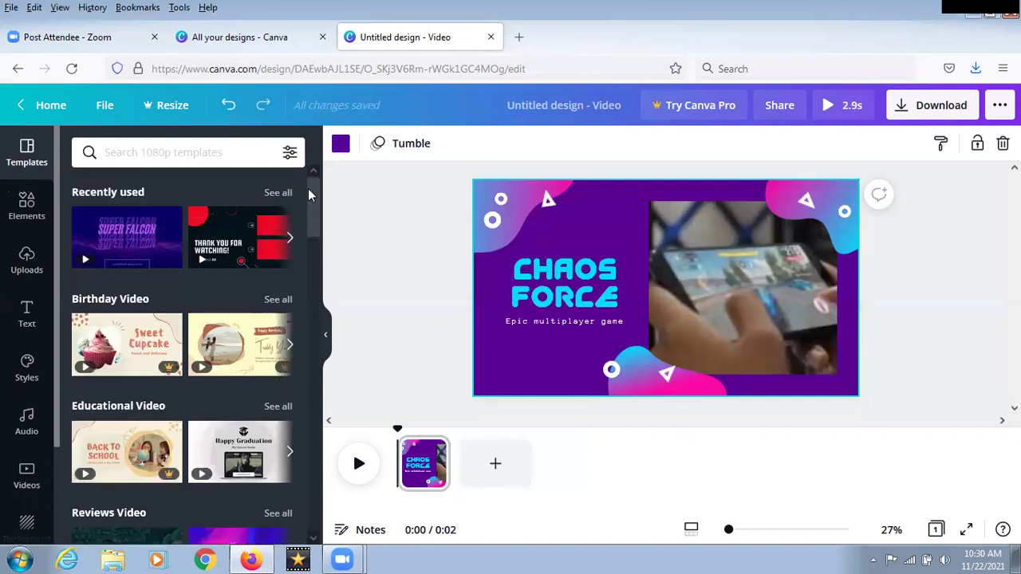
click(179, 152)
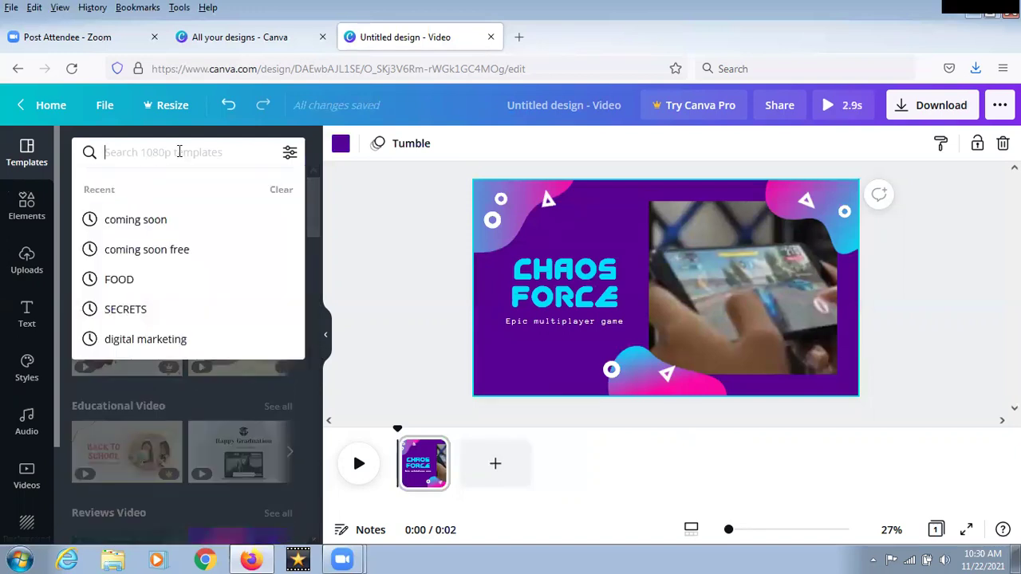
text(exe)
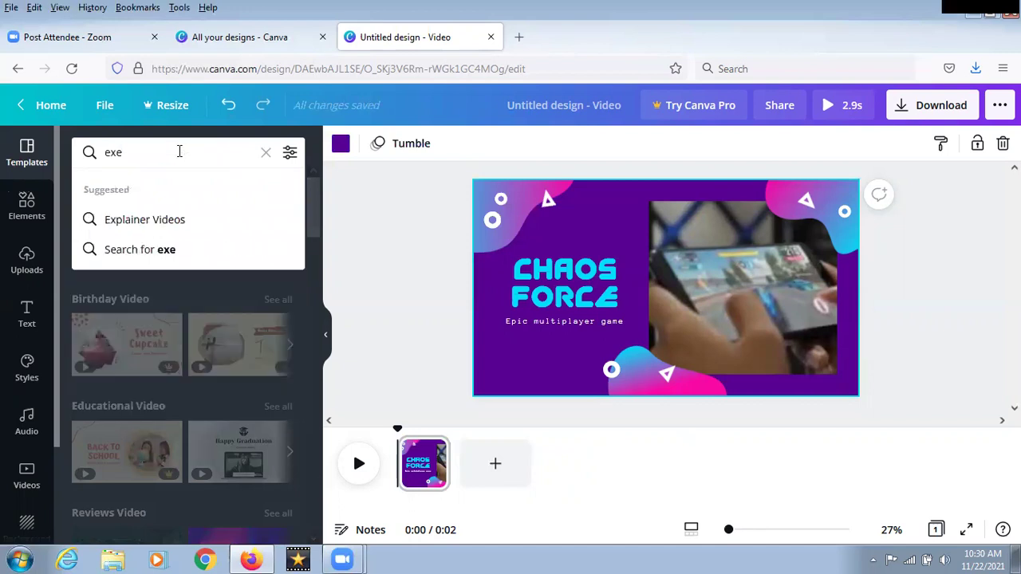
text(rcise)
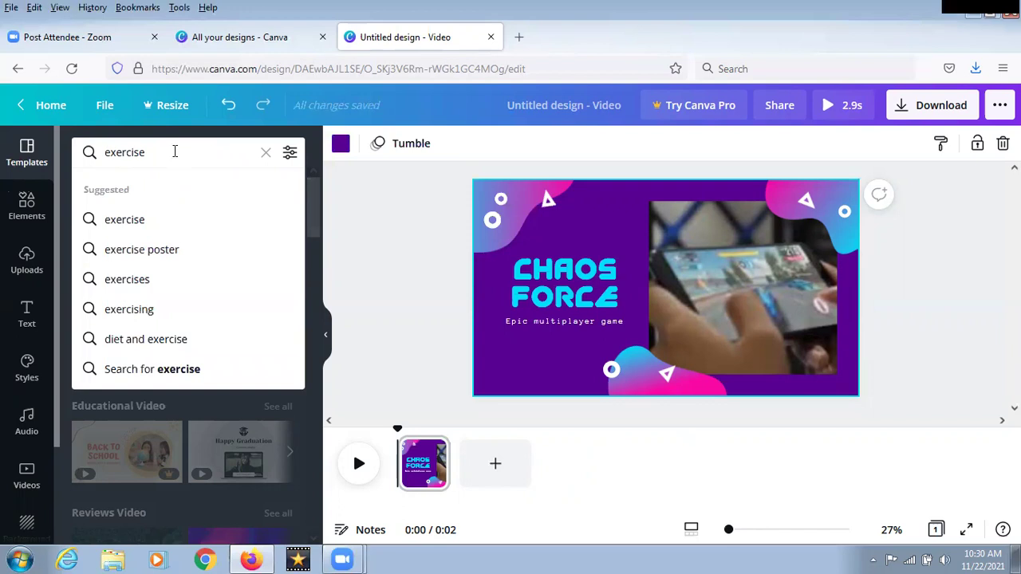
click(126, 227)
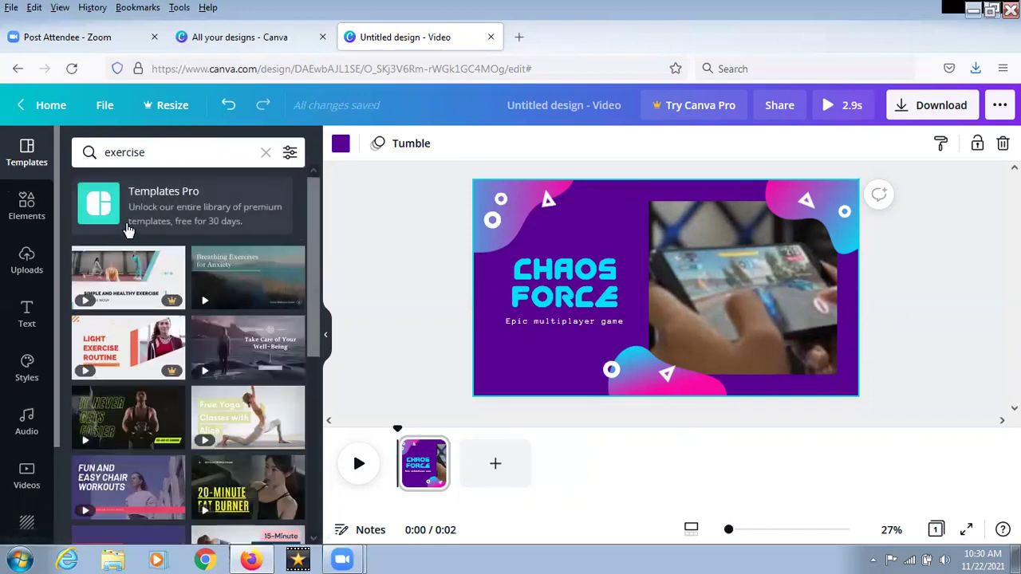
Apply all 10 pages of the free Pastel and White Serene Yoga Fitness 16:9 Video template to the design
drag(311, 251, 313, 373)
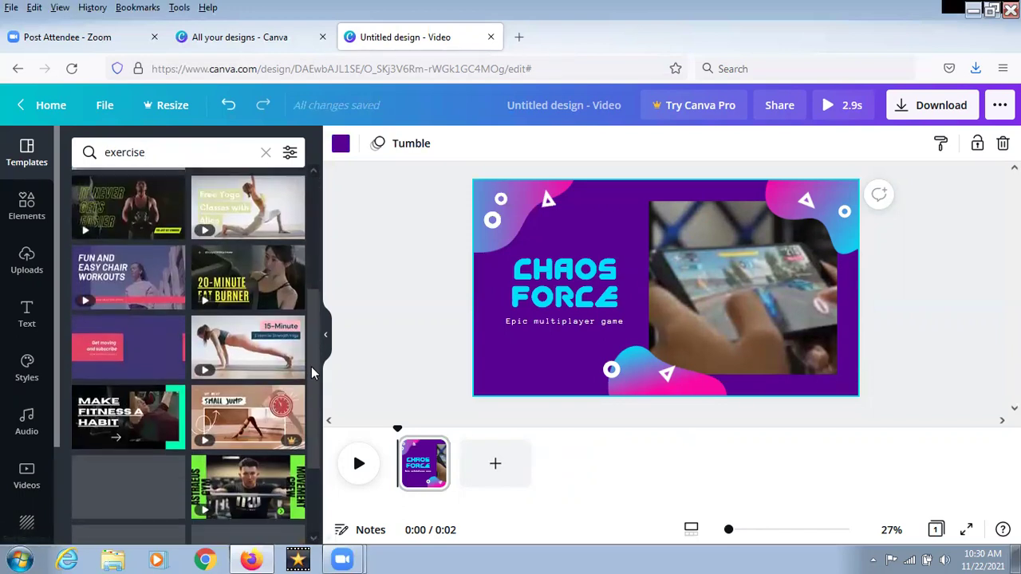
scroll(313, 383, down, 3)
scroll(301, 271, up, 6)
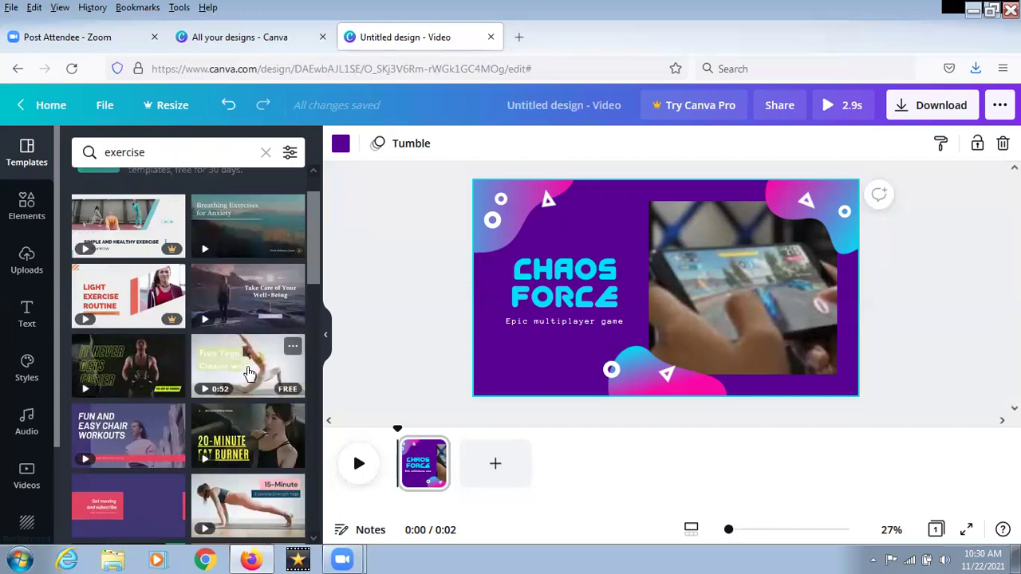
click(249, 372)
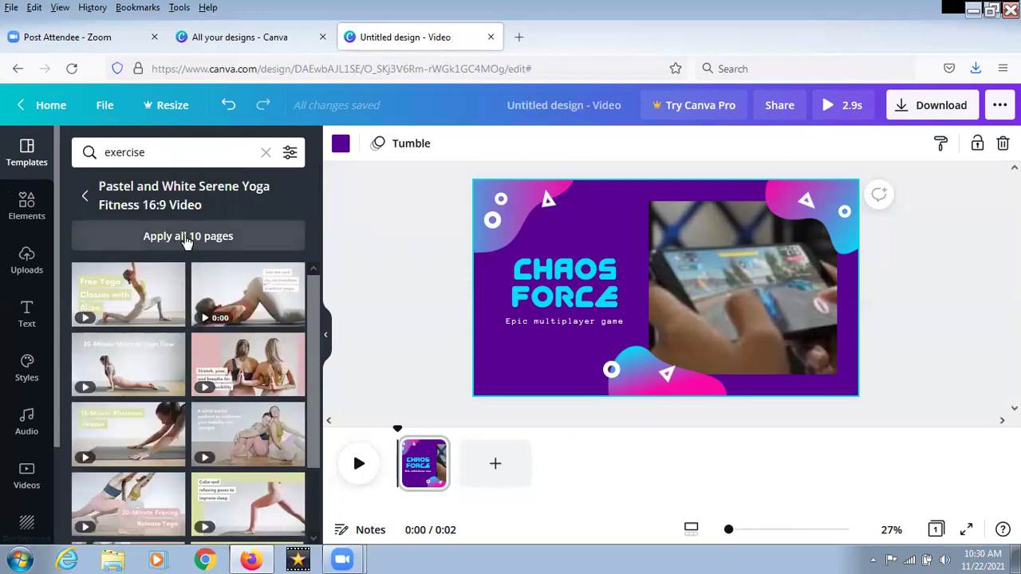
click(164, 275)
click(269, 232)
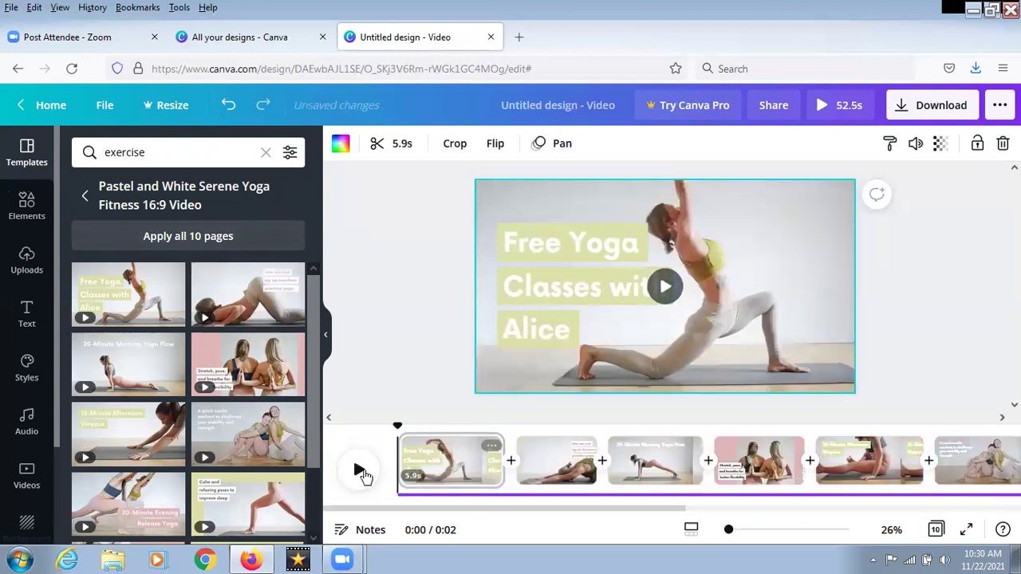
Play the yoga video, skip ahead to about 23 and 33 seconds in the full preview, and dismiss the transition tip
click(360, 472)
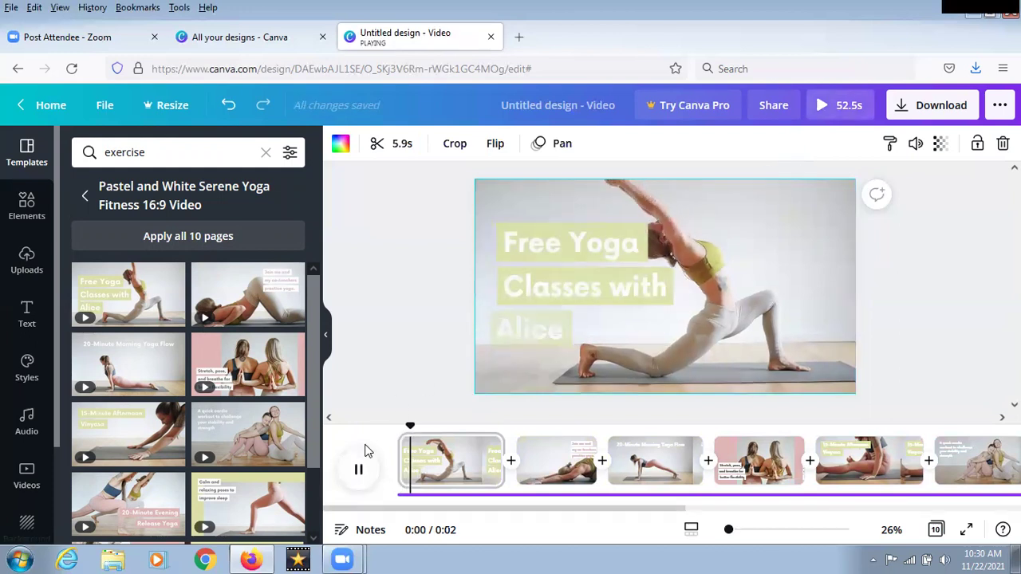
click(358, 470)
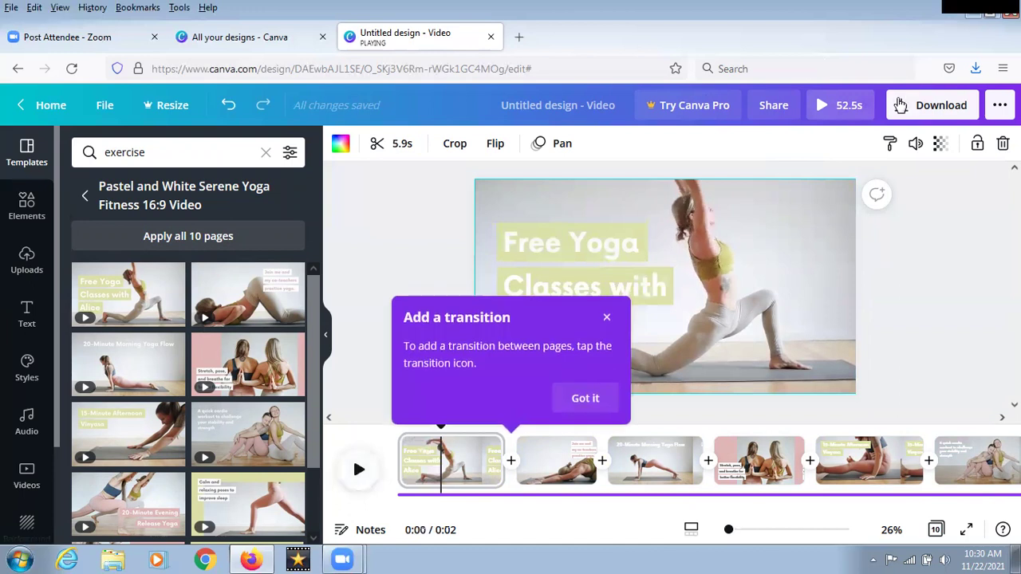
click(849, 107)
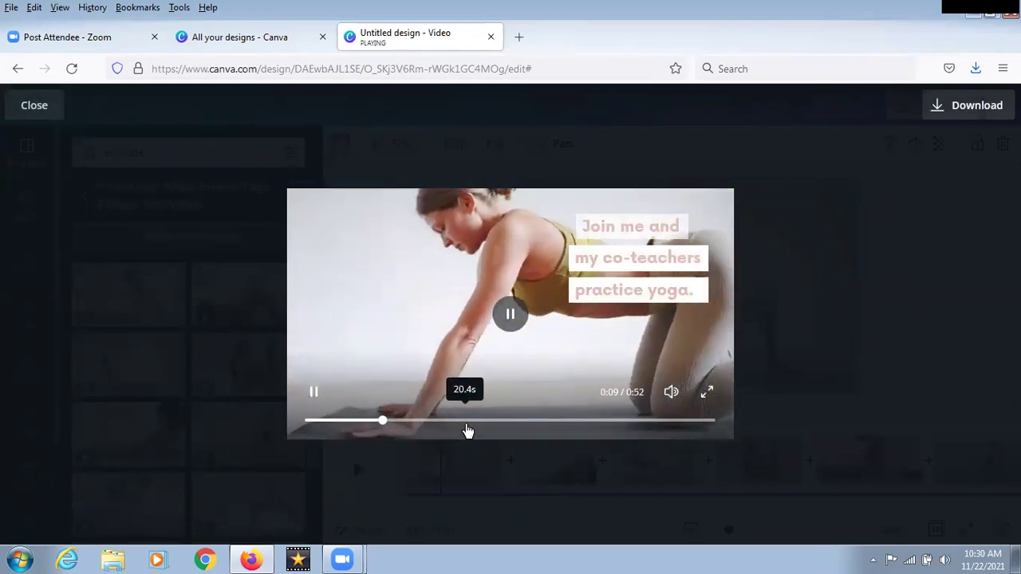
click(495, 428)
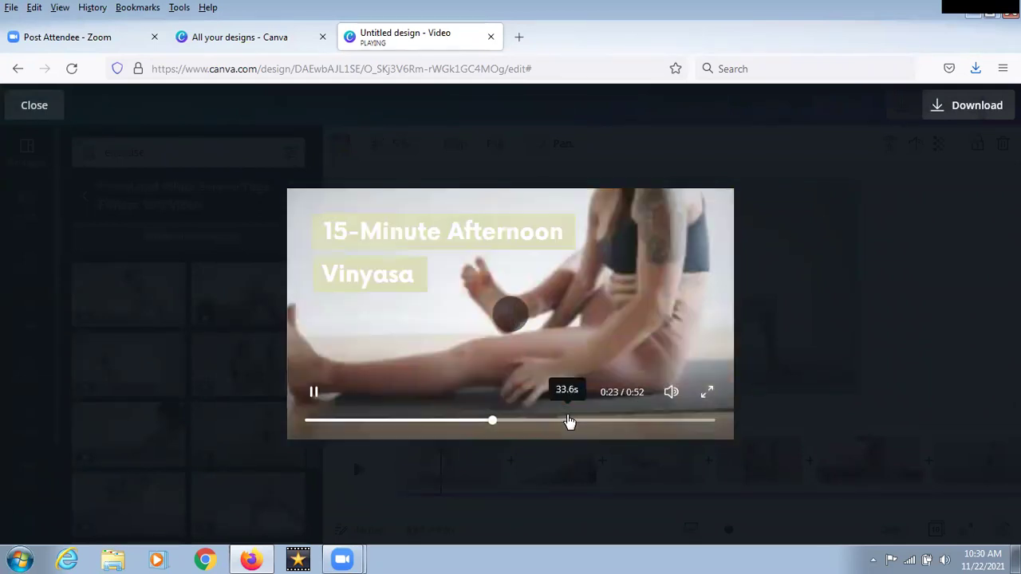
click(570, 424)
click(36, 105)
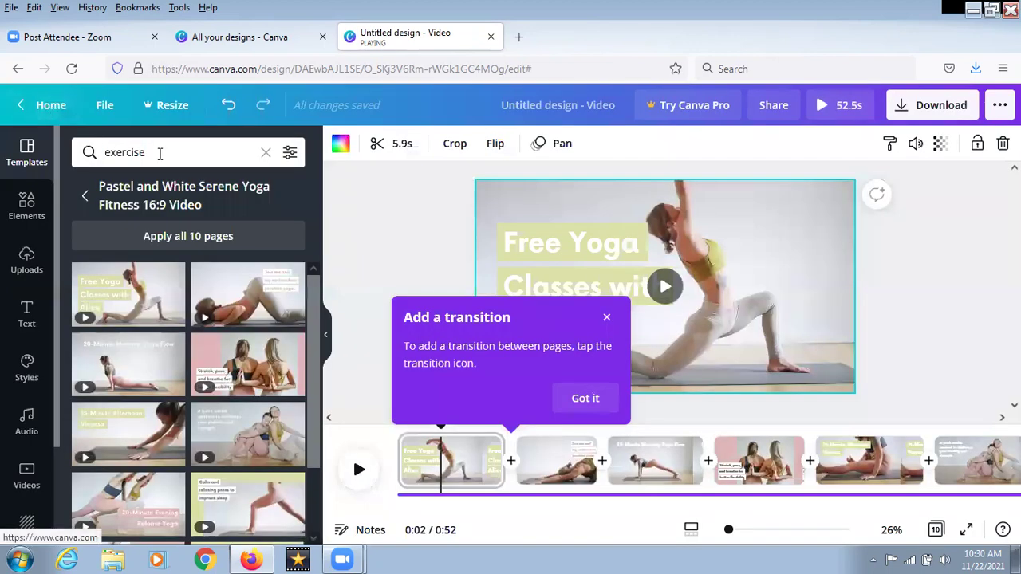
click(606, 320)
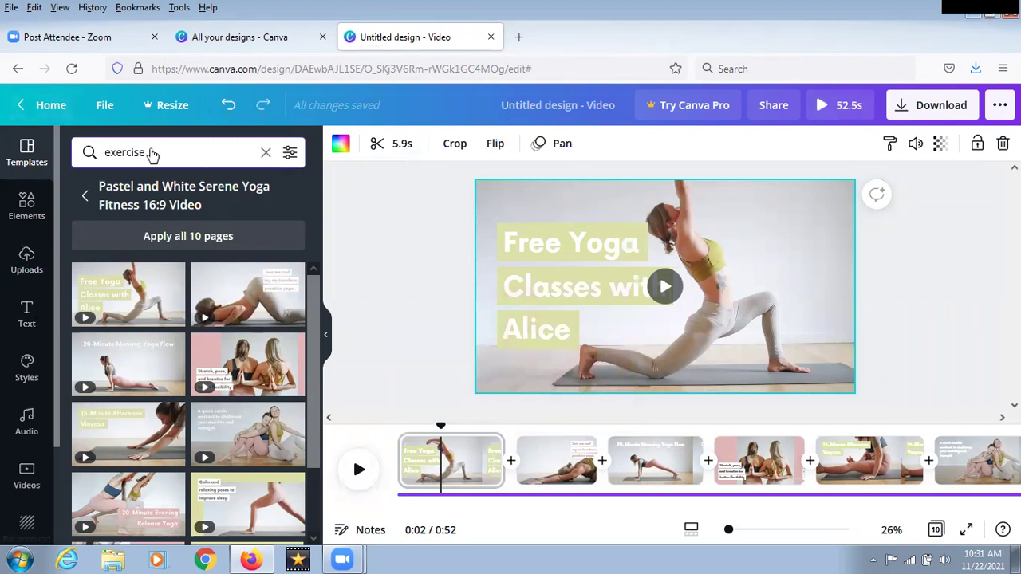
Replace the exercise search with start up and look over the matching video templates
key(ctrl+a)
key(BackSpace)
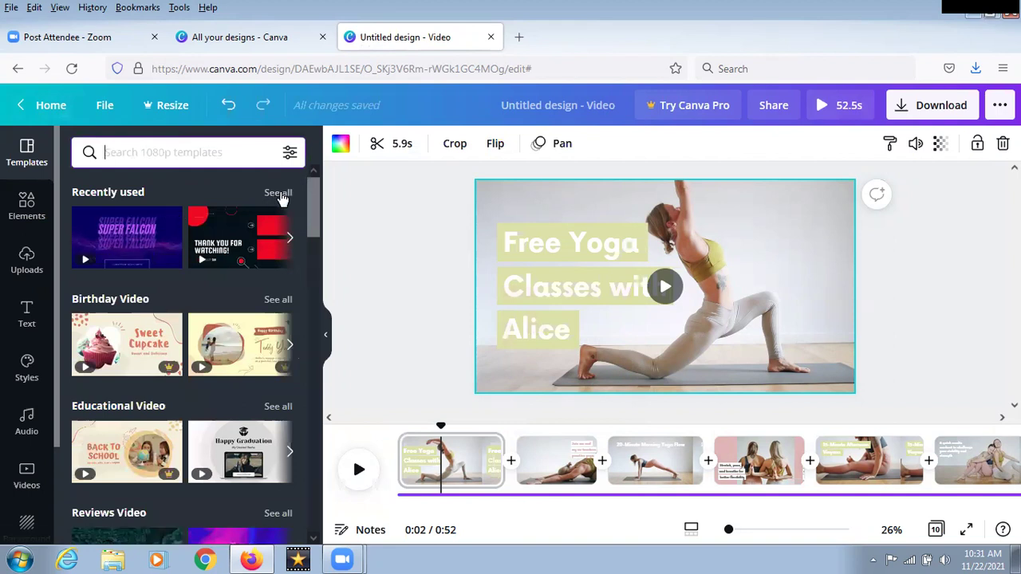
drag(309, 233, 351, 199)
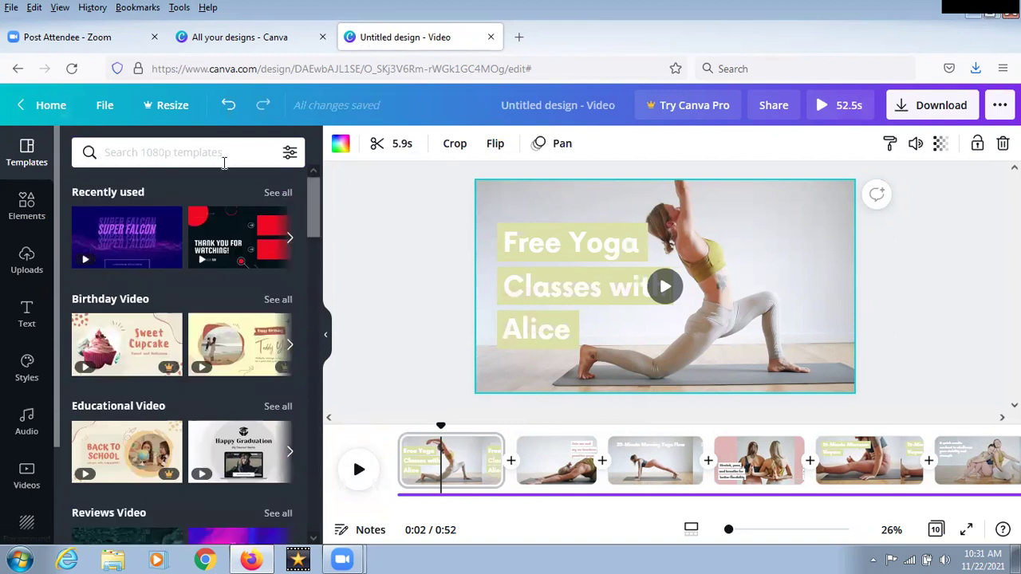
click(212, 156)
text(start up)
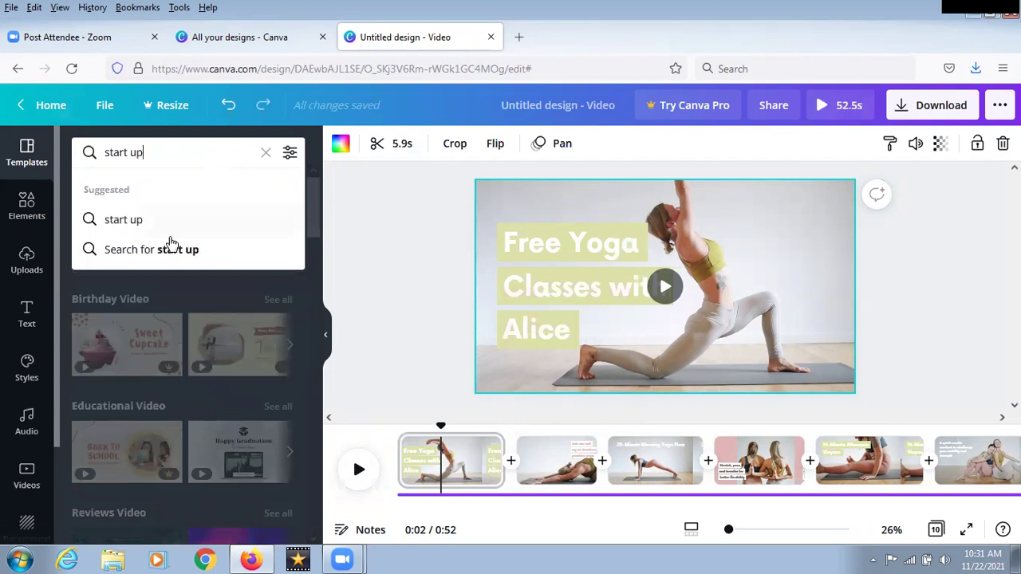
click(156, 220)
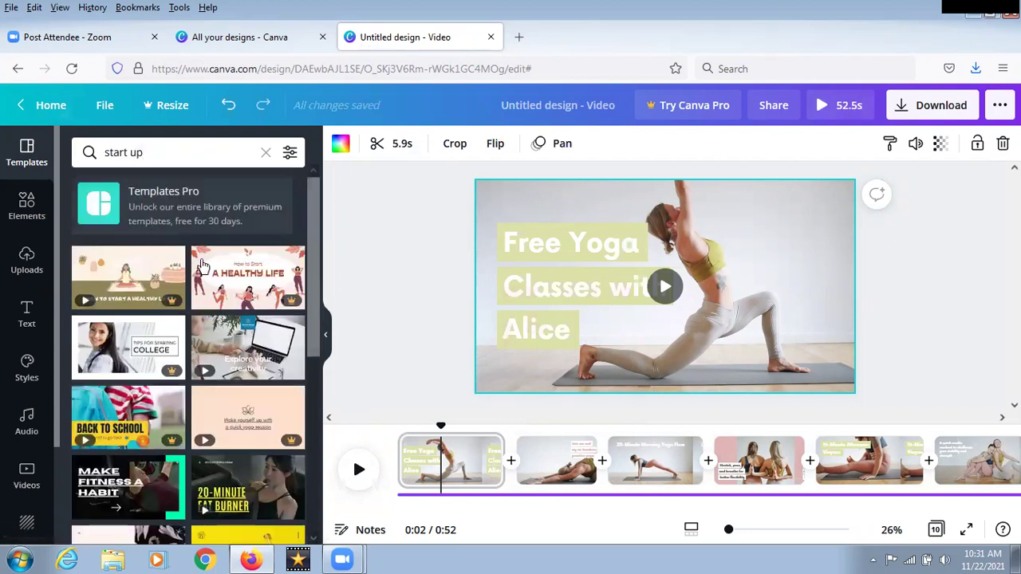
scroll(198, 256, down, 2)
scroll(199, 240, up, 2)
Clear the start up text from the template search and dismiss the suggestions
click(165, 152)
double_click(166, 153)
key(BackSpace)
key(BackSpace)
key(BackSpace)
key(BackSpace)
key(BackSpace)
key(BackSpace)
key(BackSpace)
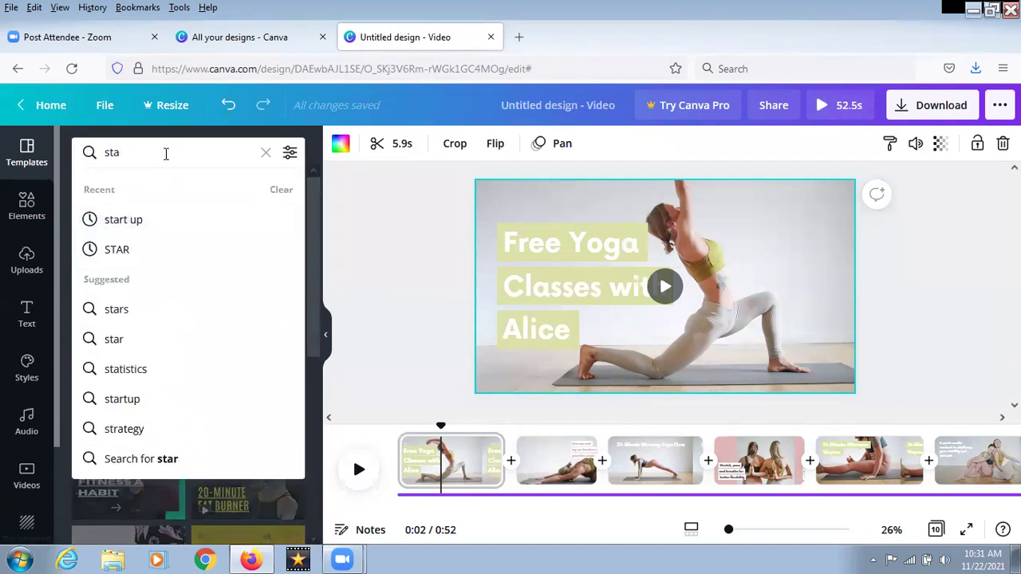
click(314, 210)
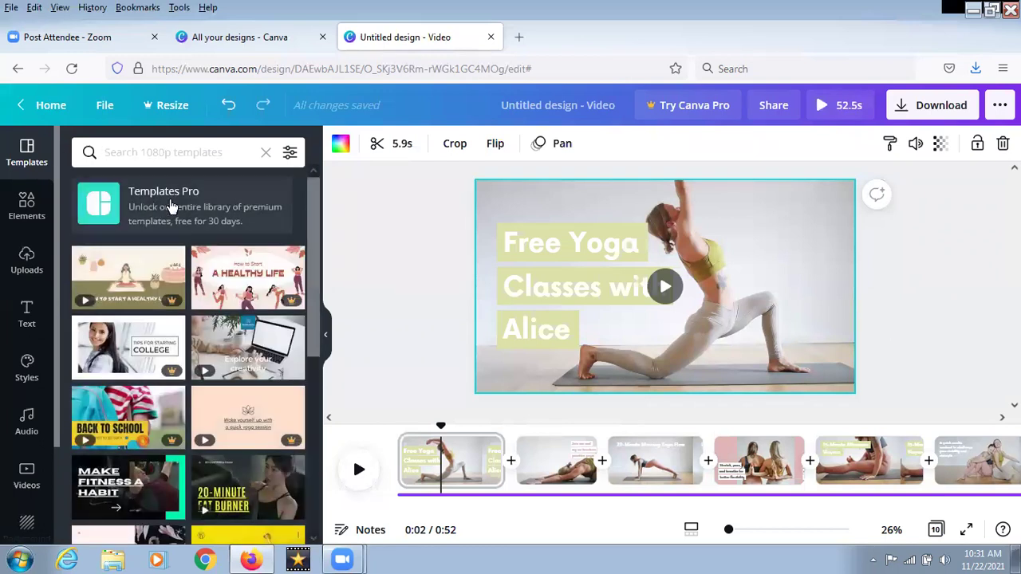